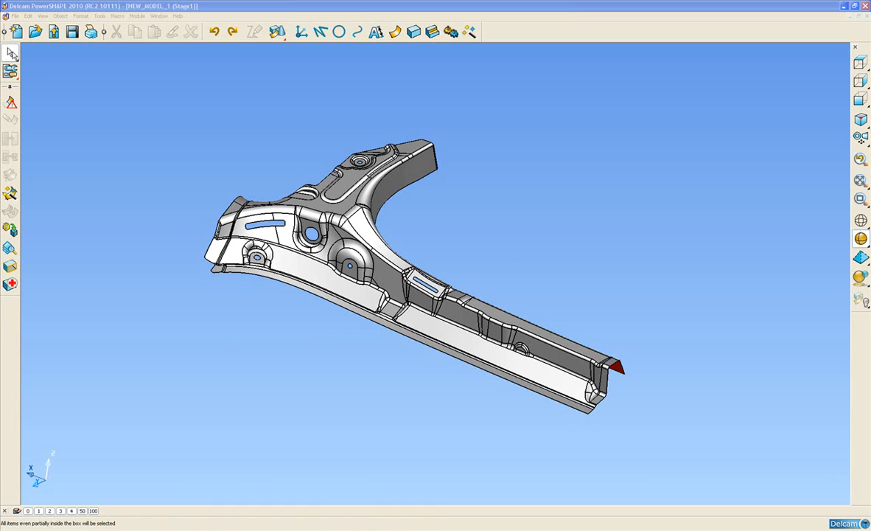
Find duplicate surfaces in the whole model using method All with Exact trimming comparison, and delete the duplicates found
click(12, 53)
click(122, 51)
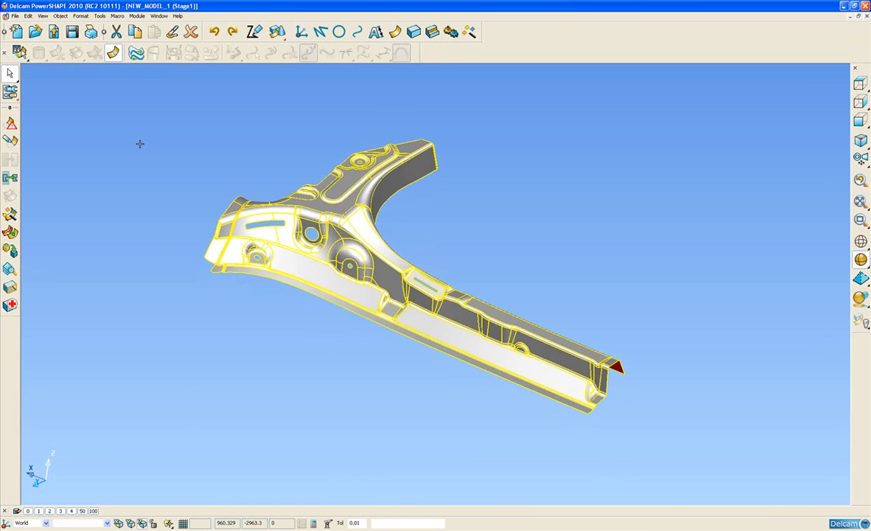
click(9, 270)
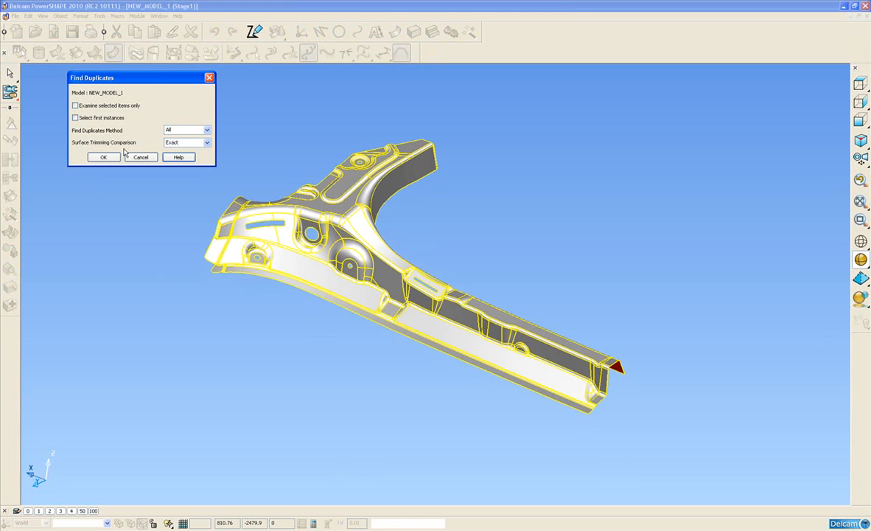
click(107, 157)
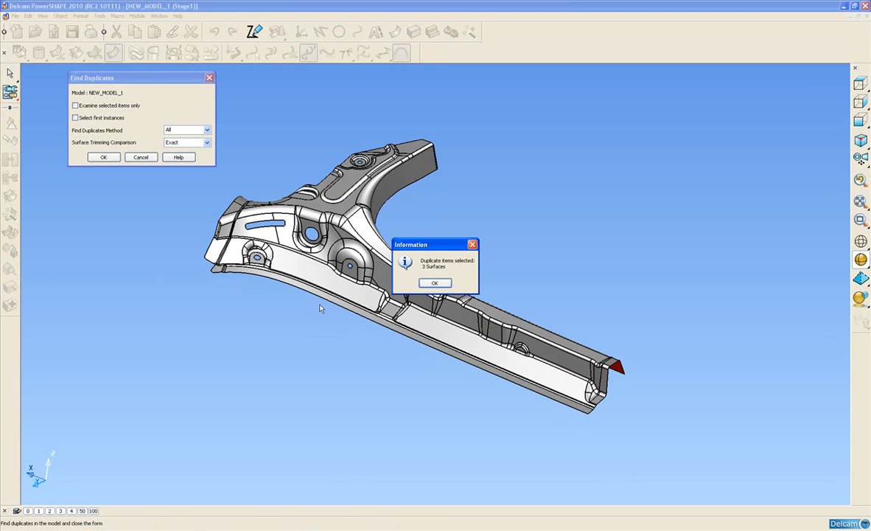
click(434, 283)
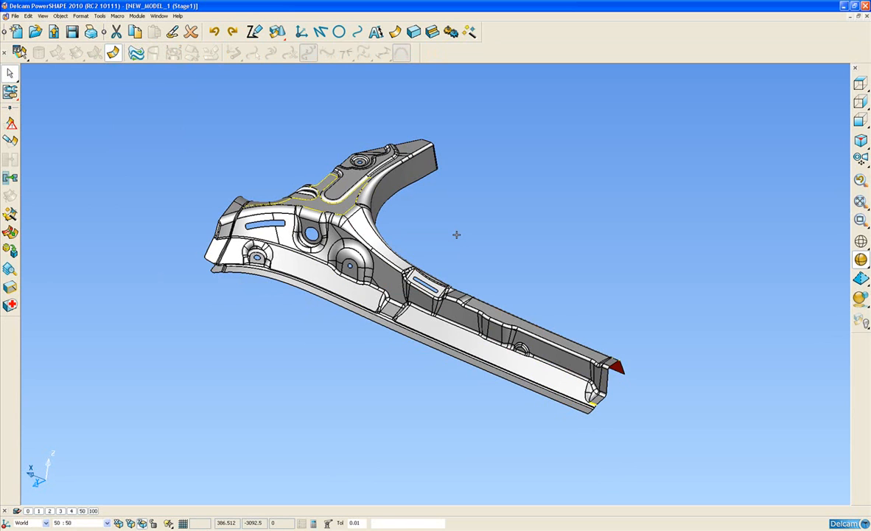
key(ctrl+k)
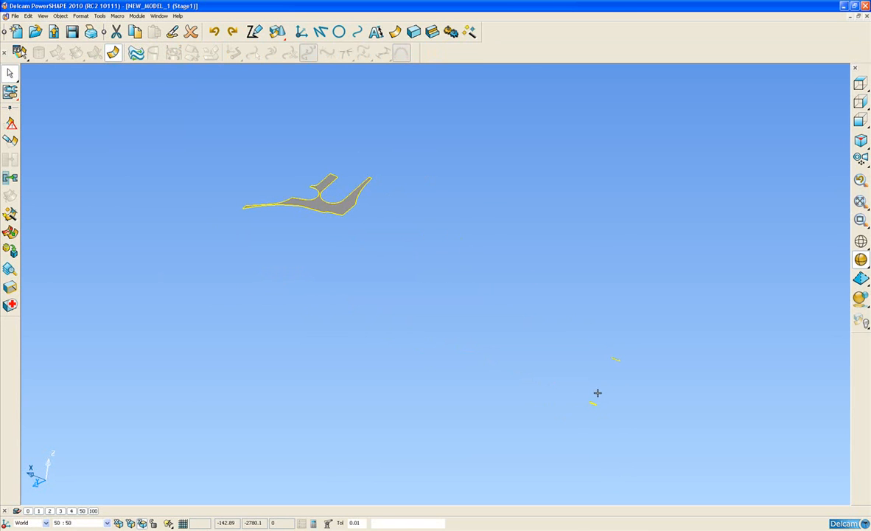
click(191, 33)
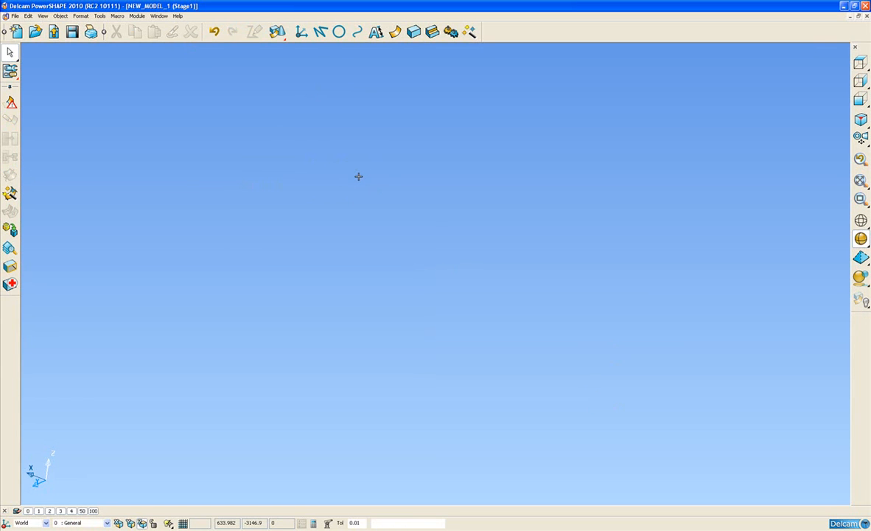
Redisplay the rest of the model and check all its surfaces for incorrect trimming
key(ctrl+z)
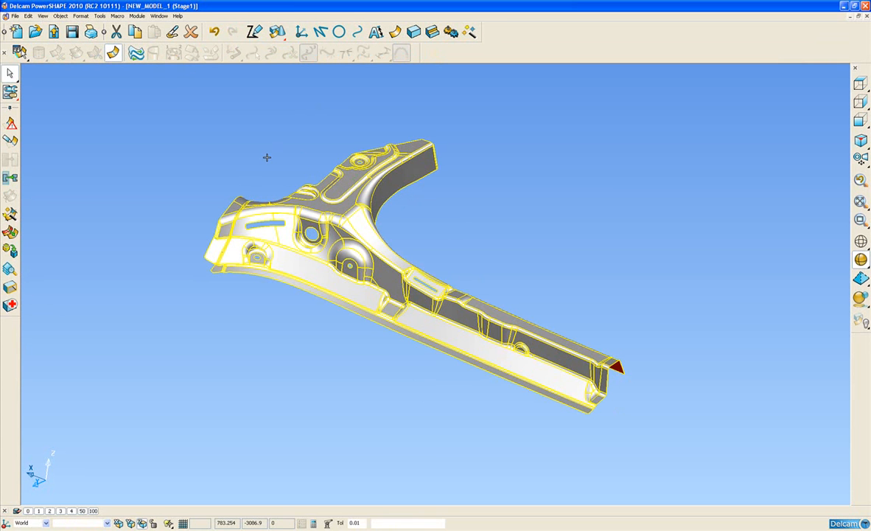
click(10, 123)
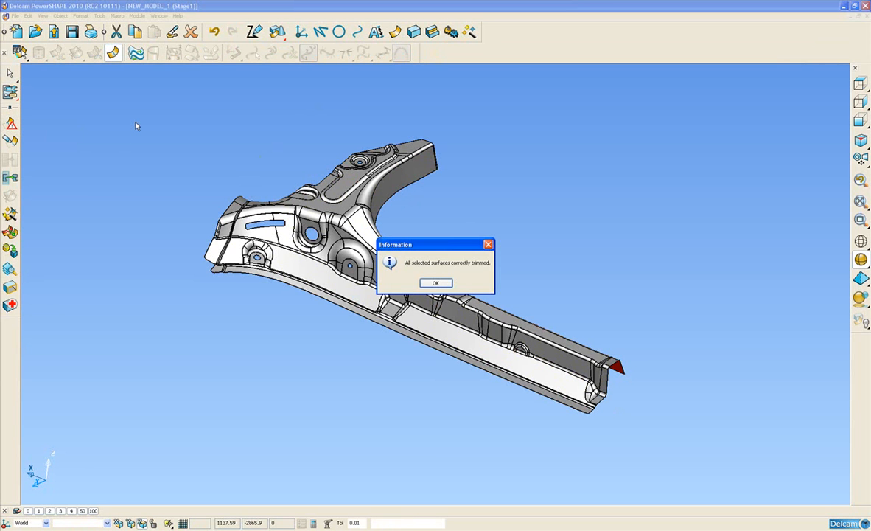
click(435, 284)
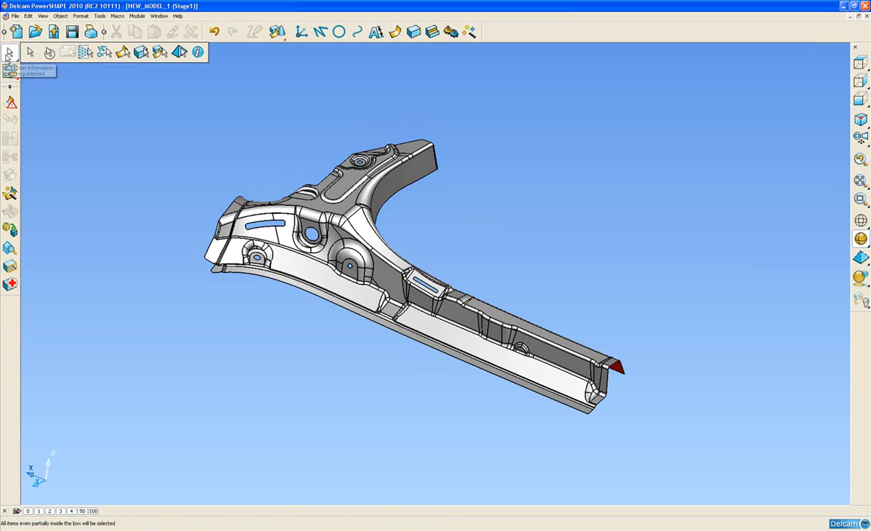
Display the model with undercut shading from the model analysis tools
mouse_move(10, 68)
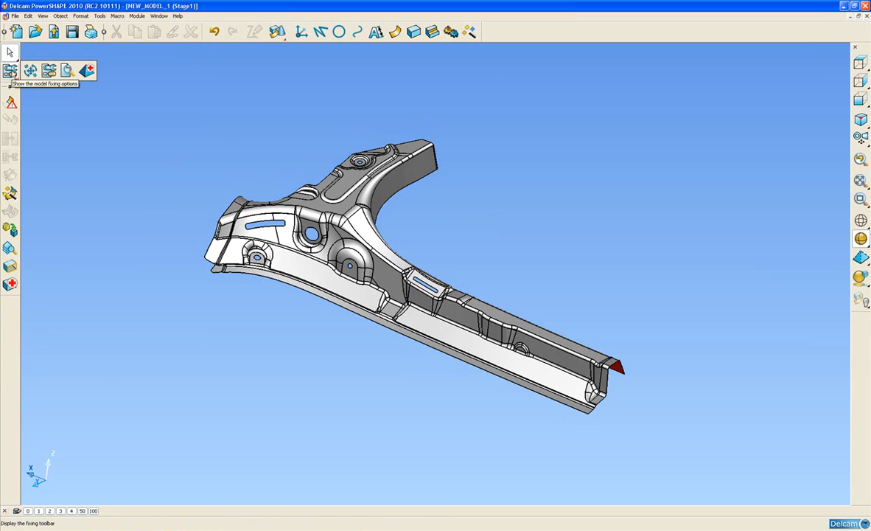
click(67, 70)
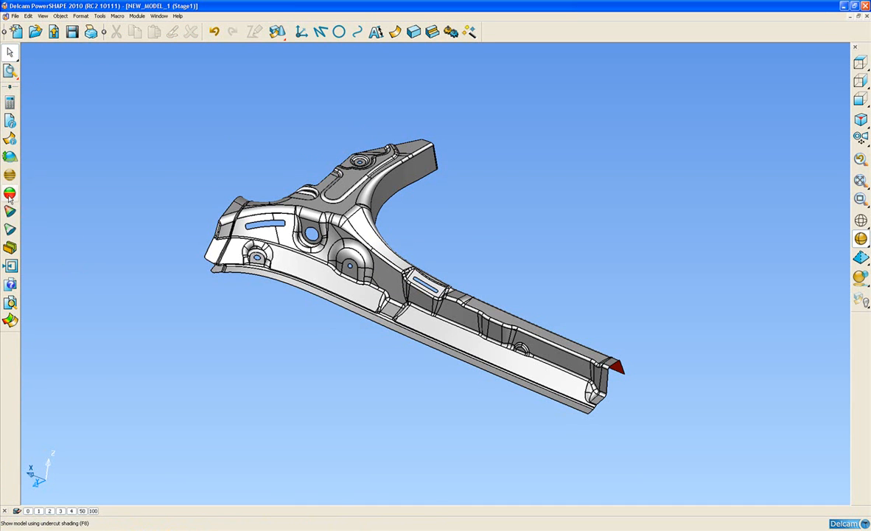
click(9, 195)
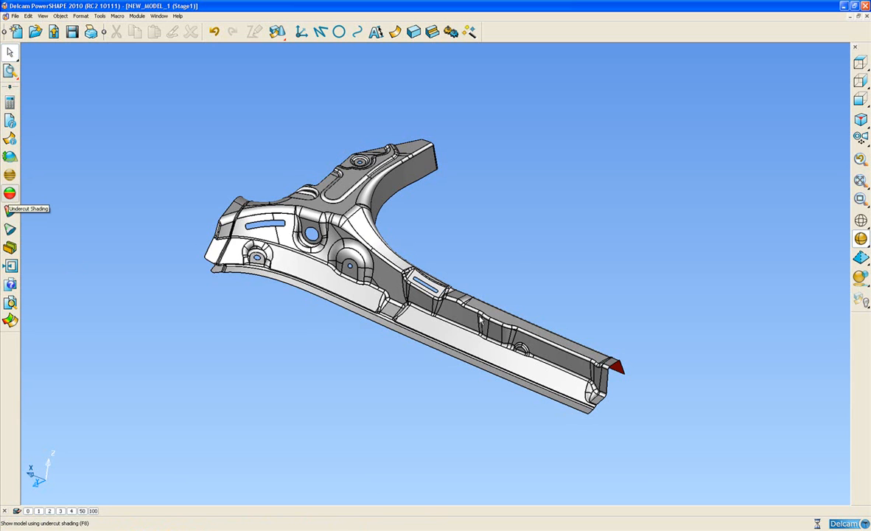
shift+middle_drag(435, 330, 484, 355)
scroll(483, 354, up, 3)
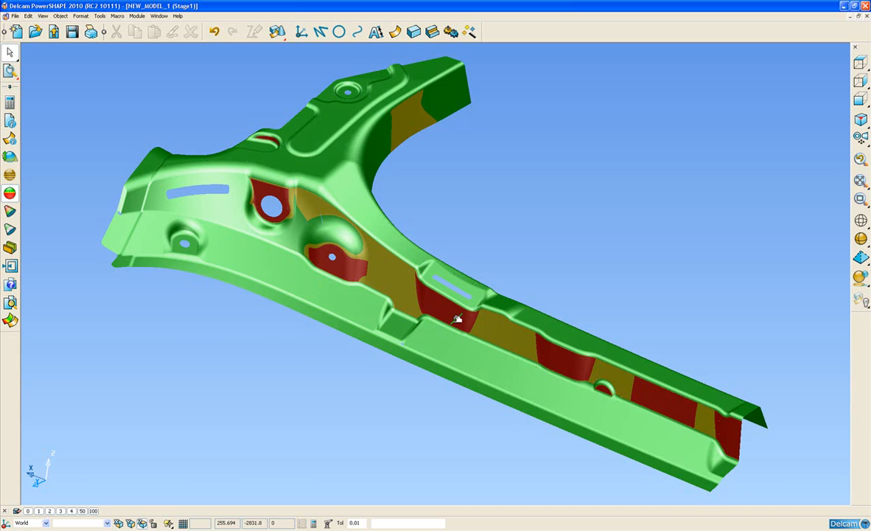
Inspect the draft angle and radii on the red undercut wall surface beneath the slotted pad
scroll(478, 331, up, 4)
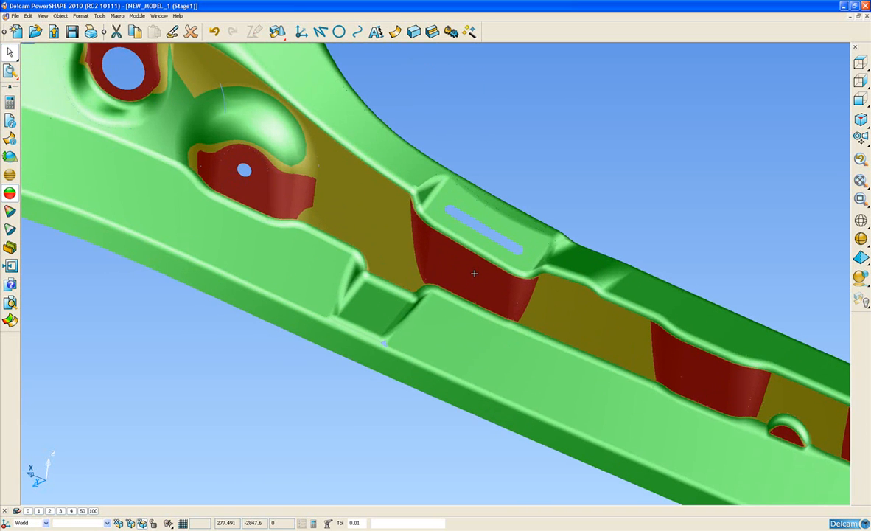
click(477, 274)
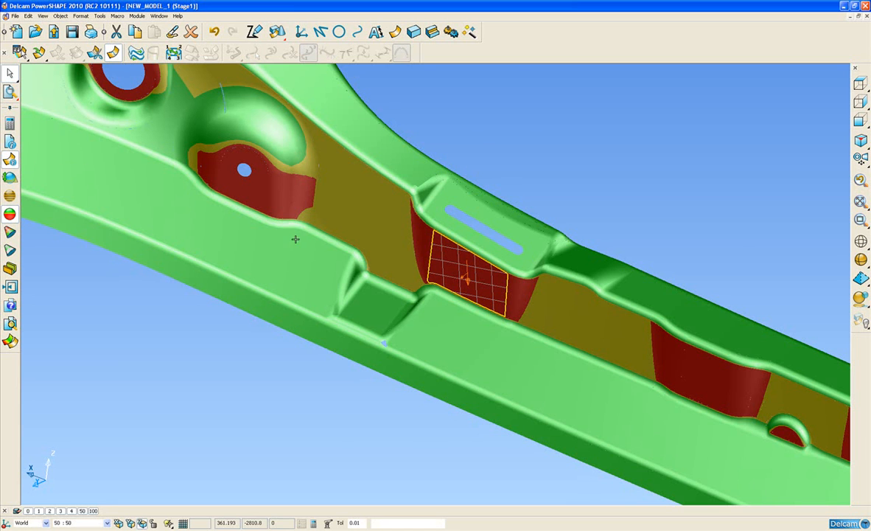
scroll(434, 346, up, 1)
scroll(434, 347, up, 3)
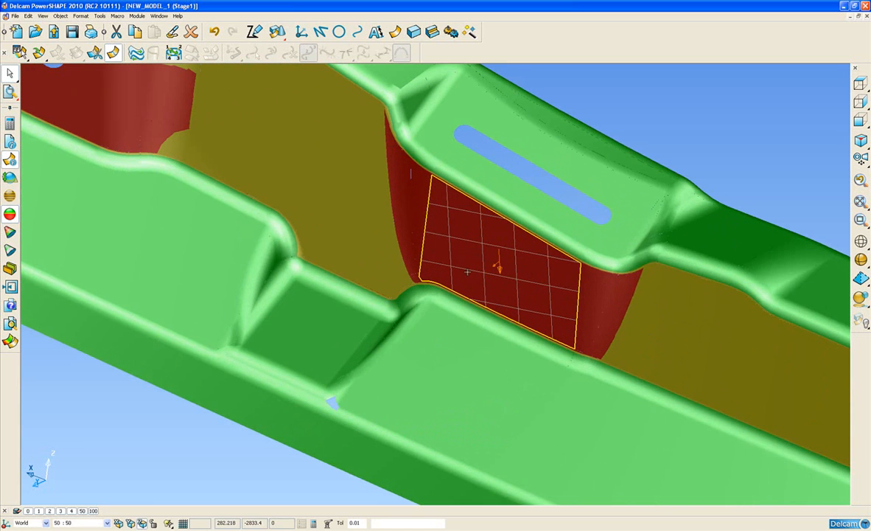
click(455, 231)
mouse_move(455, 232)
mouse_down()
mouse_move(479, 361)
mouse_move(534, 326)
mouse_move(483, 243)
mouse_move(457, 239)
mouse_up()
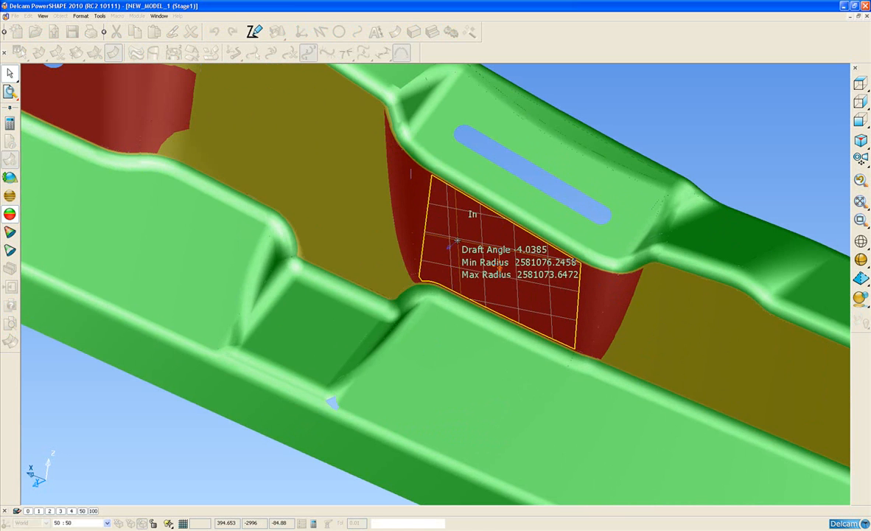
key(Escape)
Switch undercut shading off and deselect the inspected wall surface
scroll(438, 217, down, 5)
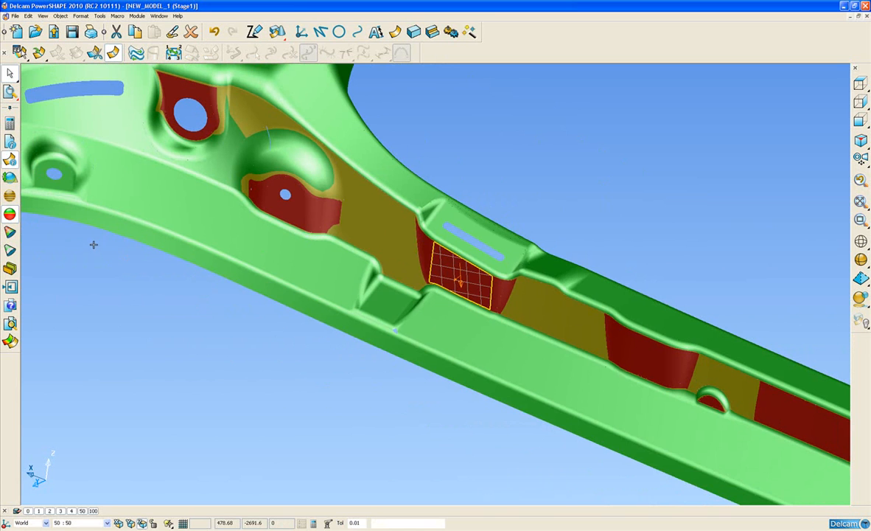
click(10, 196)
scroll(299, 345, down, 3)
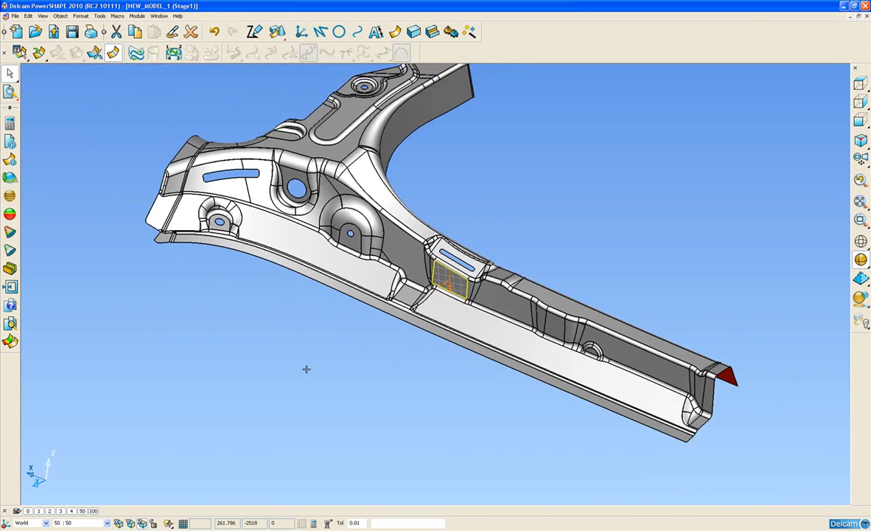
click(341, 385)
Create a single workplane aligned normal to the geometry on the flat flange face at the narrow end of the part
shift+middle_drag(448, 330, 398, 334)
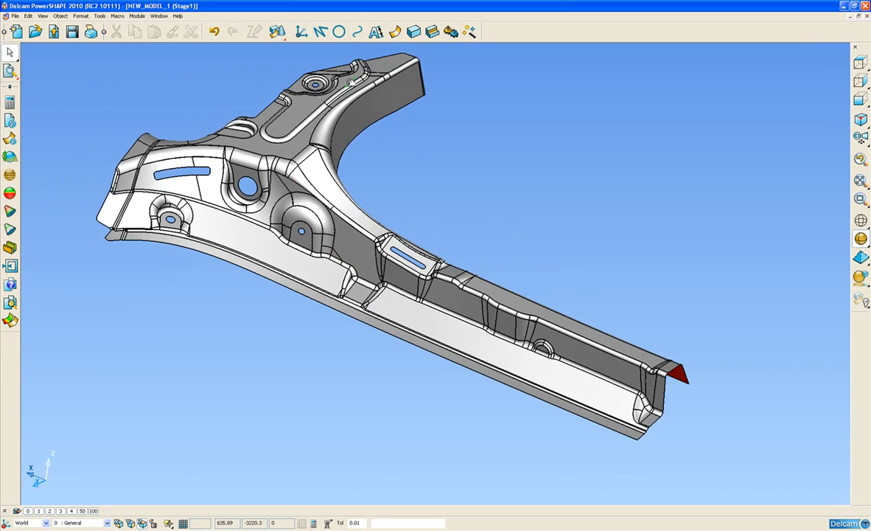
click(301, 34)
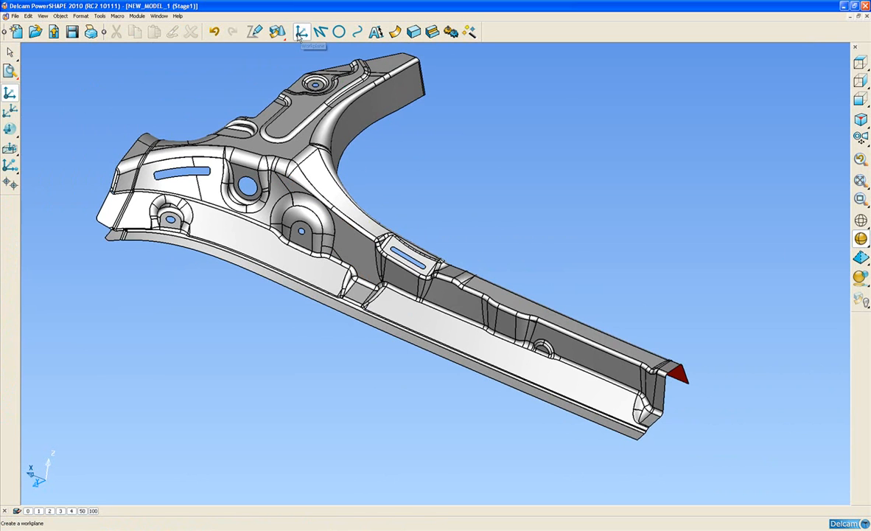
click(9, 130)
shift+middle_drag(666, 278, 488, 205)
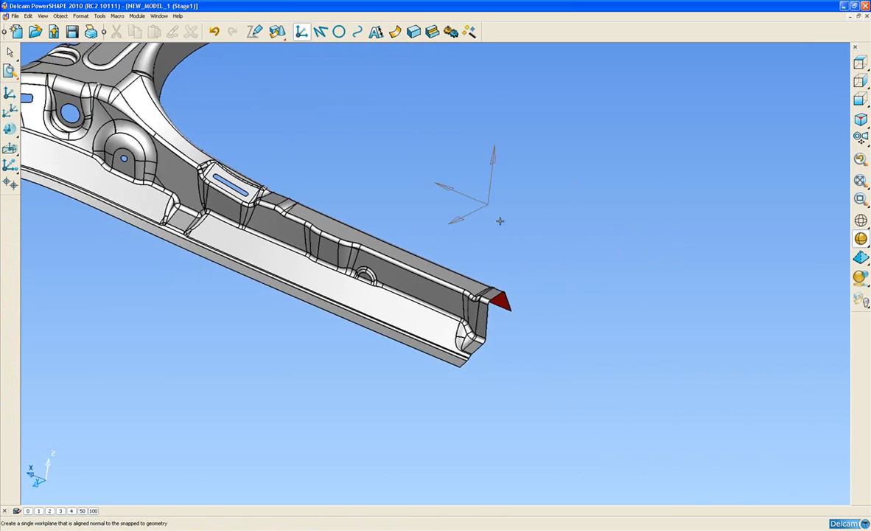
scroll(508, 295, up, 5)
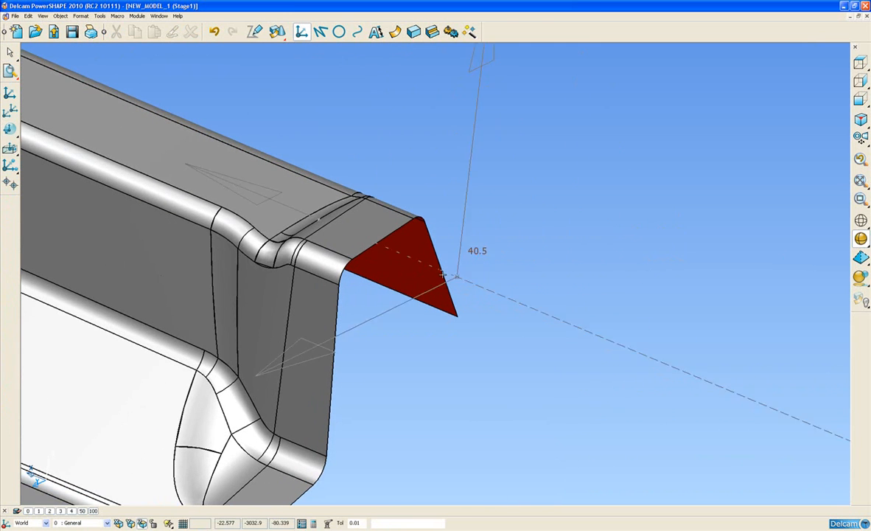
click(360, 224)
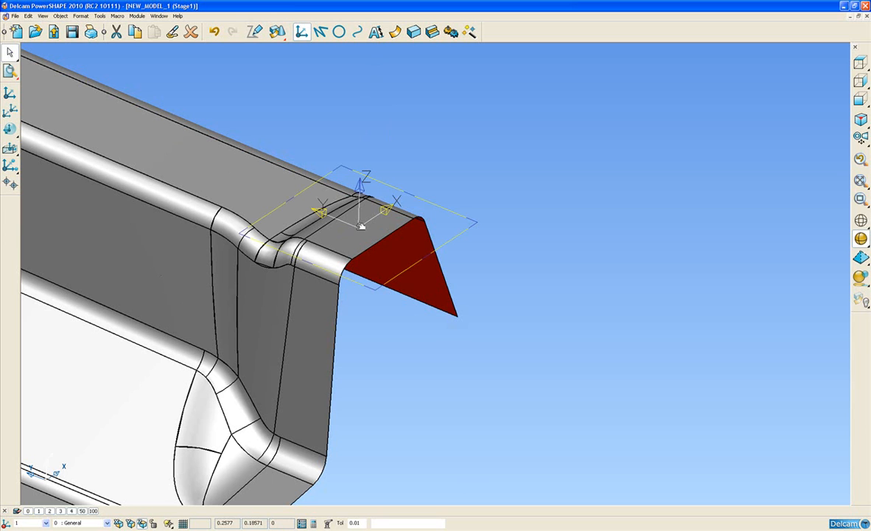
Move the workplane by 11.68298, -7.44438, 0 to the key-point at the flange's end corner and align its X axis along the flange's side edge
shift+middle_drag(360, 225, 393, 242)
scroll(397, 243, up, 3)
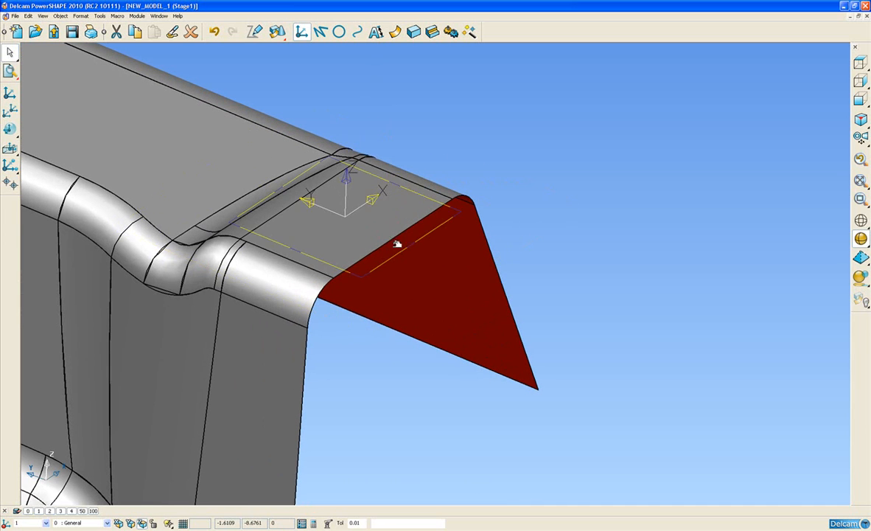
click(344, 215)
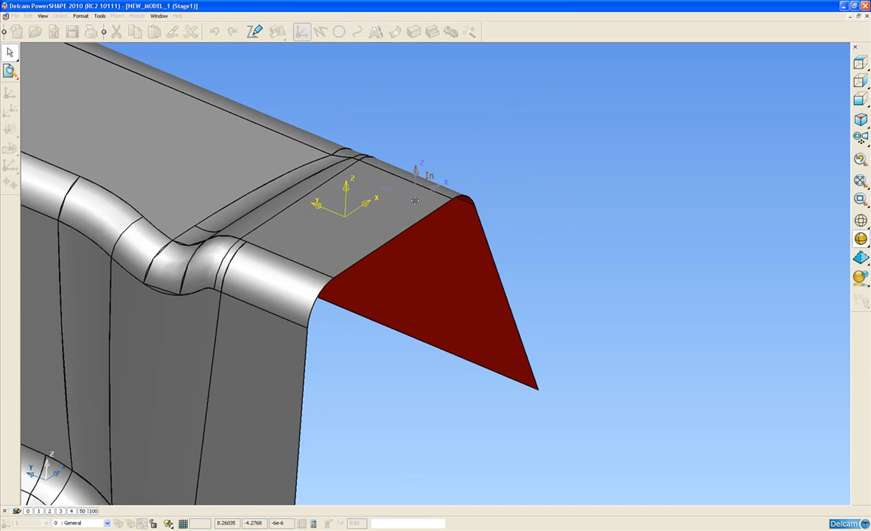
click(452, 199)
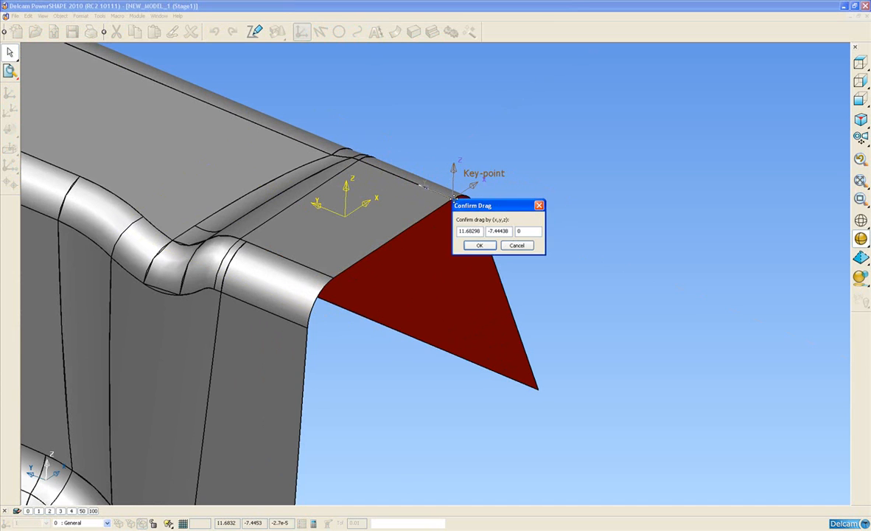
click(474, 245)
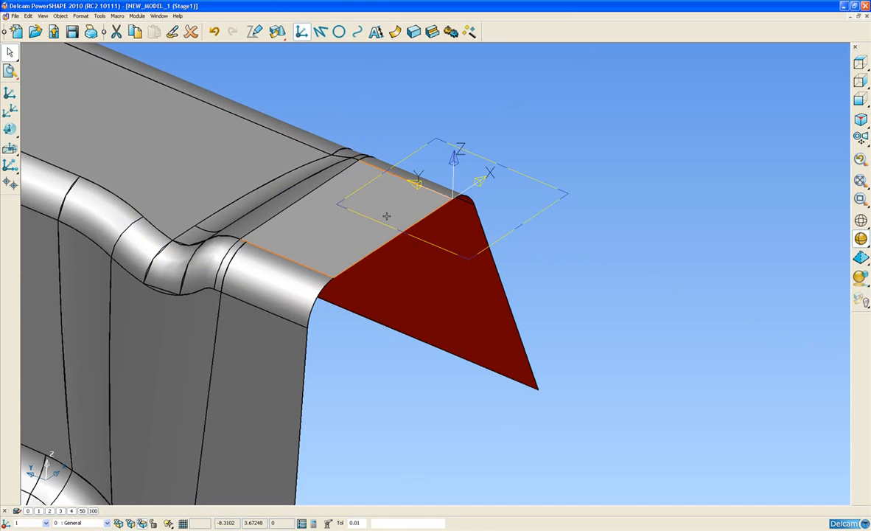
mouse_move(387, 171)
mouse_down()
mouse_move(371, 202)
mouse_move(372, 251)
mouse_up()
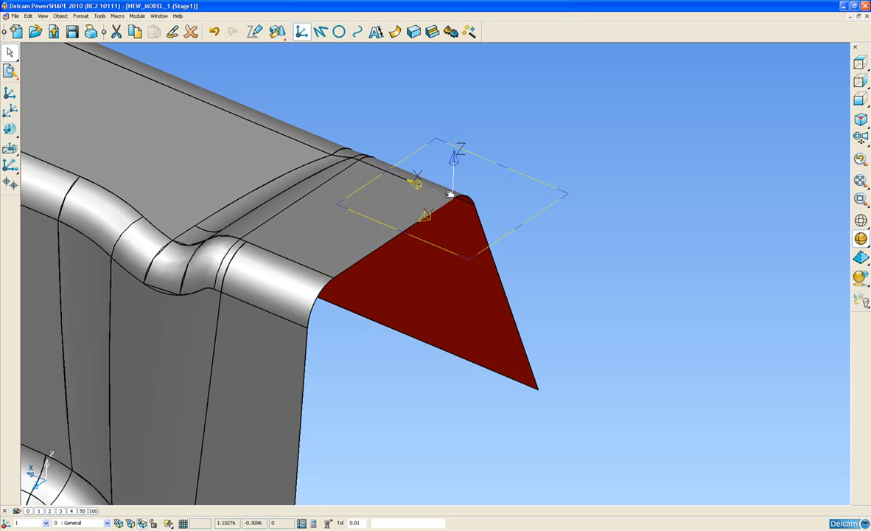
Twist the workplane around its own X axis by -3 degrees
shift+middle_drag(352, 227, 438, 225)
scroll(467, 216, down, 2)
scroll(468, 216, up, 2)
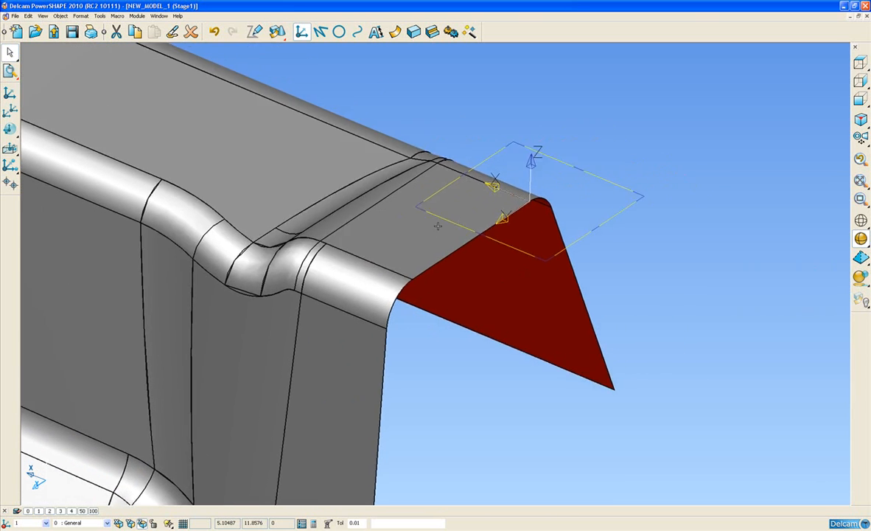
double_click(529, 201)
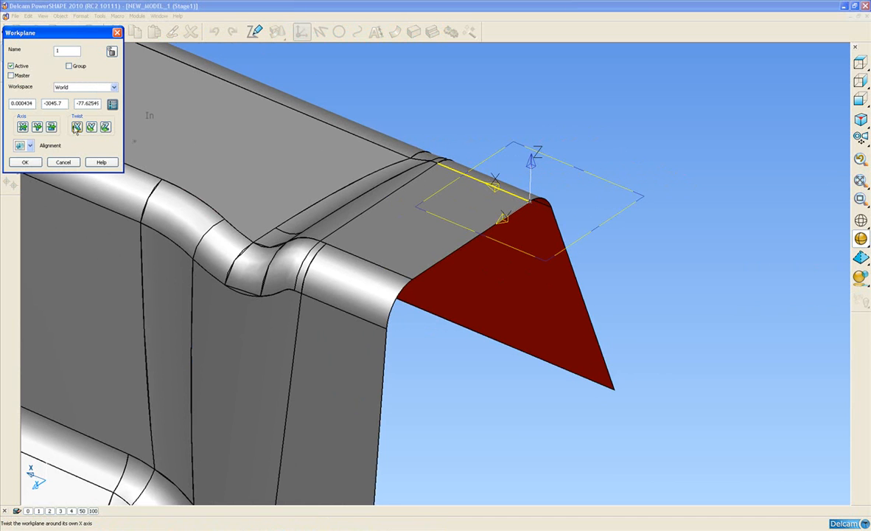
click(77, 127)
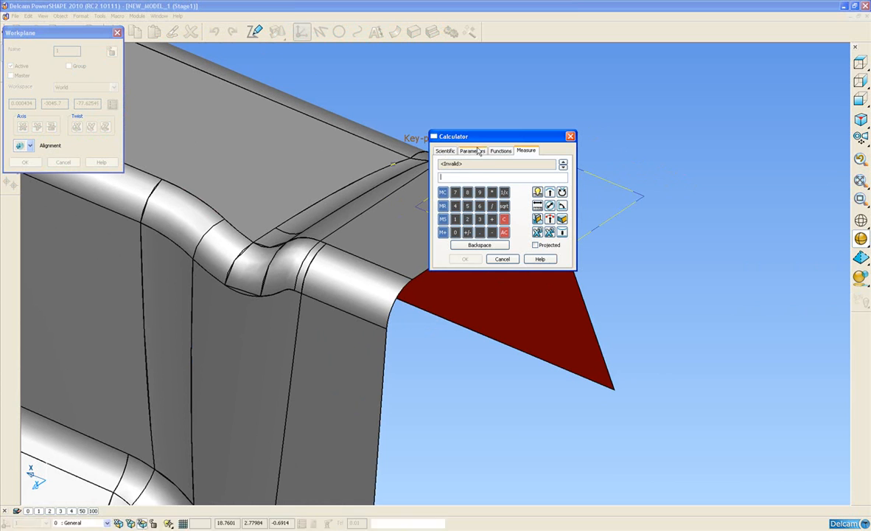
drag(447, 137, 275, 170)
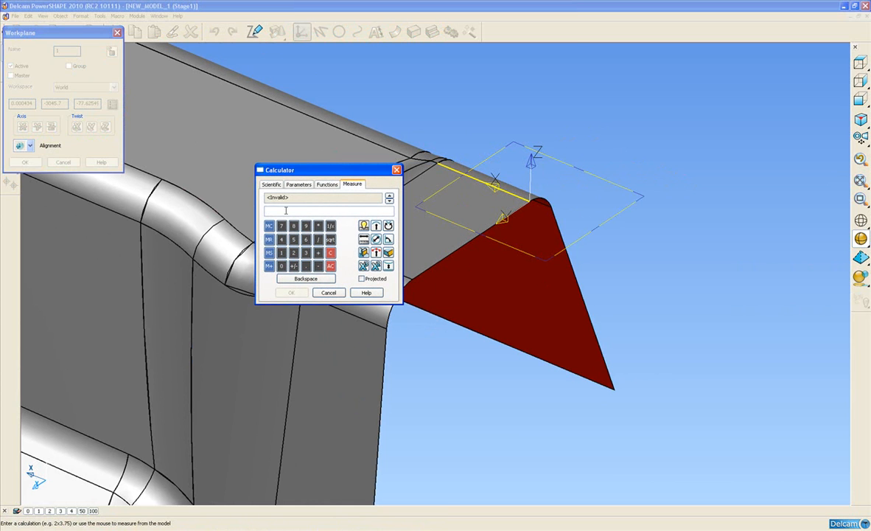
text(-3)
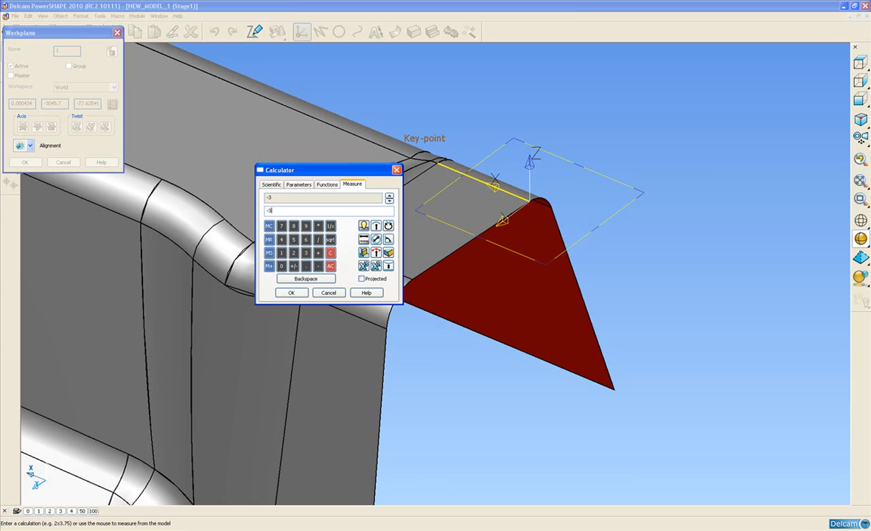
key(Return)
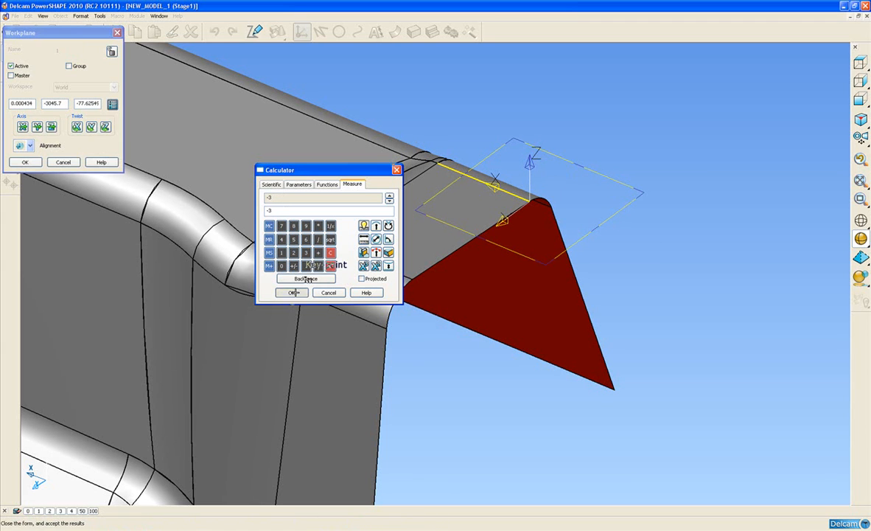
Accept the twisted workplane and switch undercut shading on for the whole part
click(22, 162)
middle_drag(242, 155, 392, 257)
scroll(392, 257, down, 3)
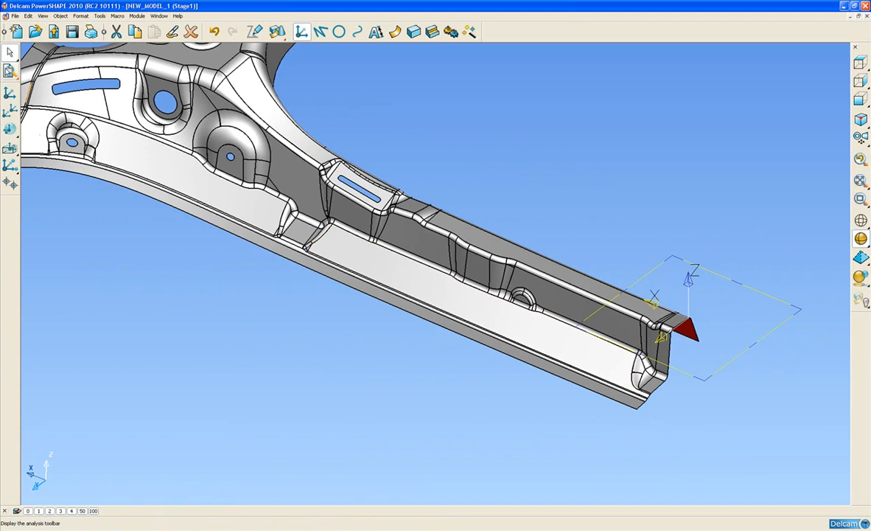
click(11, 73)
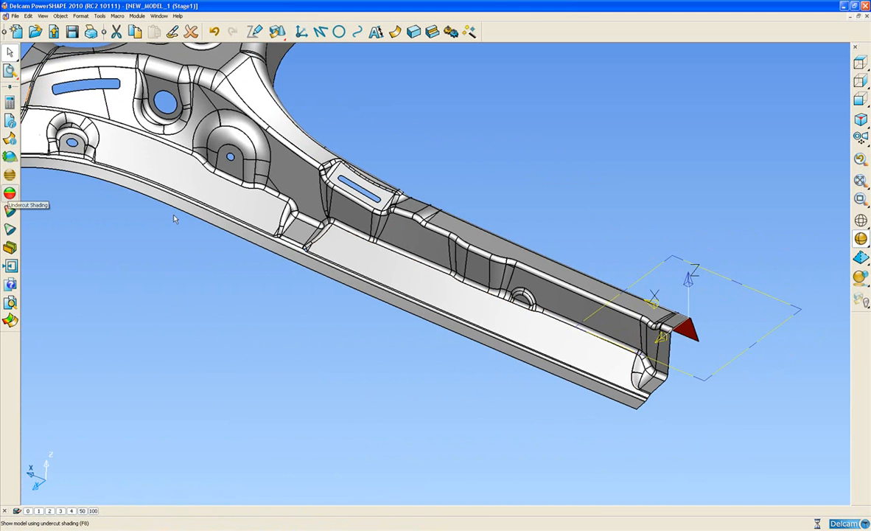
scroll(382, 218, up, 2)
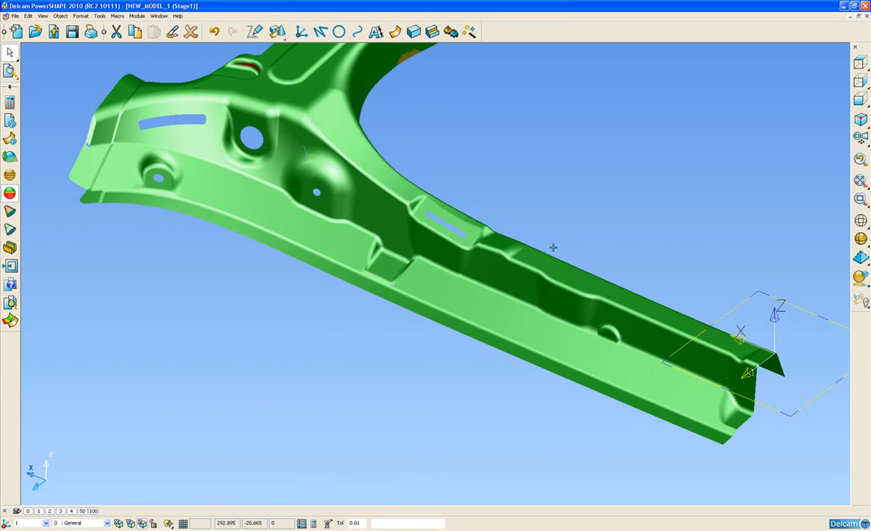
Examine the undercut shading across the part and around the recessed pocket near its corner
middle_drag(574, 230, 516, 252)
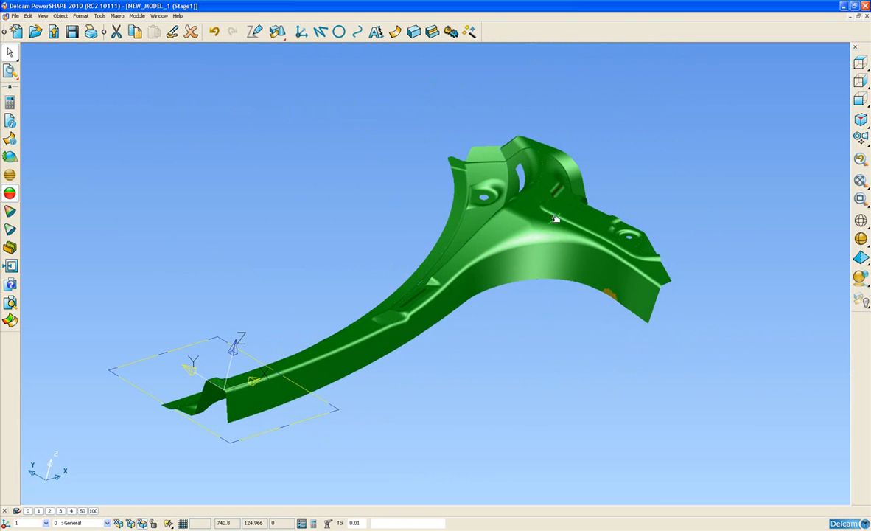
middle_drag(615, 253, 414, 268)
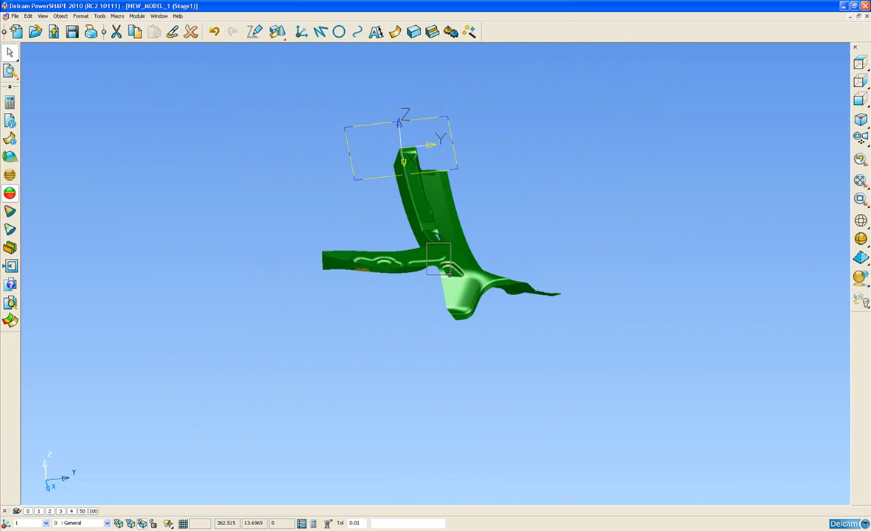
scroll(432, 251, up, 5)
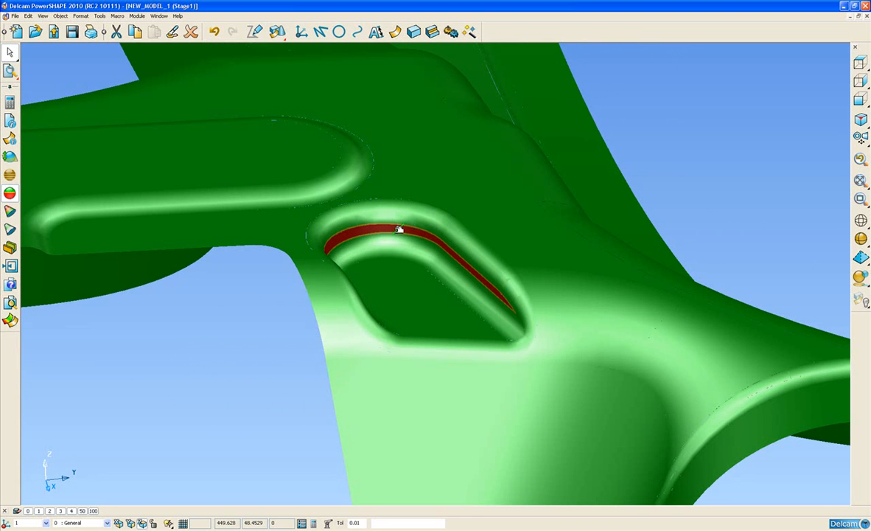
scroll(407, 217, down, 5)
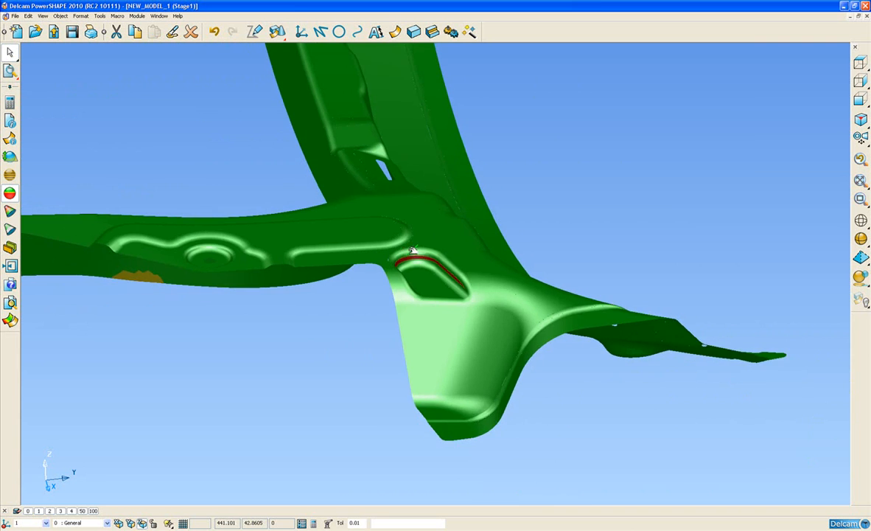
middle_drag(377, 233, 440, 224)
scroll(469, 267, down, 2)
middle_drag(501, 317, 374, 107)
scroll(436, 255, up, 6)
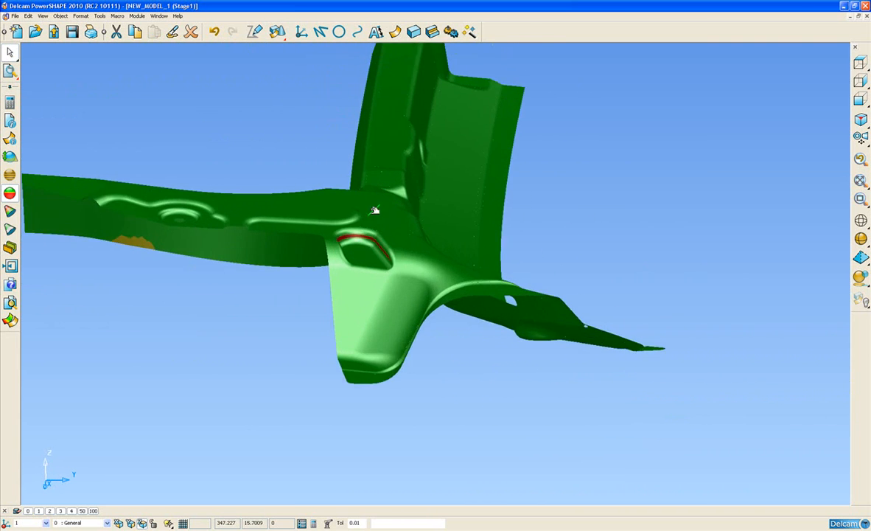
scroll(436, 255, up, 1)
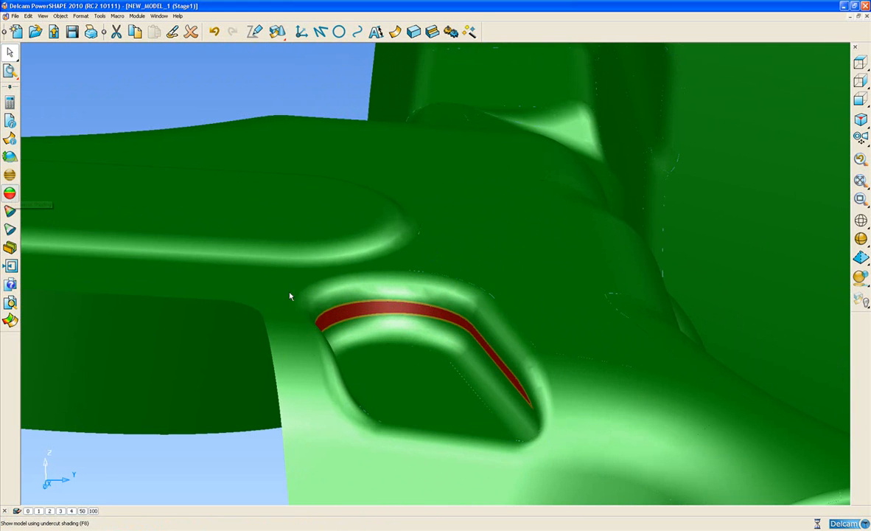
Switch undercut shading off and create a draft-angle composite curve on the pocket's inner lower fillet surface
mouse_move(348, 311)
middle_down()
mouse_move(313, 275)
mouse_move(447, 188)
middle_up()
click(451, 195)
middle_drag(399, 231, 442, 255)
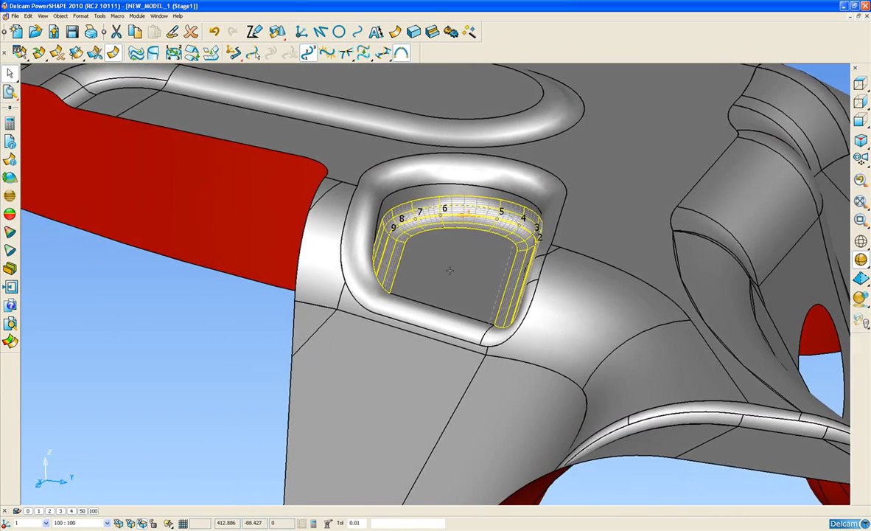
scroll(457, 310, up, 3)
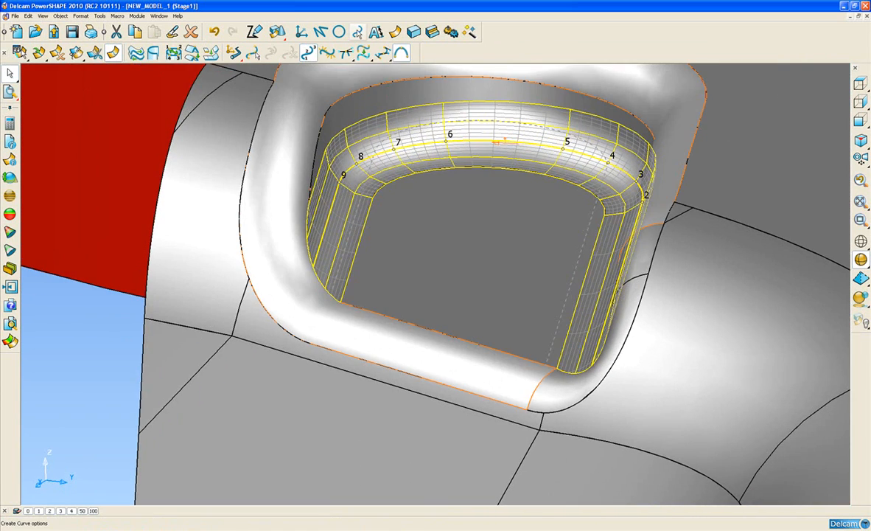
click(358, 33)
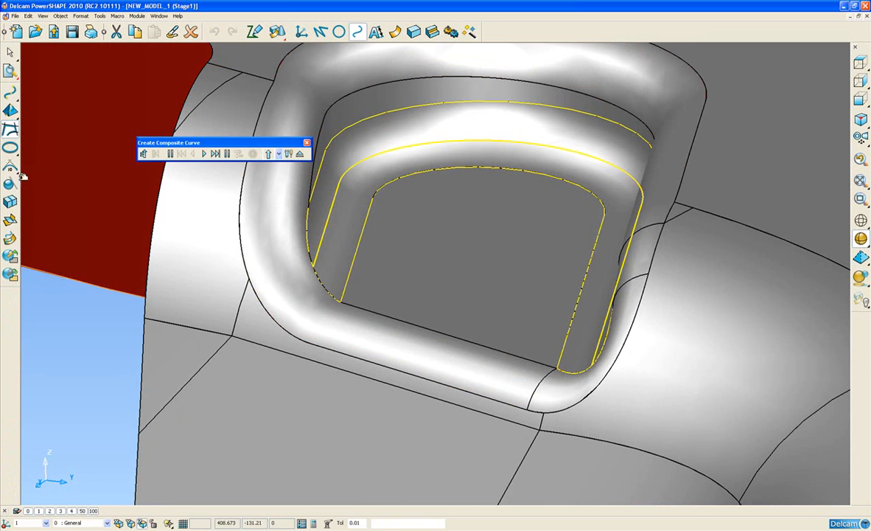
click(11, 171)
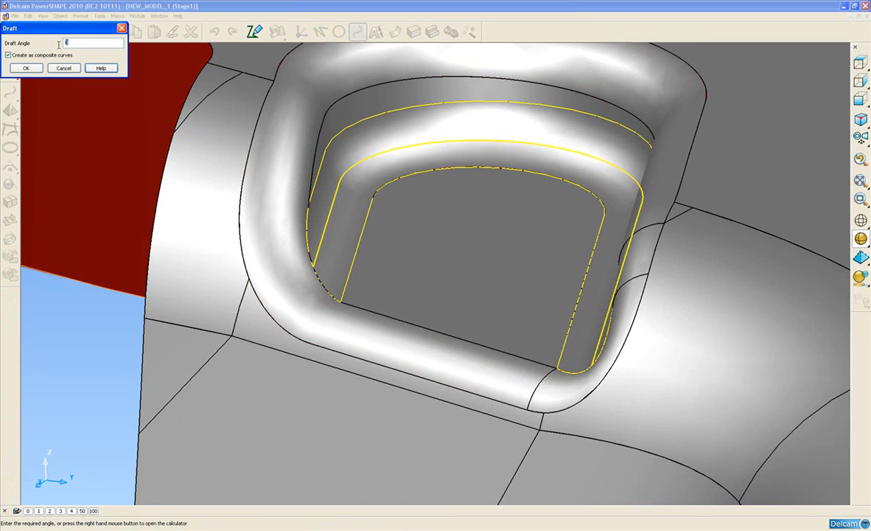
click(27, 67)
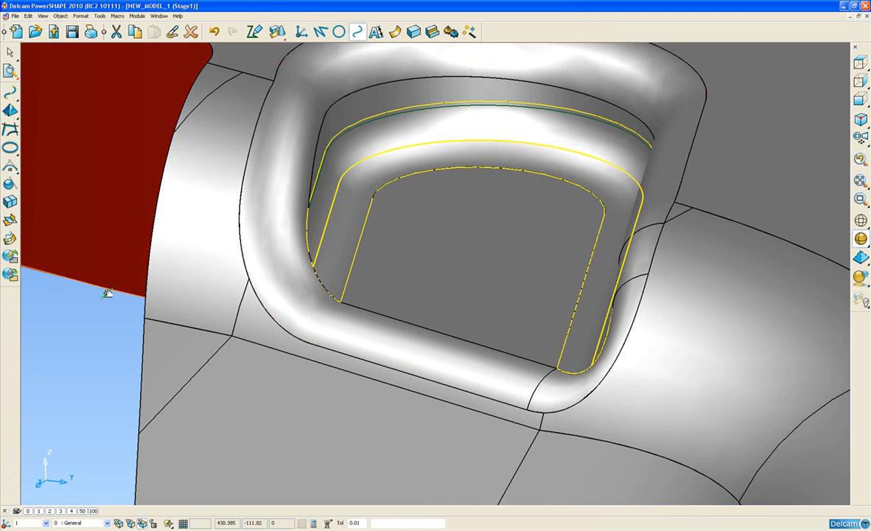
click(104, 329)
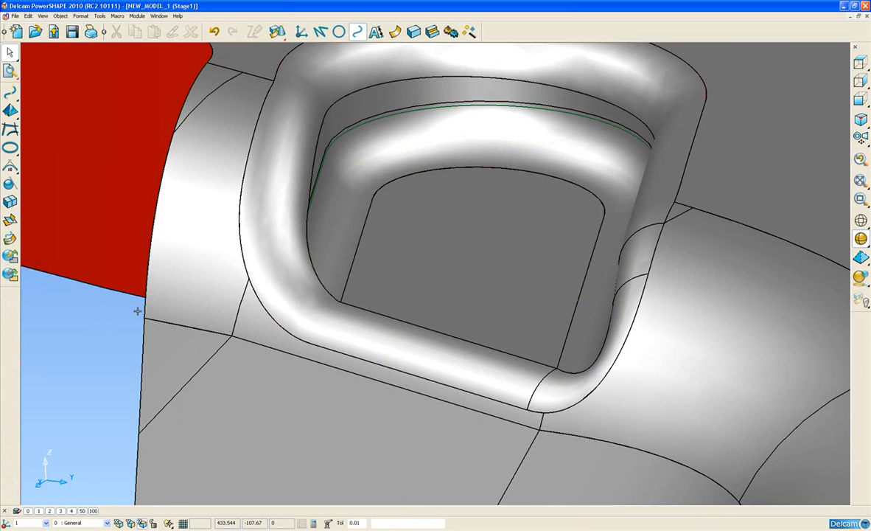
Limit the pocket's lower fillet surface to the draft curve, removing the thin strip above the curve
scroll(383, 177, up, 5)
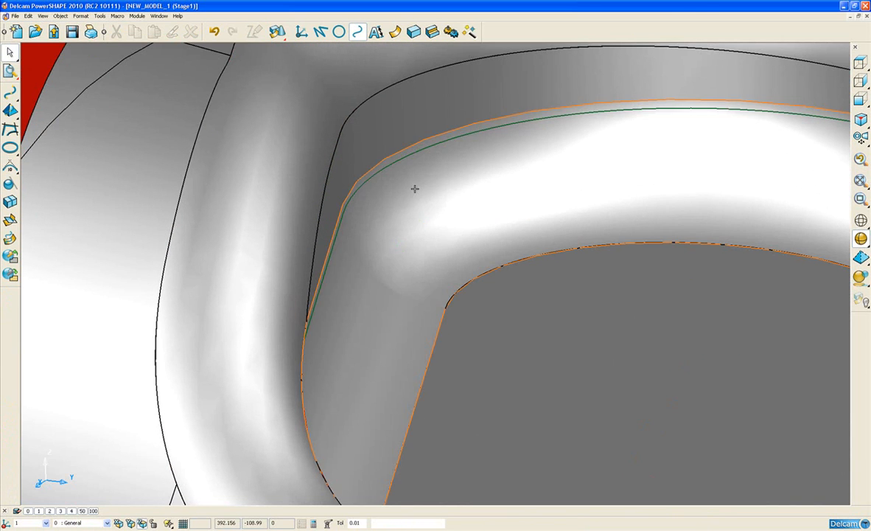
click(405, 158)
click(426, 164)
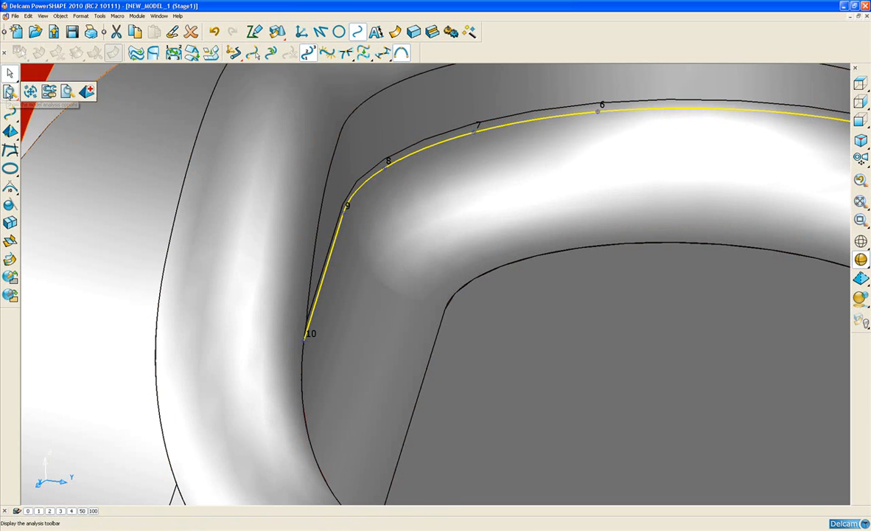
click(30, 90)
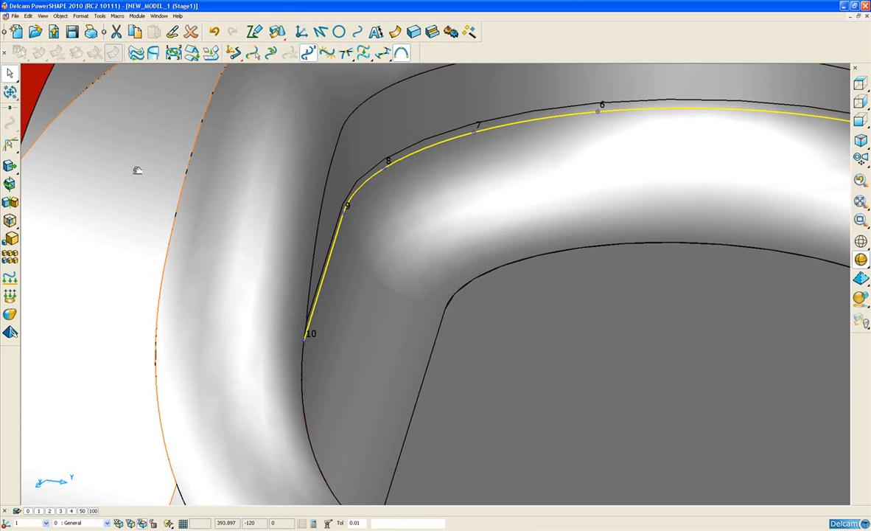
mouse_move(10, 142)
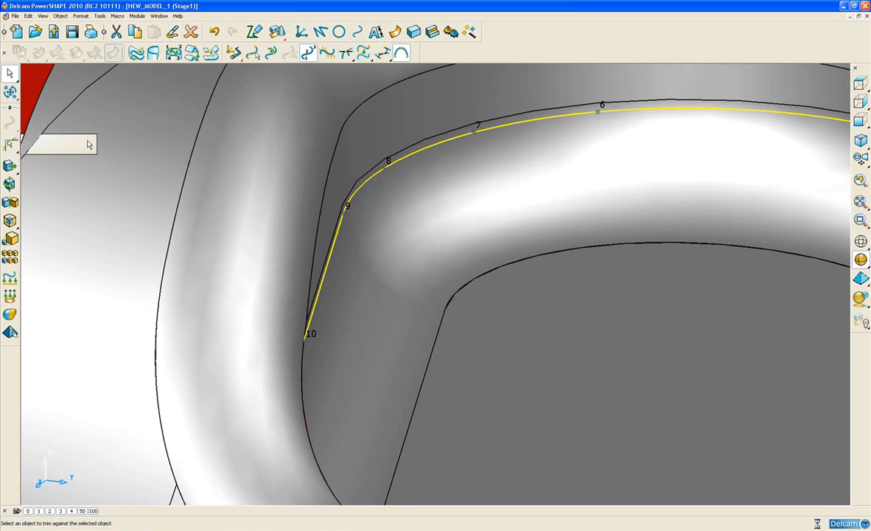
click(83, 139)
click(411, 253)
scroll(457, 298, down, 5)
middle_drag(457, 298, 444, 412)
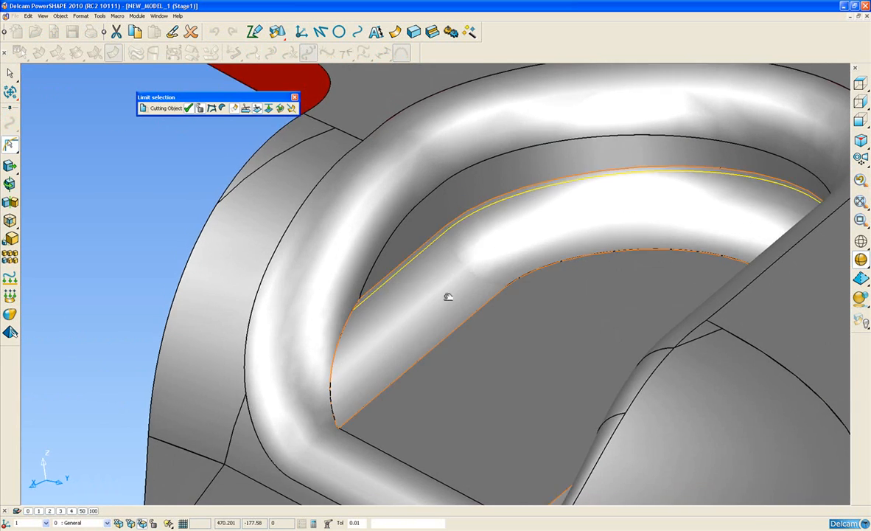
scroll(443, 238, up, 5)
scroll(443, 238, down, 3)
scroll(440, 266, up, 5)
click(394, 147)
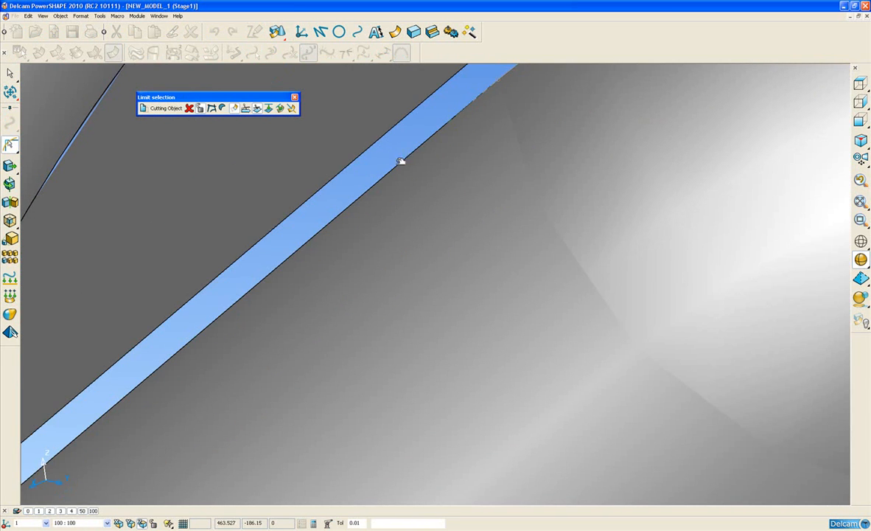
scroll(398, 162, down, 5)
mouse_move(399, 204)
middle_down()
mouse_move(399, 235)
mouse_move(464, 289)
mouse_move(552, 343)
mouse_move(479, 274)
middle_up()
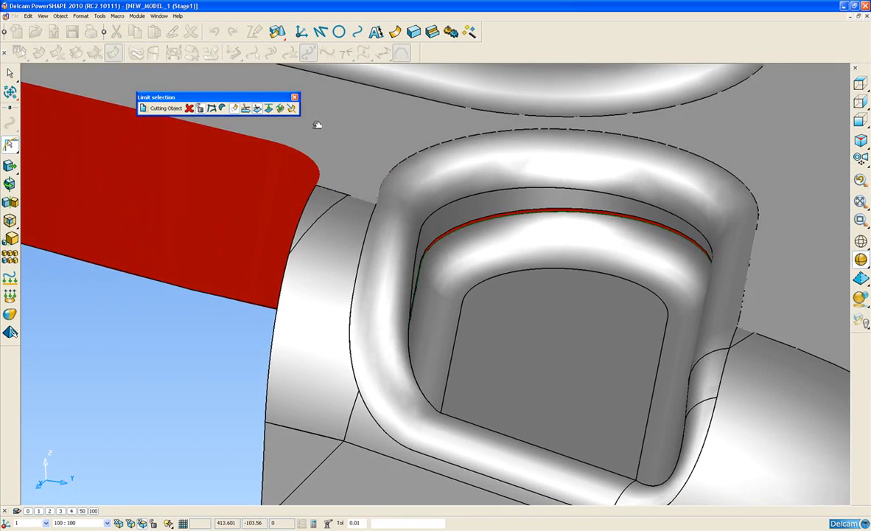
click(295, 97)
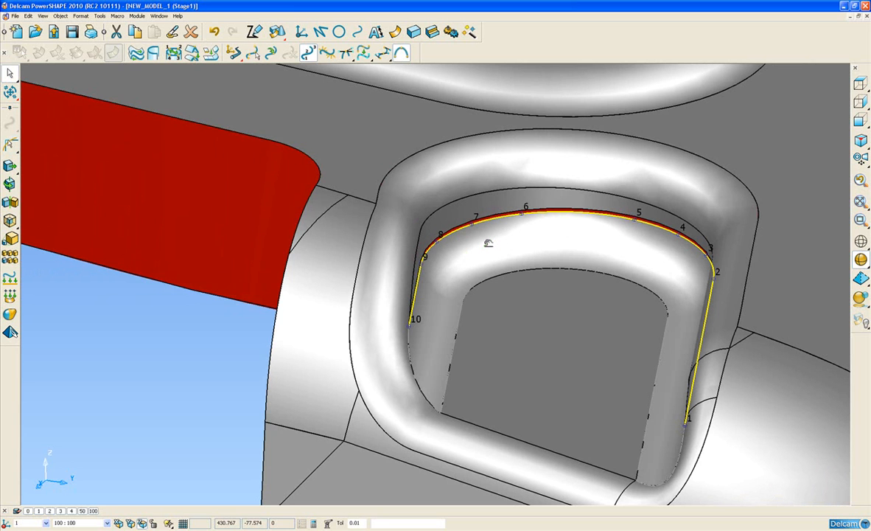
Delete the narrow upright wall surface above the trimmed fillet in the pocket
middle_drag(488, 243, 560, 249)
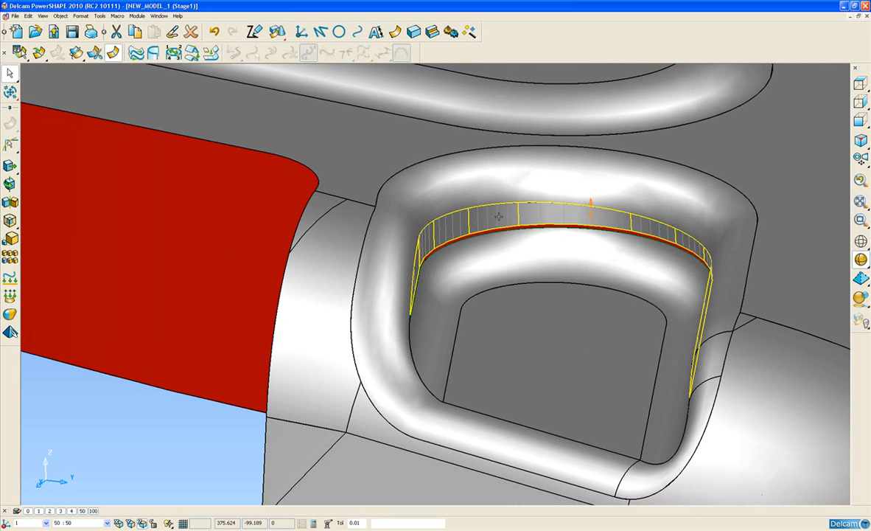
click(499, 216)
scroll(497, 257, down, 3)
middle_drag(510, 298, 549, 311)
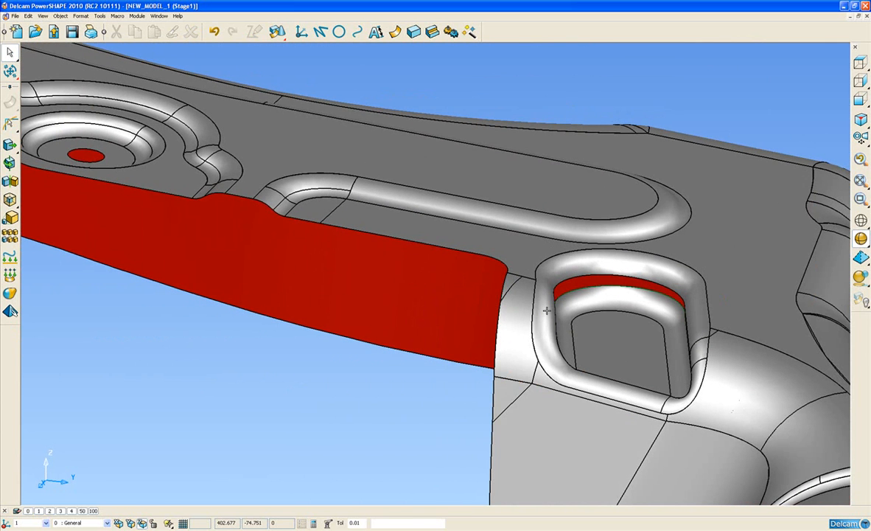
Create a single workplane about 16 units directly above the end of the pocket's upper rim, working in the YZ view
click(860, 100)
mouse_move(859, 100)
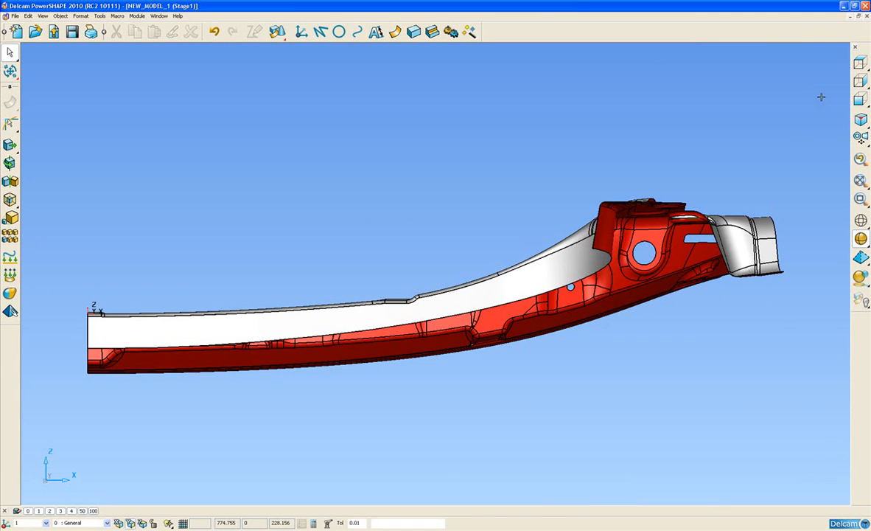
click(860, 82)
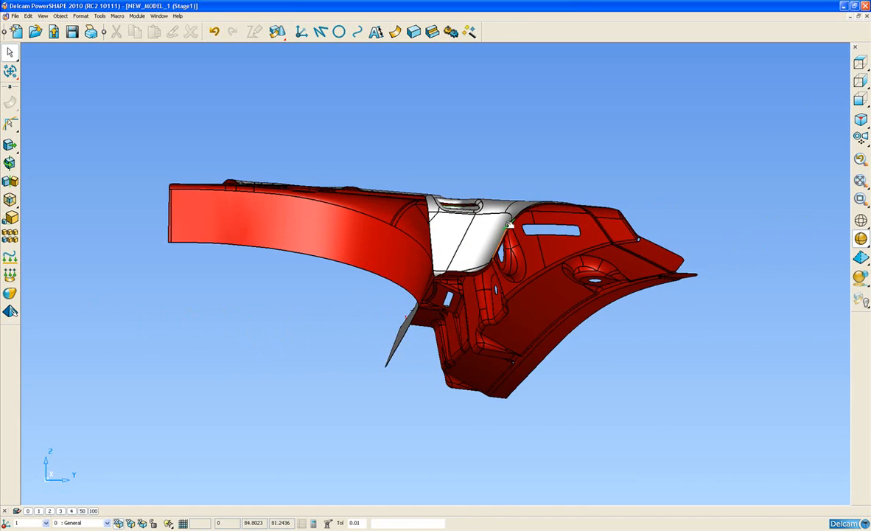
middle_drag(512, 224, 534, 256)
scroll(516, 273, up, 5)
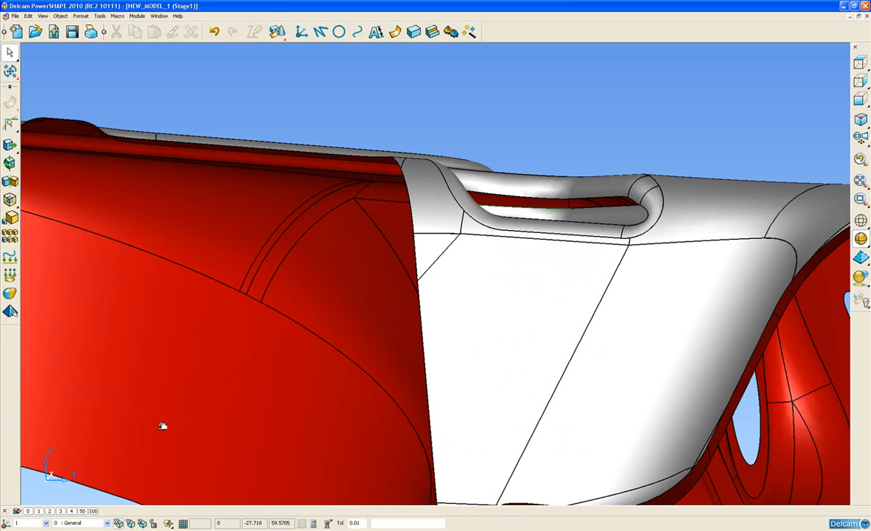
click(301, 31)
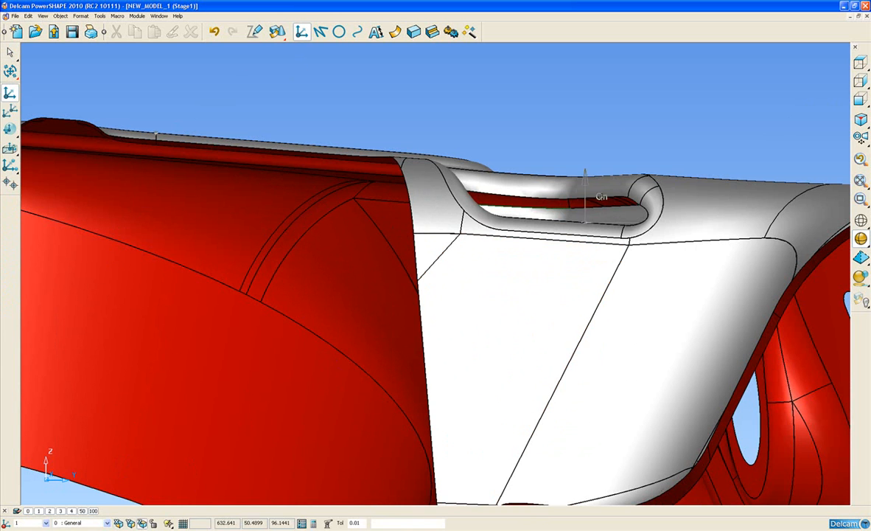
shift+middle_drag(622, 172, 587, 223)
scroll(579, 233, up, 2)
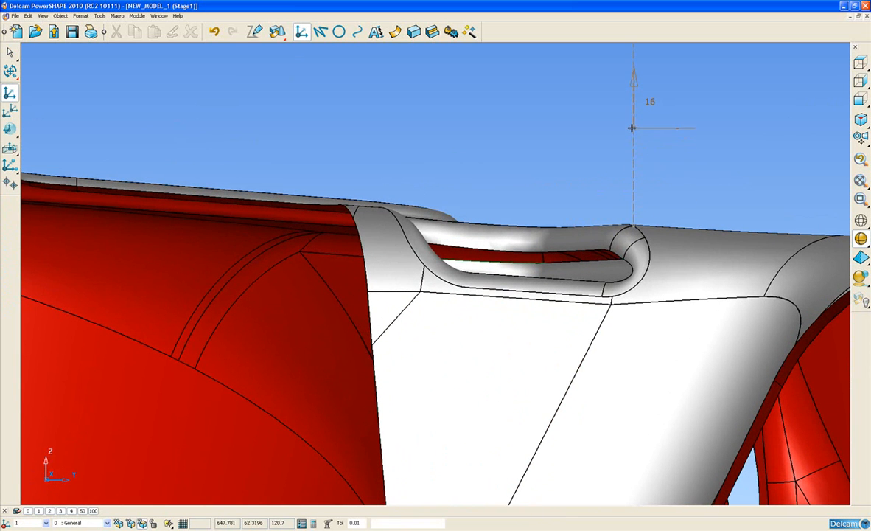
click(634, 127)
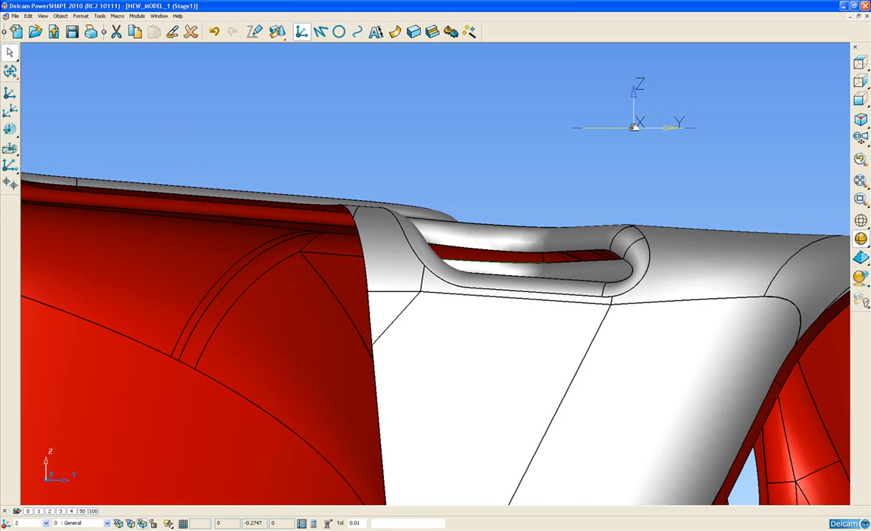
Create a draft surface from the pocket's draft curve, tangent to the underlying surface at angle 0 and projected onto the principal plane
middle_drag(560, 192, 509, 233)
middle_drag(566, 163, 410, 206)
scroll(561, 235, up, 4)
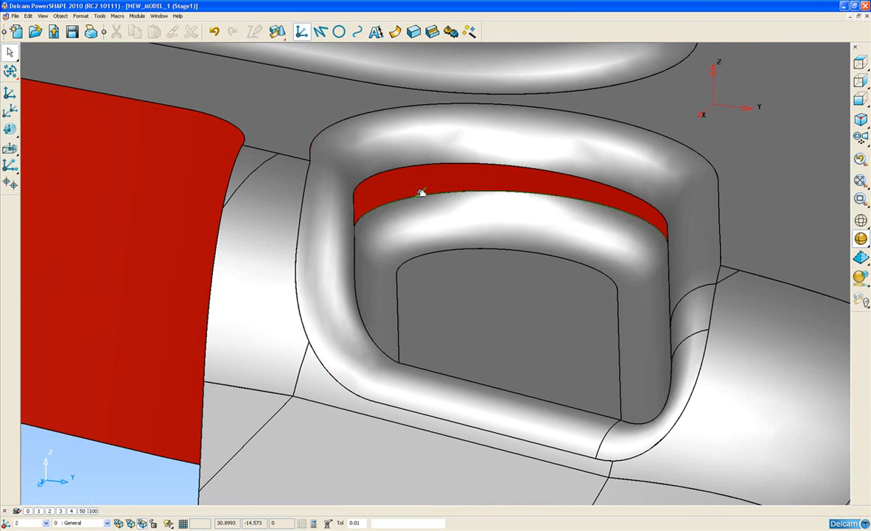
click(422, 195)
click(448, 202)
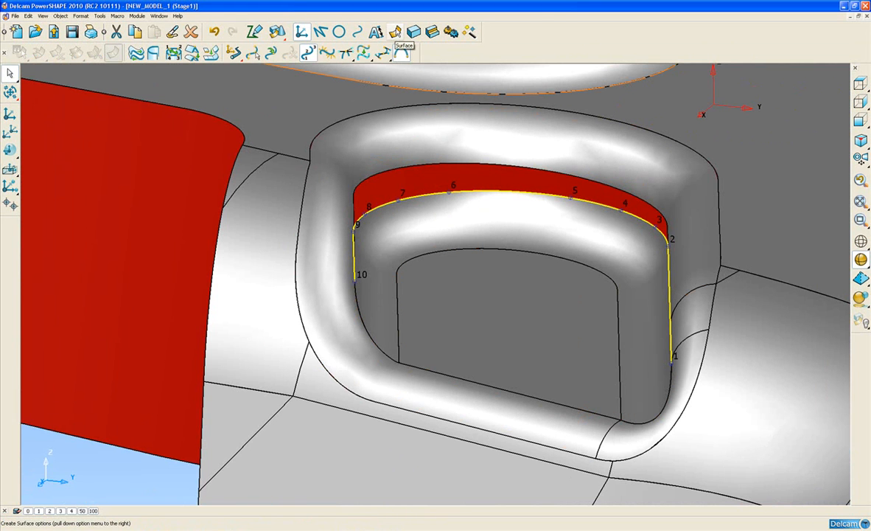
click(397, 34)
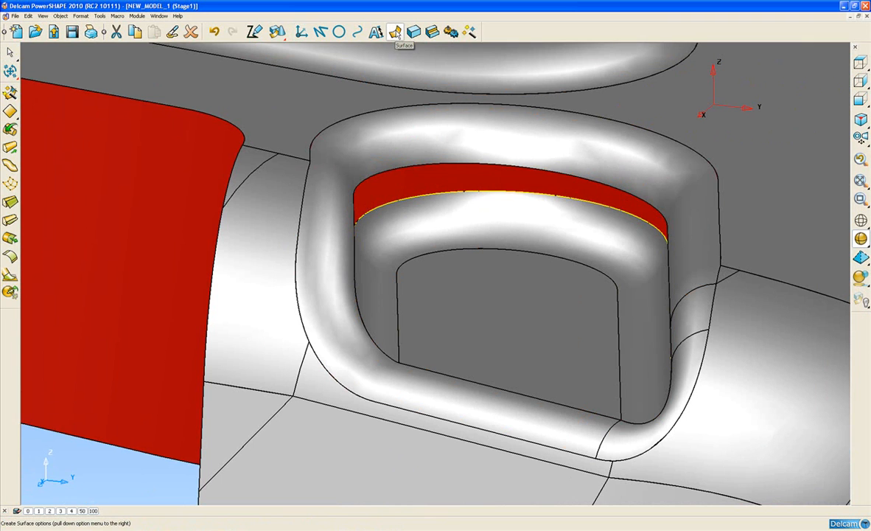
click(11, 202)
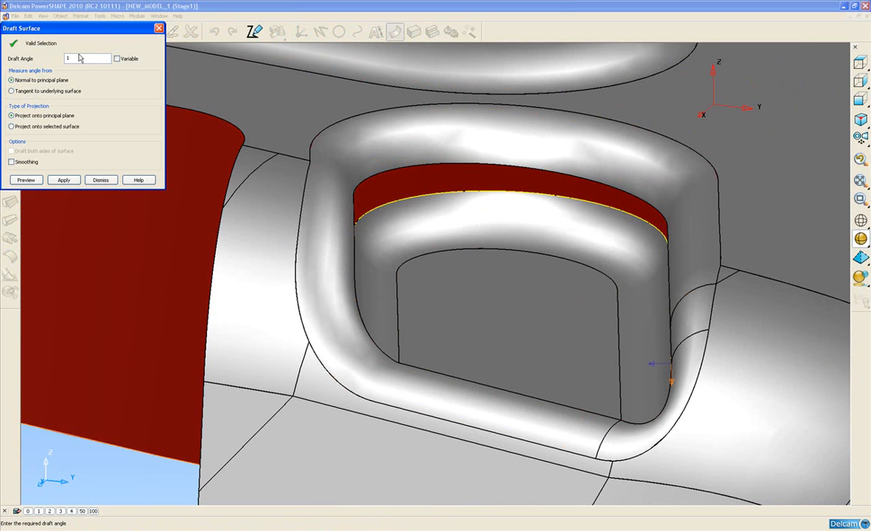
click(11, 90)
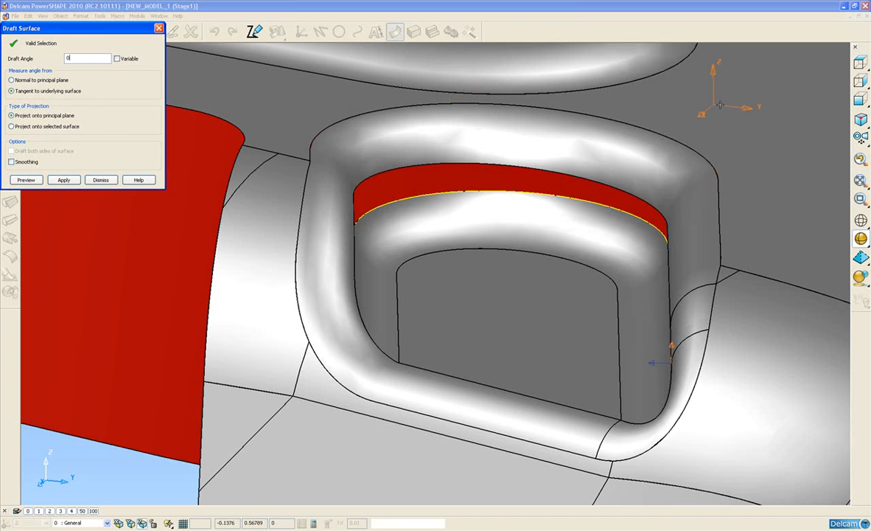
click(26, 180)
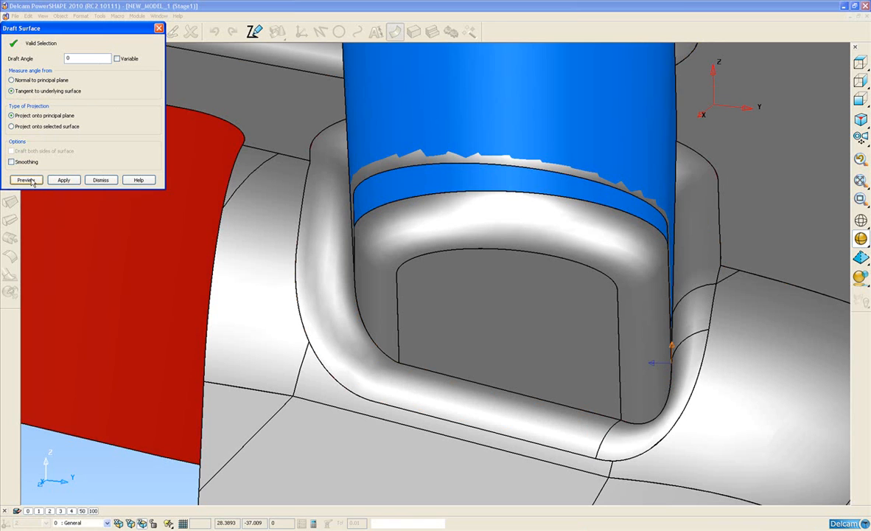
click(63, 179)
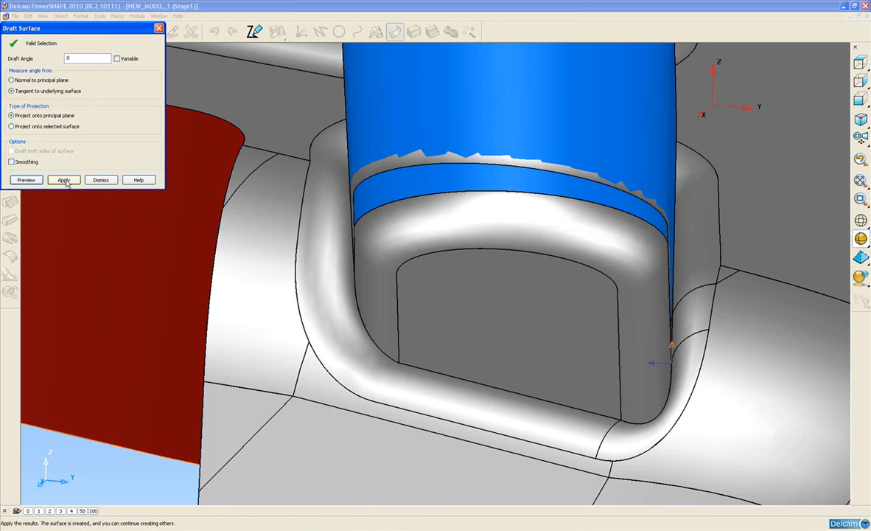
click(67, 183)
scroll(435, 251, down, 5)
middle_drag(443, 247, 502, 195)
scroll(442, 258, up, 3)
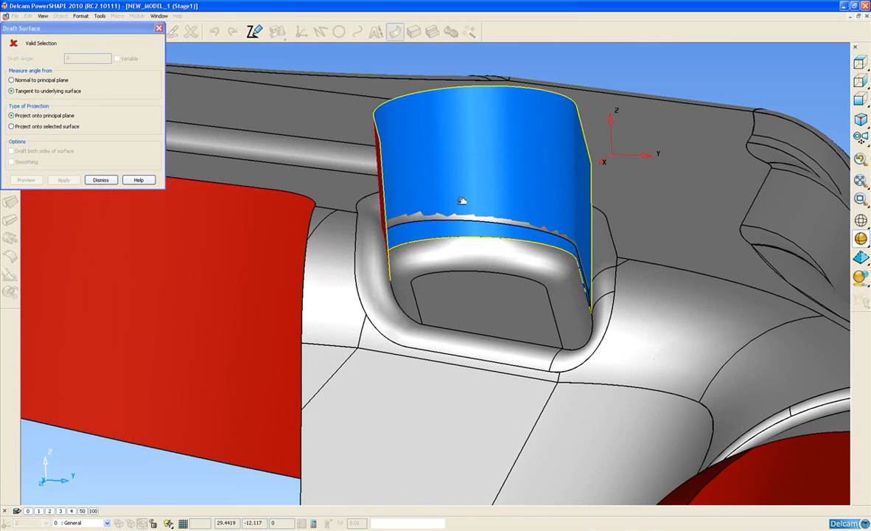
middle_drag(510, 192, 510, 156)
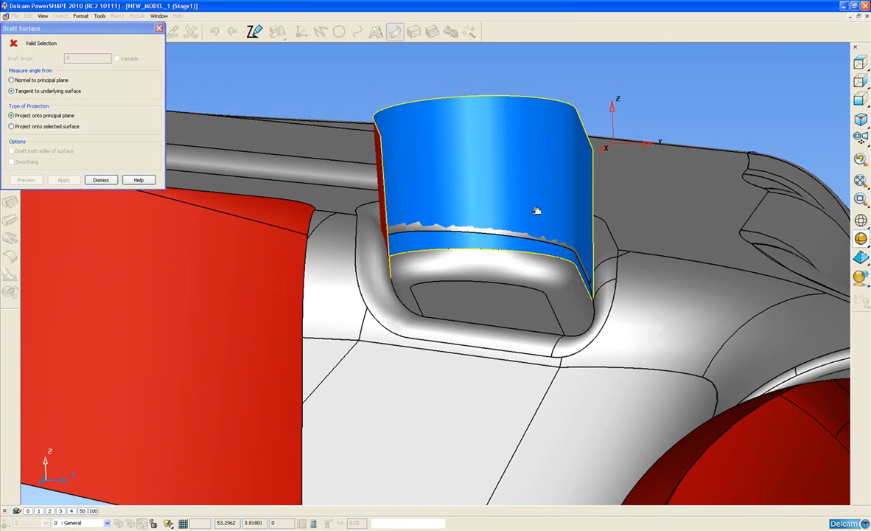
click(103, 183)
Delete the old fillet surfaces running around the pocket's outer rim
scroll(443, 282, up, 5)
middle_drag(459, 213, 290, 199)
scroll(391, 240, up, 2)
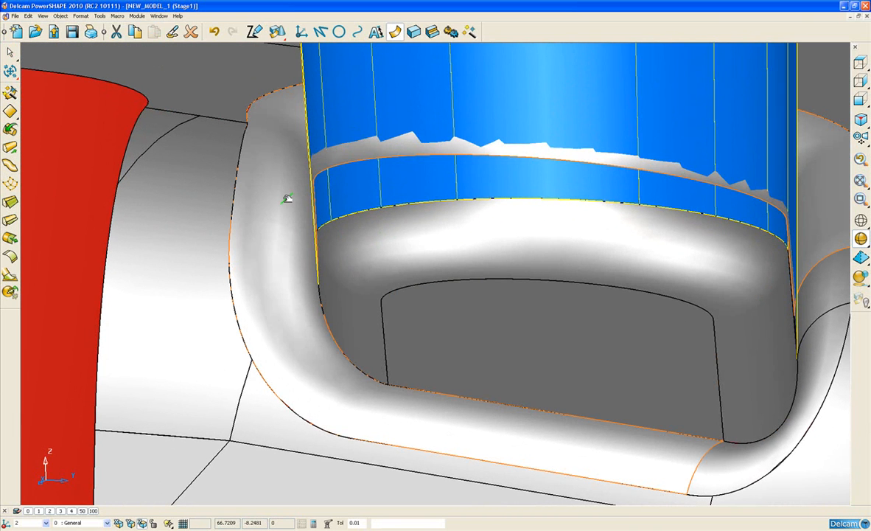
click(269, 186)
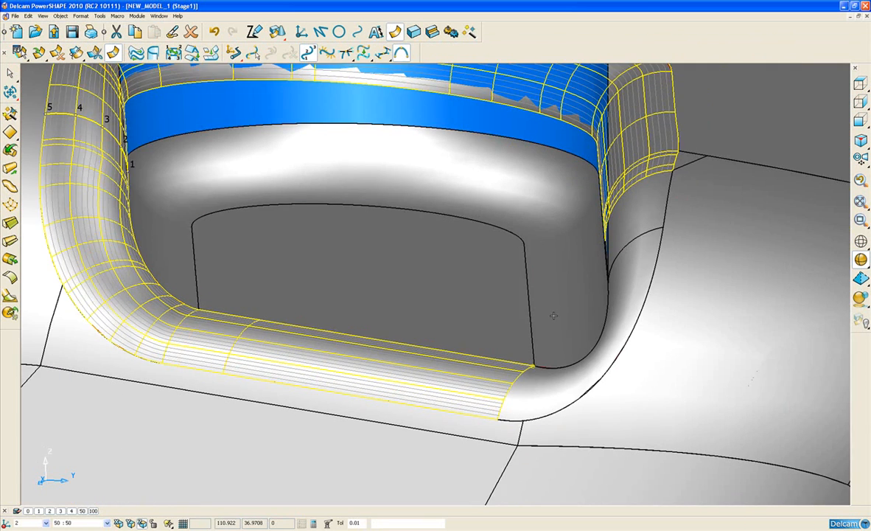
middle_drag(553, 315, 588, 290)
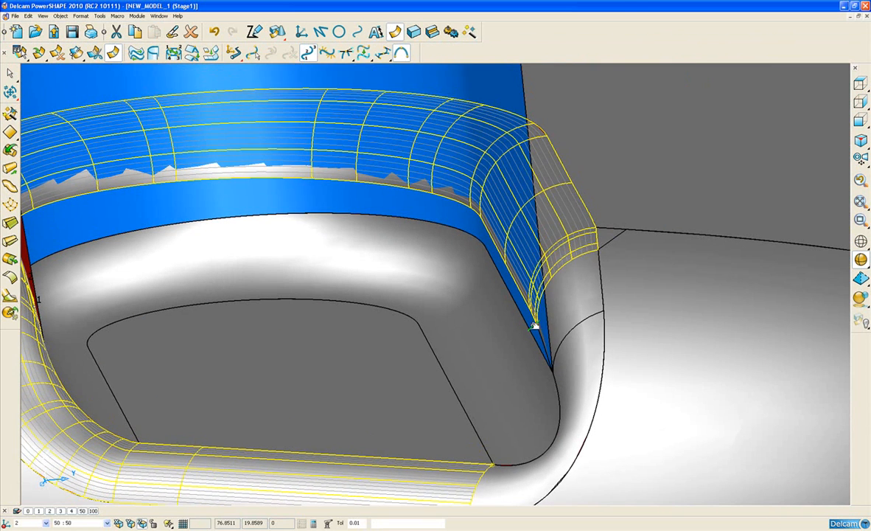
key(Delete)
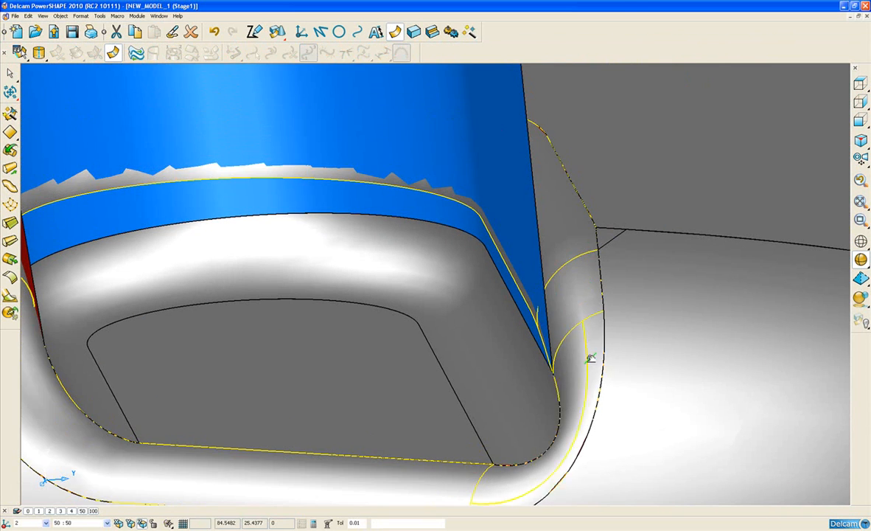
middle_drag(395, 320, 473, 269)
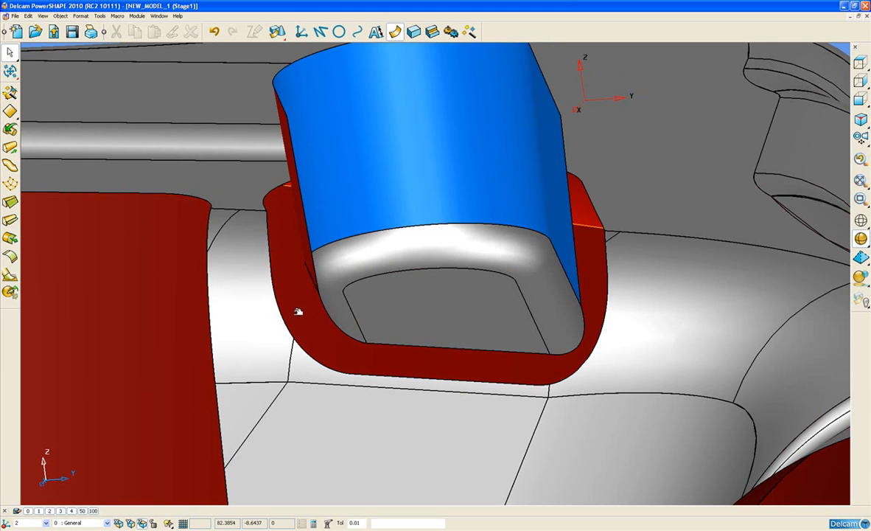
Create a trimmed convex fillet of radius 4.5 between the surfaces surrounding the pocket and its draft wall, lower fillet and floor
click(253, 269)
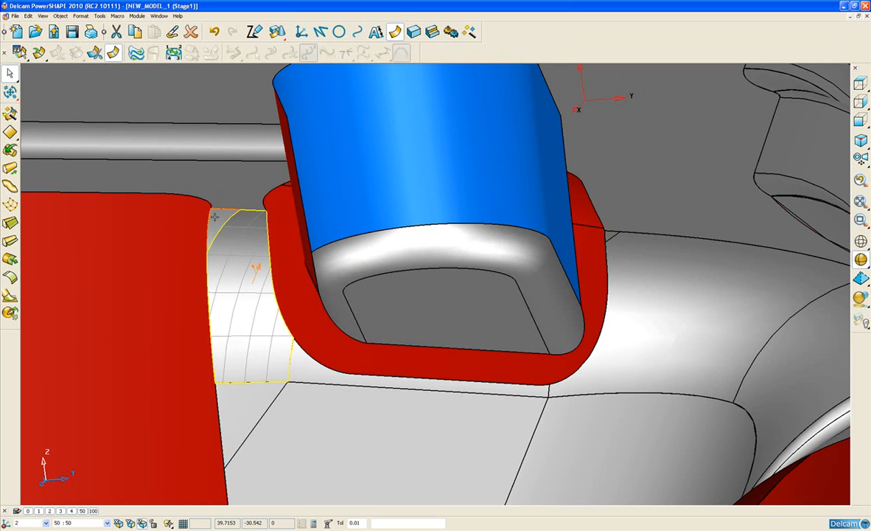
click(225, 168)
click(643, 278)
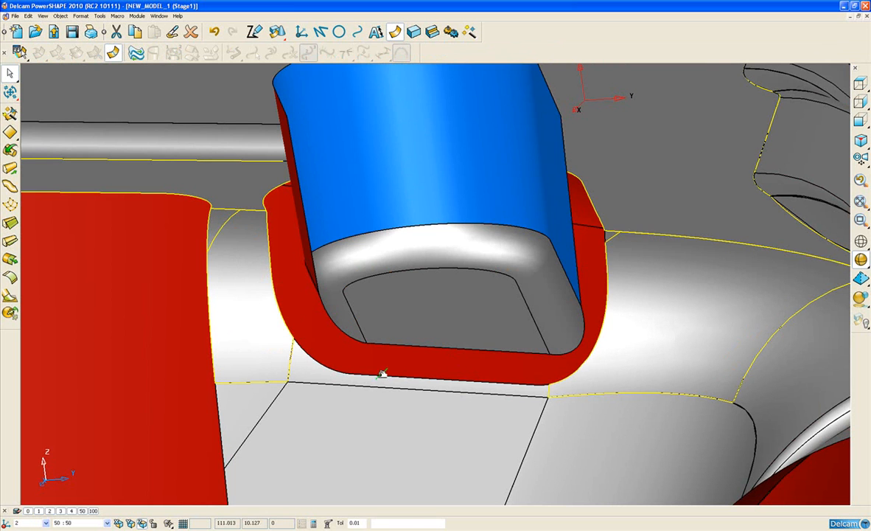
click(304, 366)
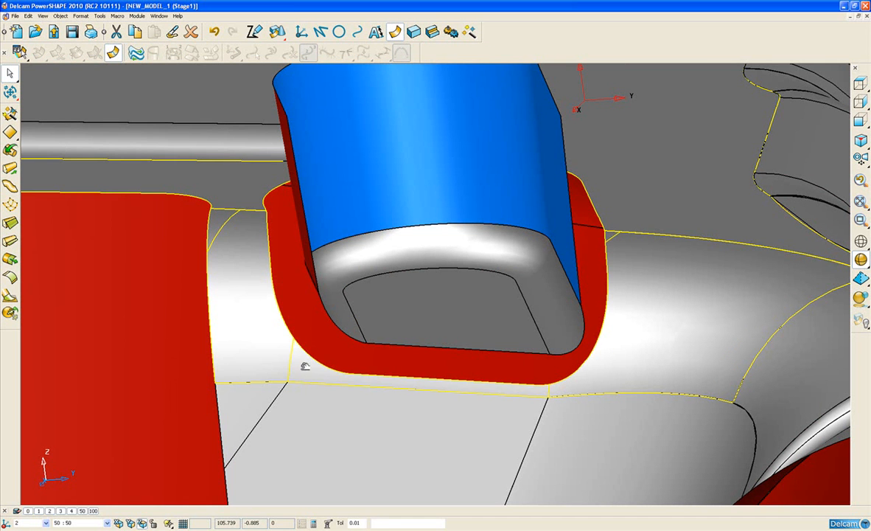
scroll(429, 359, up, 1)
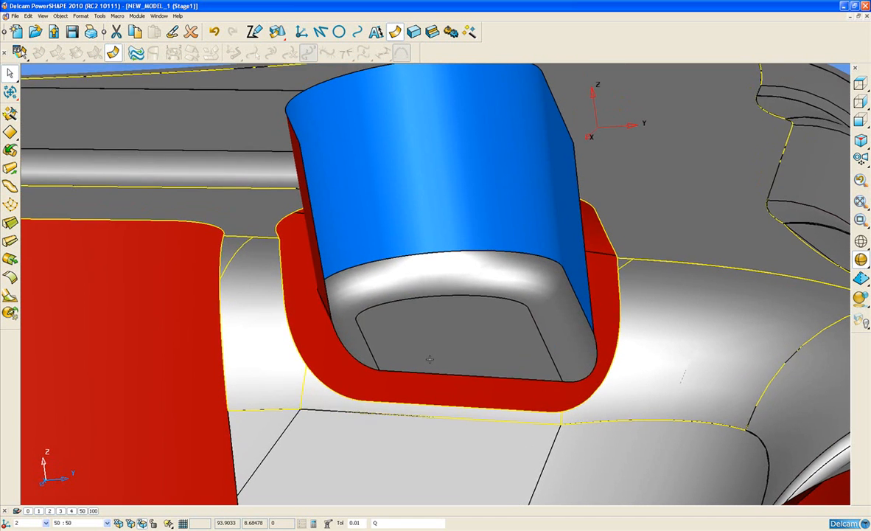
click(10, 294)
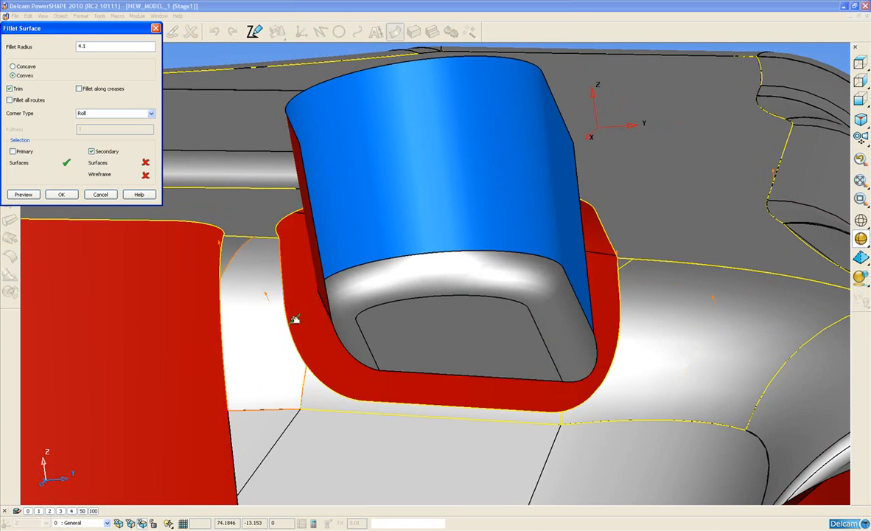
click(414, 202)
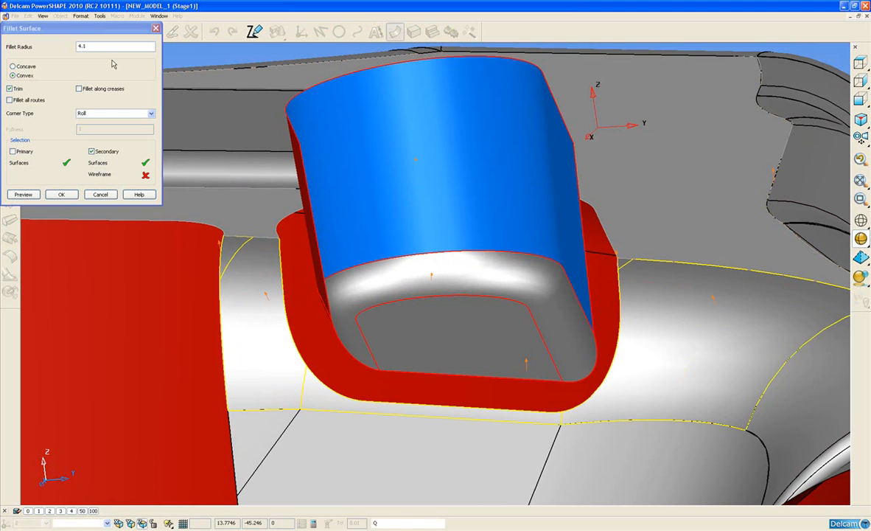
click(69, 47)
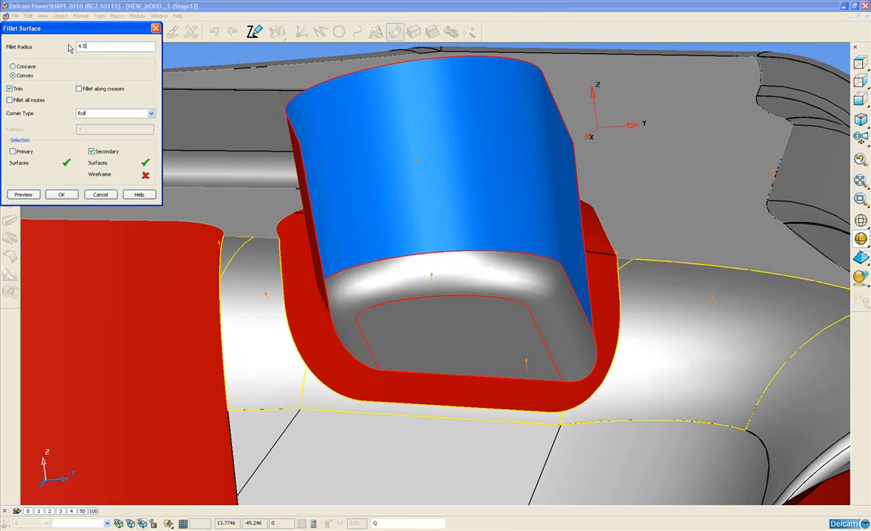
click(24, 193)
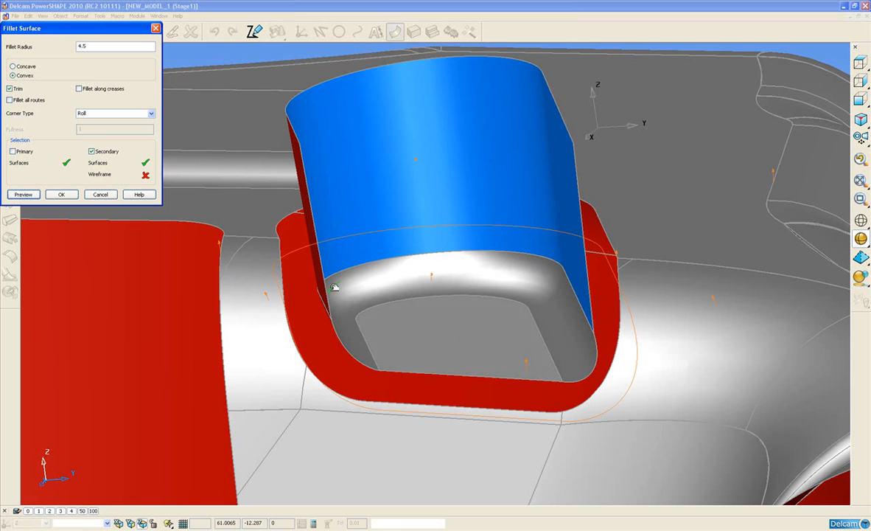
click(64, 195)
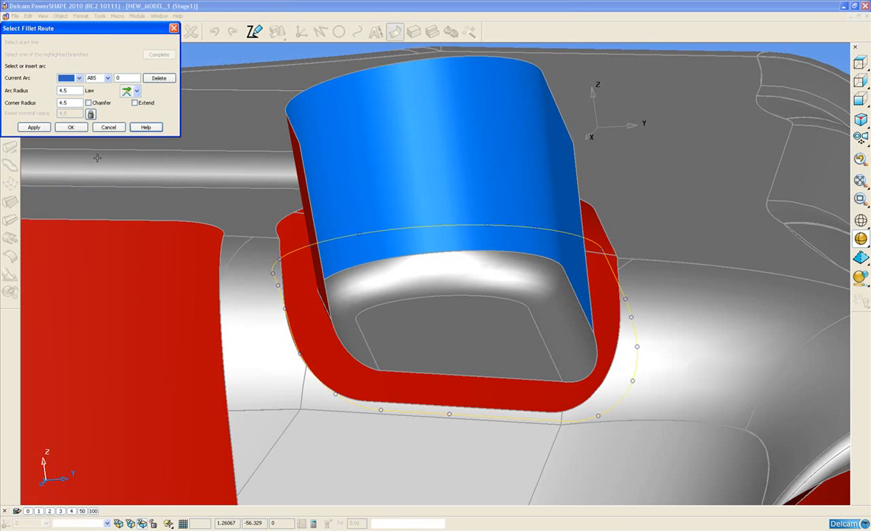
click(33, 127)
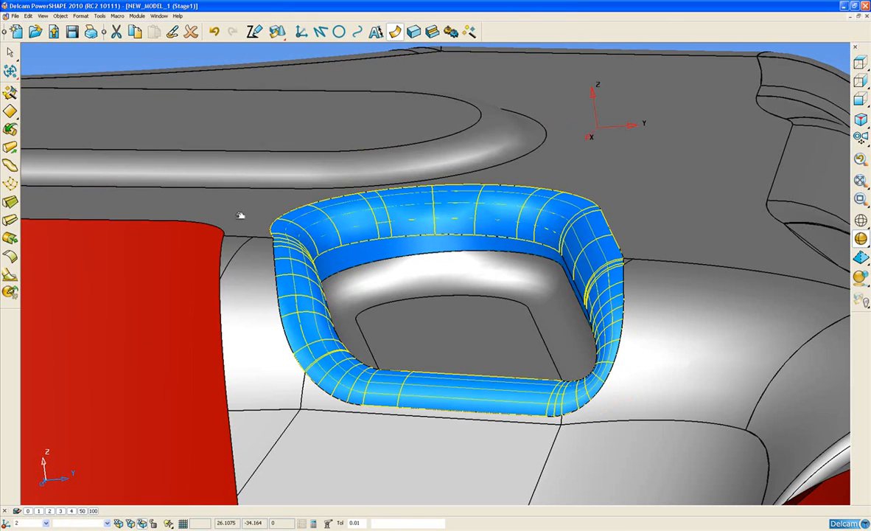
Copy the style, level, transparency and material of the adjacent grey surface to the new rim fillet and draft wall
mouse_move(439, 278)
middle_down()
mouse_move(484, 311)
mouse_move(446, 287)
mouse_move(466, 292)
mouse_move(415, 295)
mouse_move(389, 237)
mouse_move(387, 246)
mouse_move(356, 226)
mouse_move(280, 278)
middle_up()
click(280, 279)
click(171, 32)
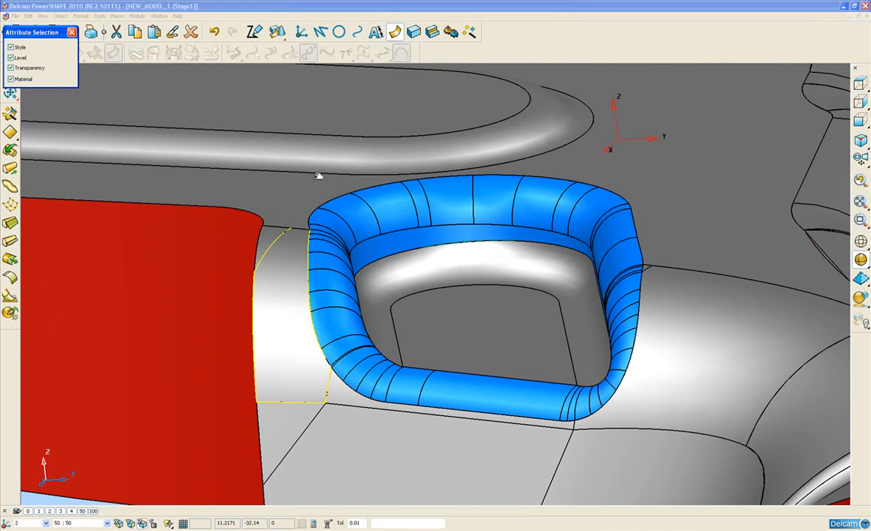
click(356, 210)
click(370, 249)
middle_drag(369, 249, 384, 331)
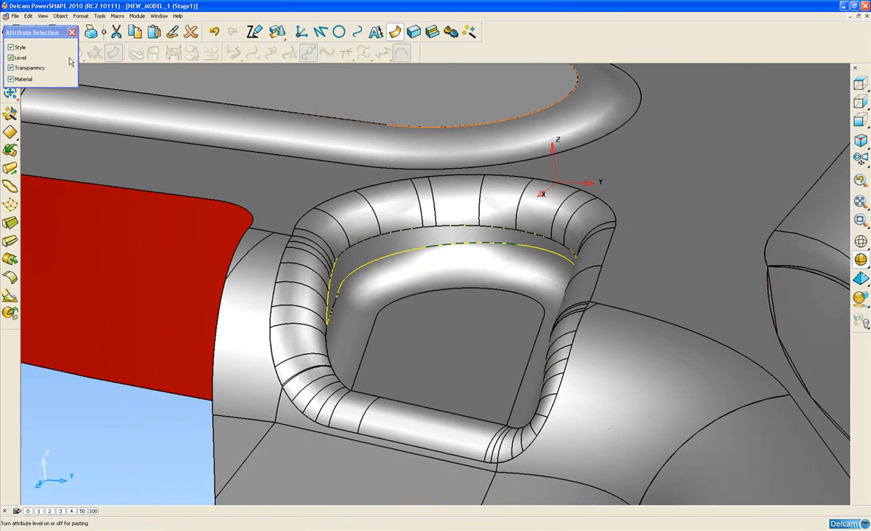
click(73, 35)
Delete the temporary workplane above the pocket's rim
scroll(369, 220, down, 4)
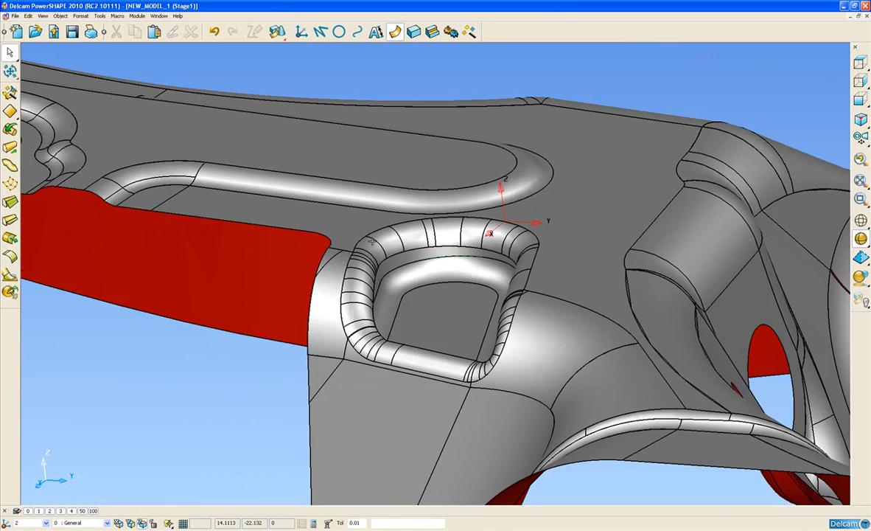
shift+middle_drag(365, 256, 407, 233)
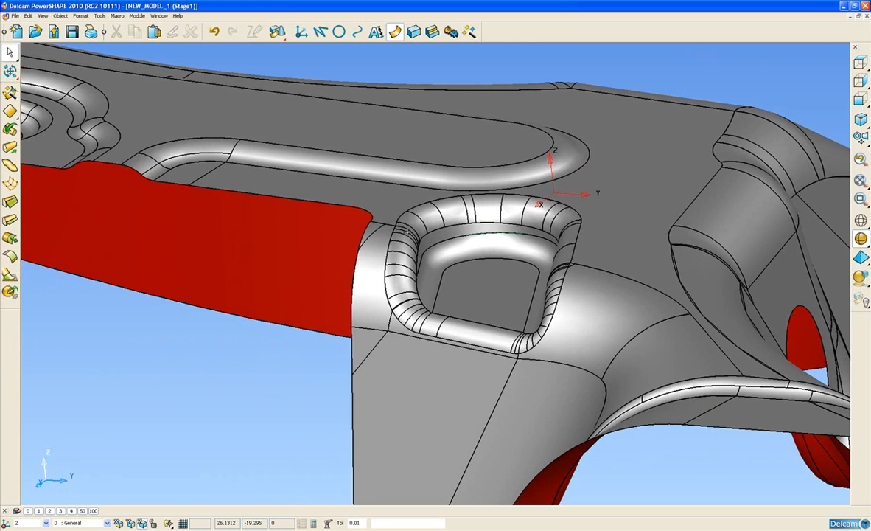
click(558, 193)
click(586, 209)
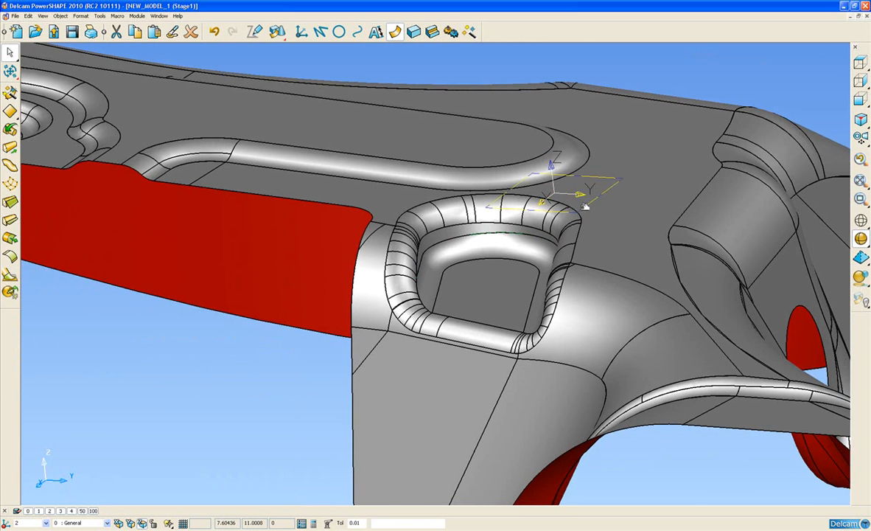
key(Delete)
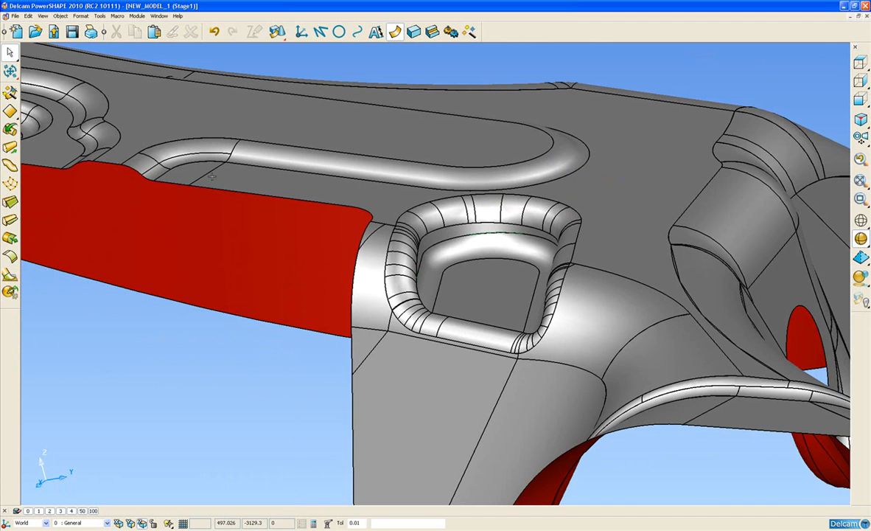
Shade the model for undercuts and examine the whole part and the rebuilt pocket relative to the world workplane
middle_drag(516, 286, 544, 272)
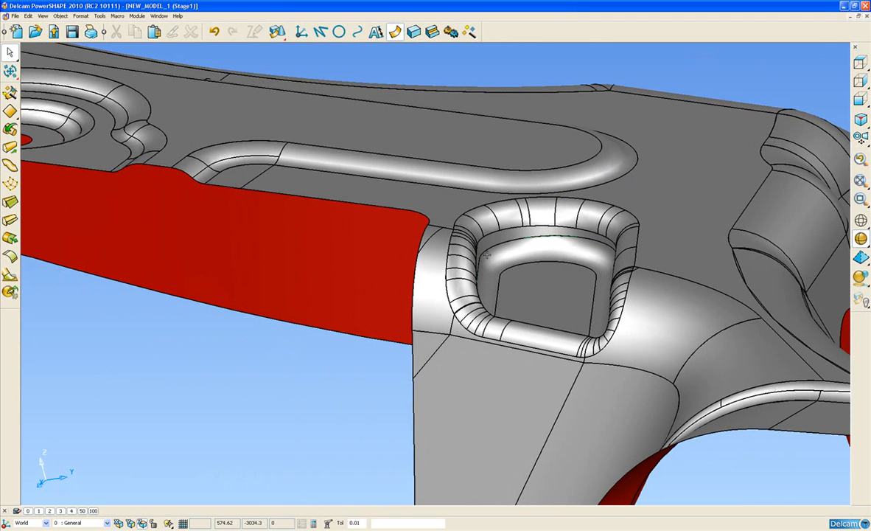
mouse_move(11, 75)
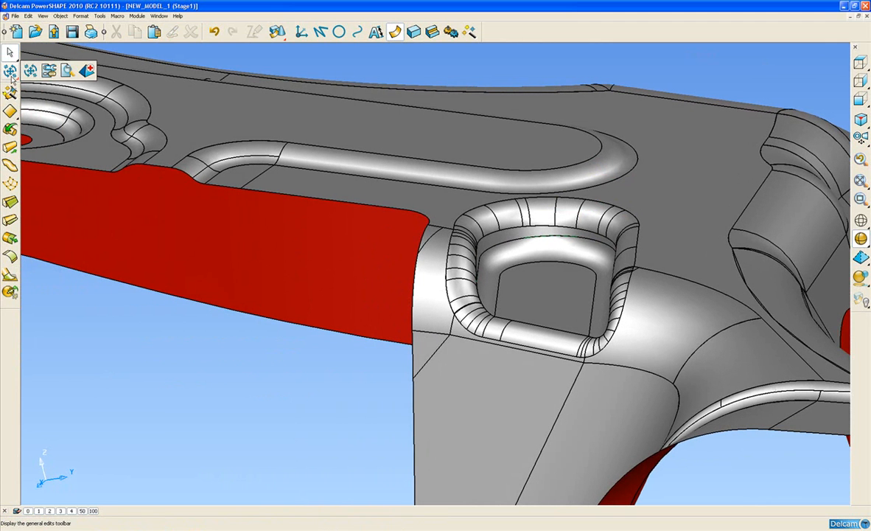
click(65, 73)
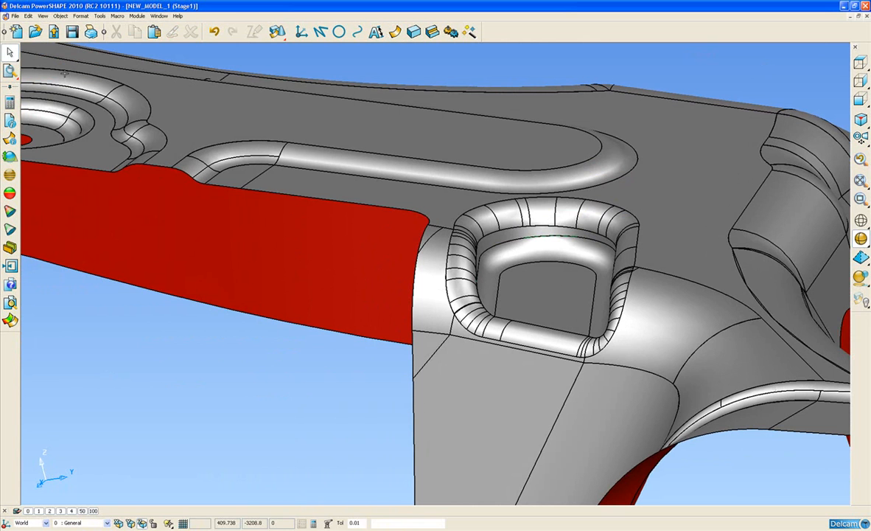
click(9, 192)
middle_drag(510, 274, 512, 274)
key(ctrl+1)
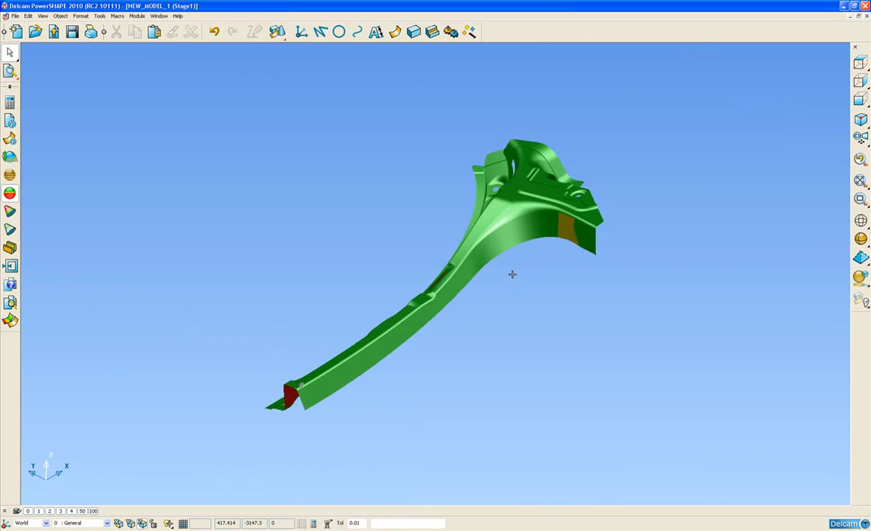
mouse_move(627, 369)
middle_down()
mouse_move(511, 339)
mouse_move(275, 365)
mouse_move(275, 333)
mouse_move(261, 300)
mouse_move(426, 329)
middle_up()
scroll(435, 289, up, 3)
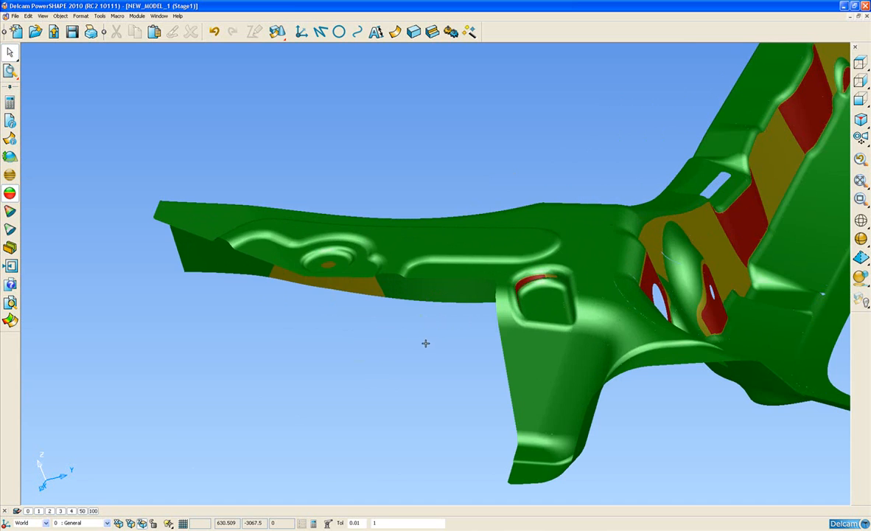
Activate workplane 1 and inspect the rebuilt pocket's undercut shading relative to it
scroll(509, 294, down, 3)
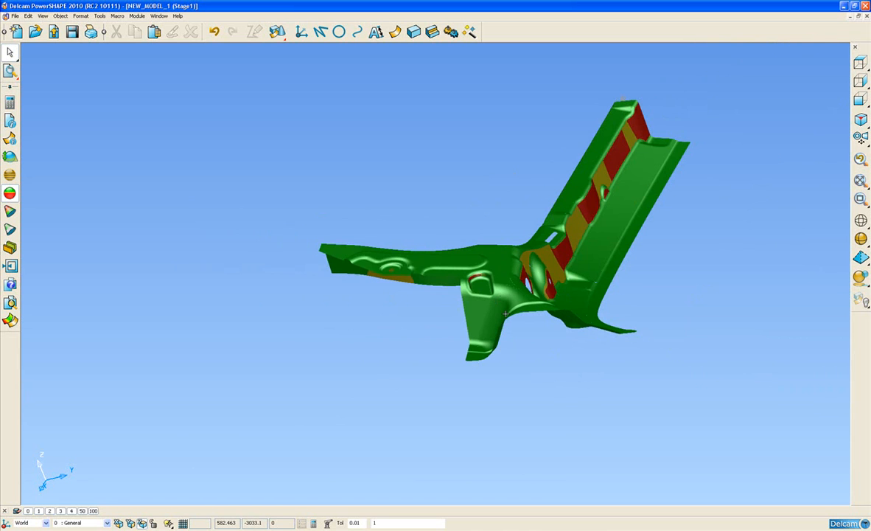
click(29, 523)
text(1)
key(Return)
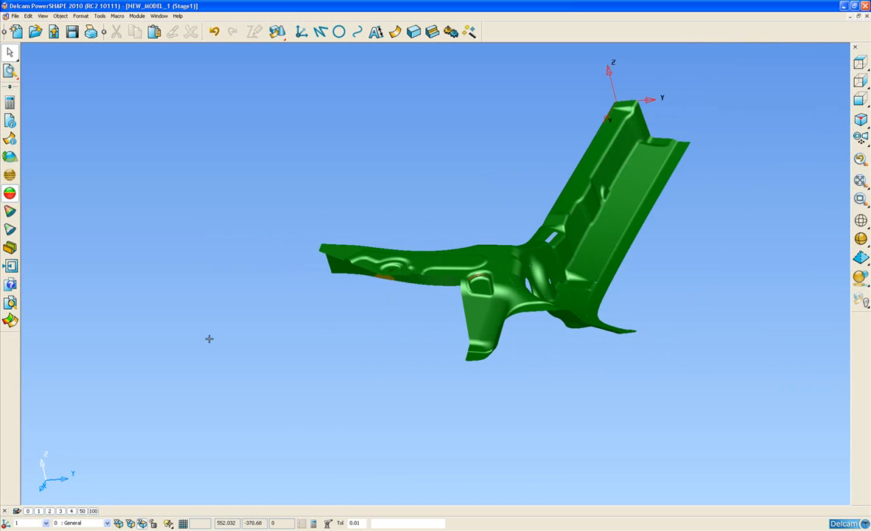
scroll(440, 320, up, 5)
middle_drag(444, 292, 525, 412)
scroll(435, 295, up, 5)
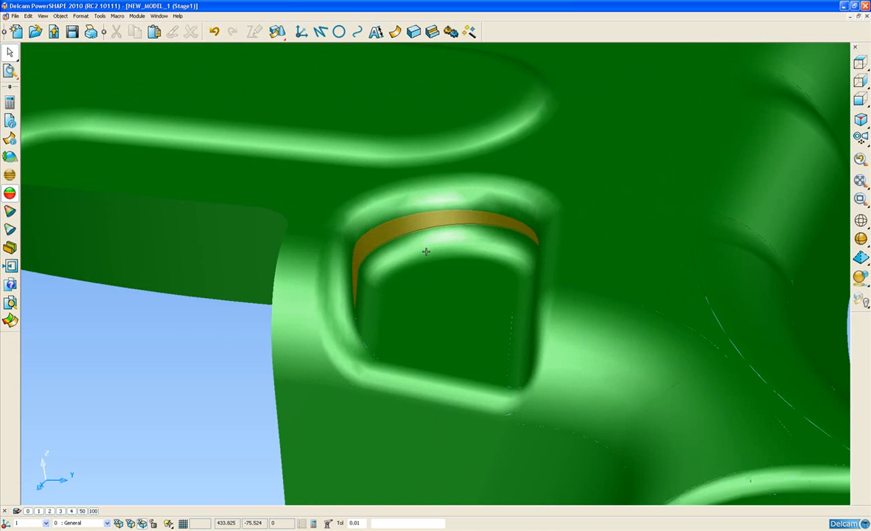
Shade the model for minimum radius and examine the fillets of the round recess on the upper flange
scroll(461, 193, down, 10)
middle_drag(461, 194, 275, 326)
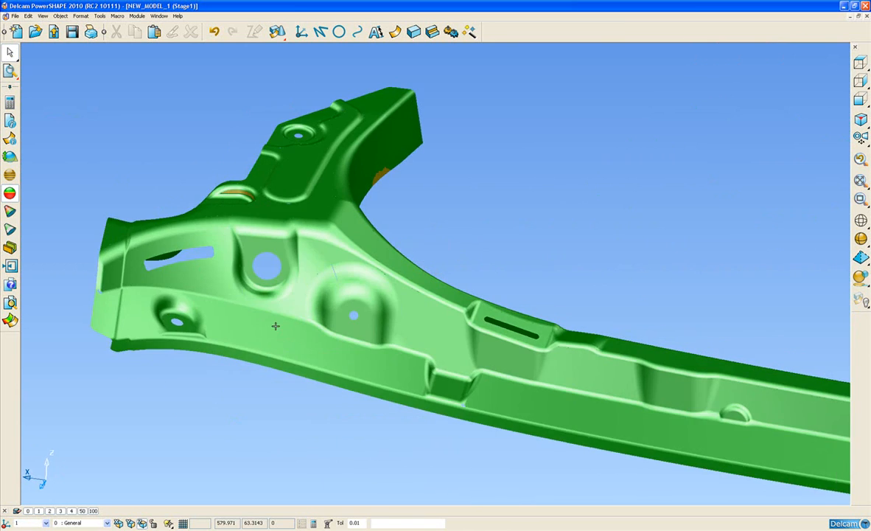
scroll(327, 223, down, 4)
middle_drag(434, 299, 280, 250)
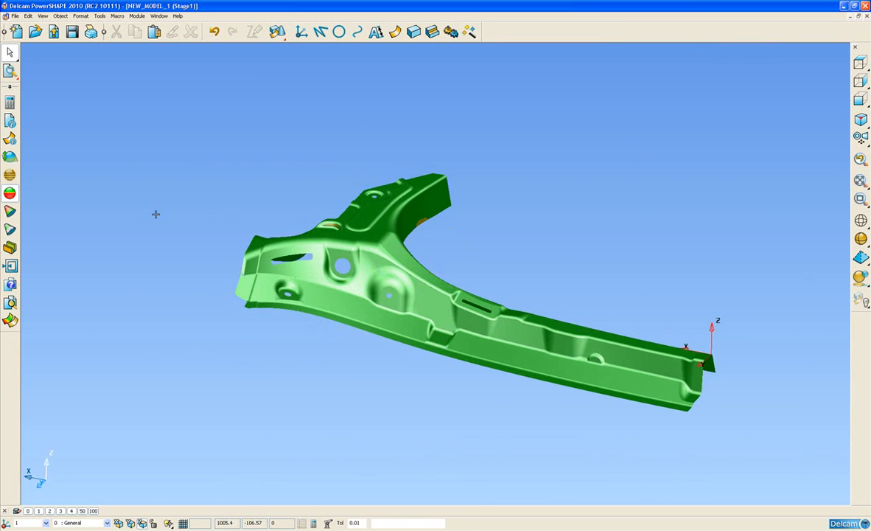
click(10, 230)
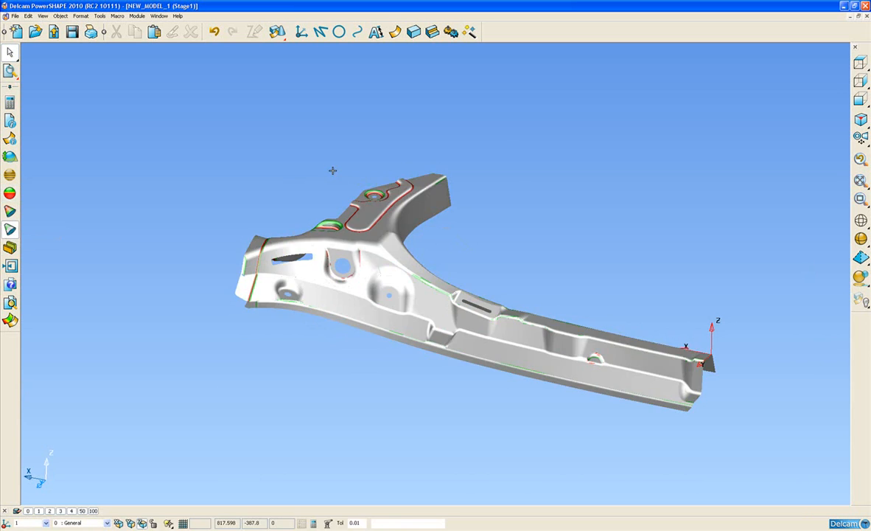
shift+middle_drag(346, 203, 368, 226)
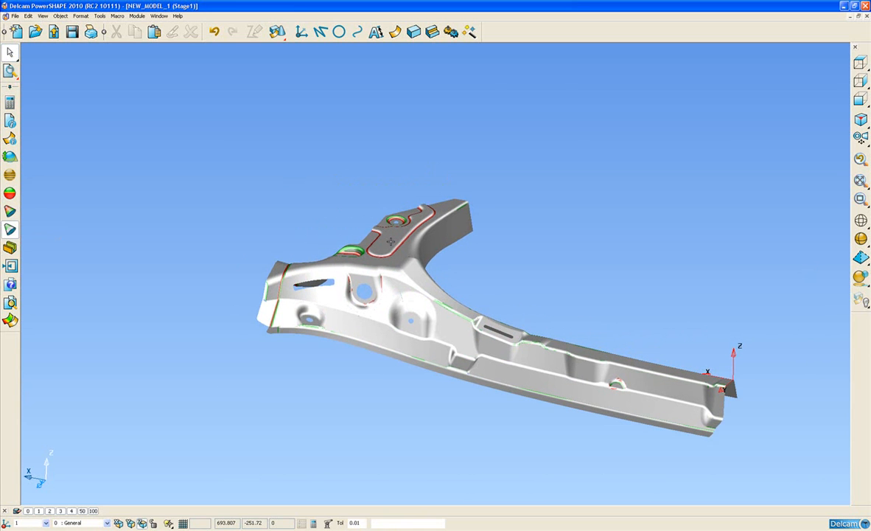
scroll(375, 263, up, 1)
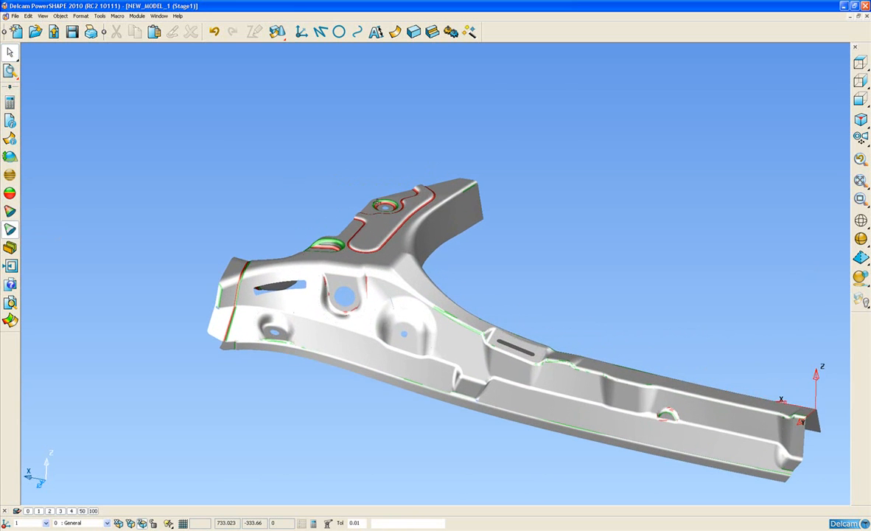
scroll(407, 270, up, 3)
scroll(406, 270, up, 5)
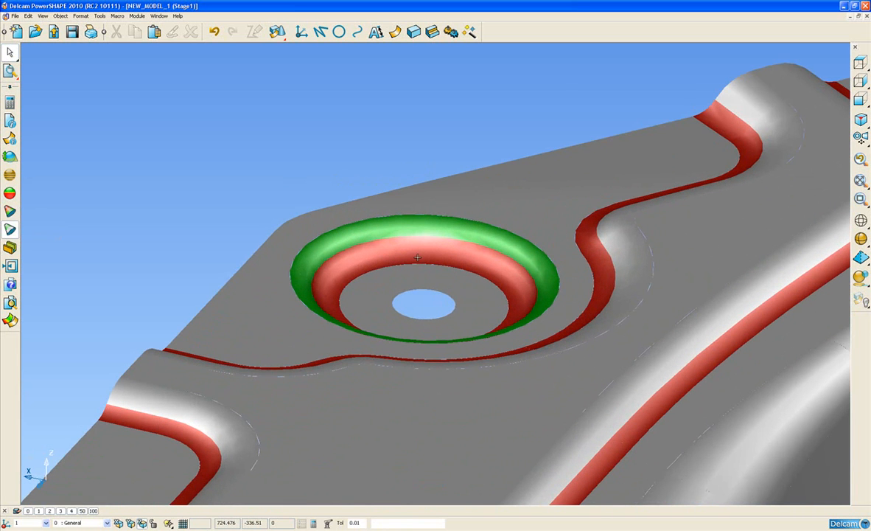
shift+middle_drag(363, 270, 381, 241)
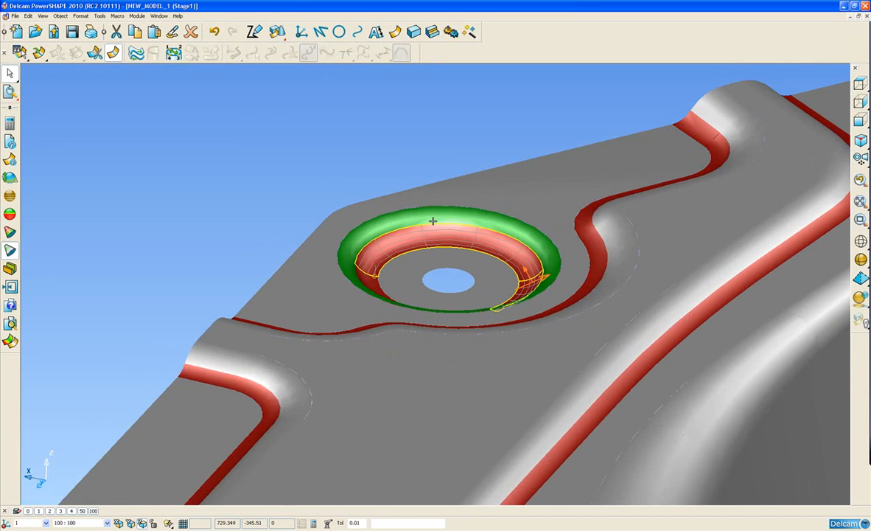
scroll(433, 222, up, 1)
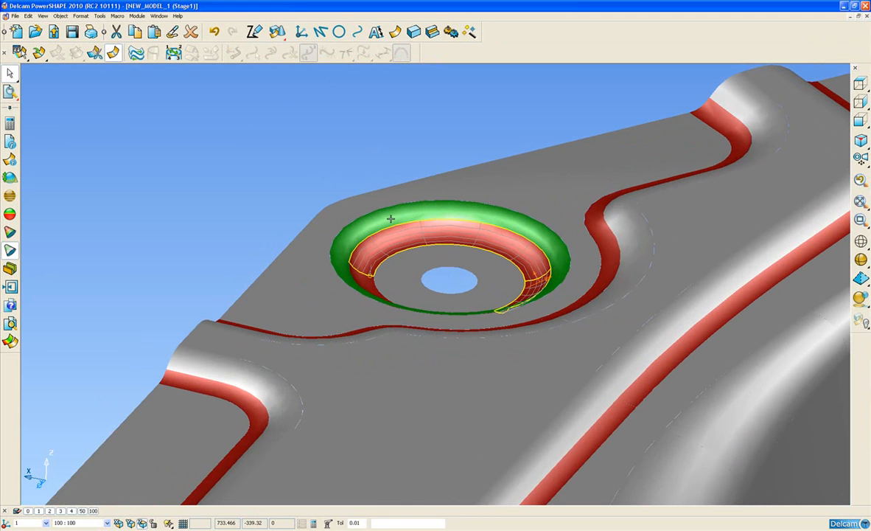
Change the cutter tip radius used for minimum radius shading in the surface analysis options
click(391, 218)
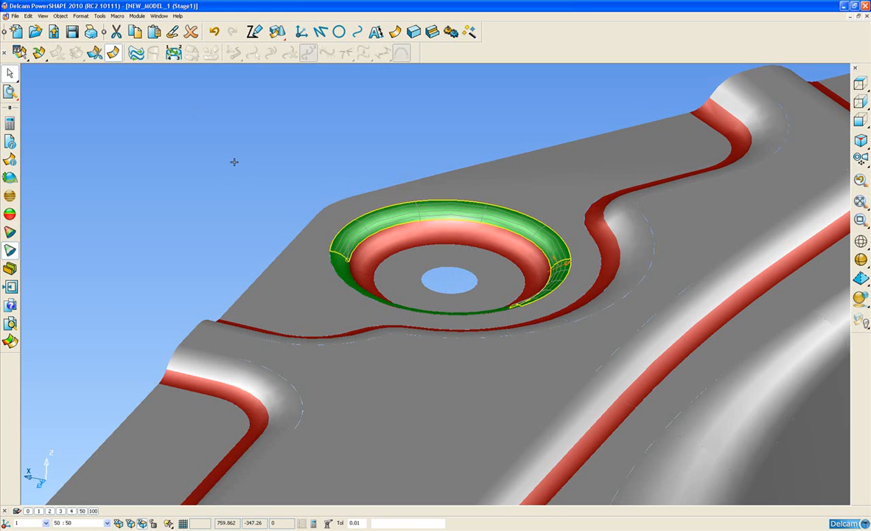
click(100, 16)
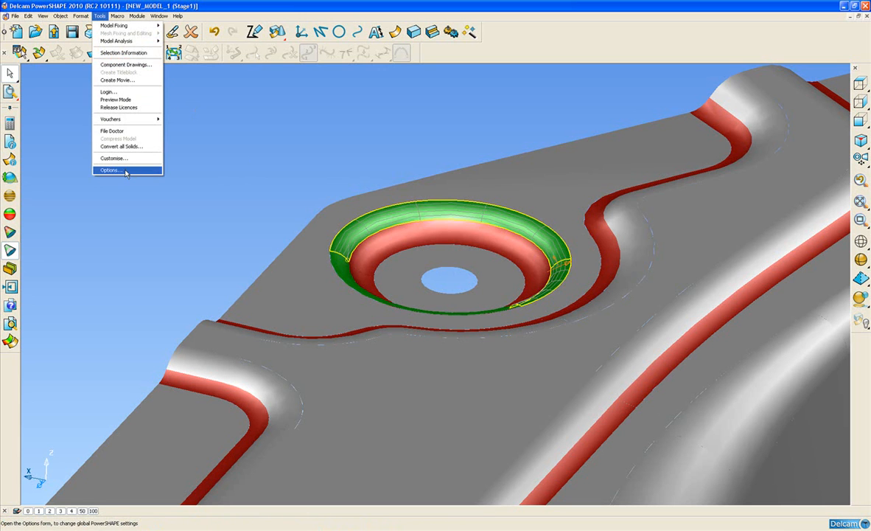
key(Return)
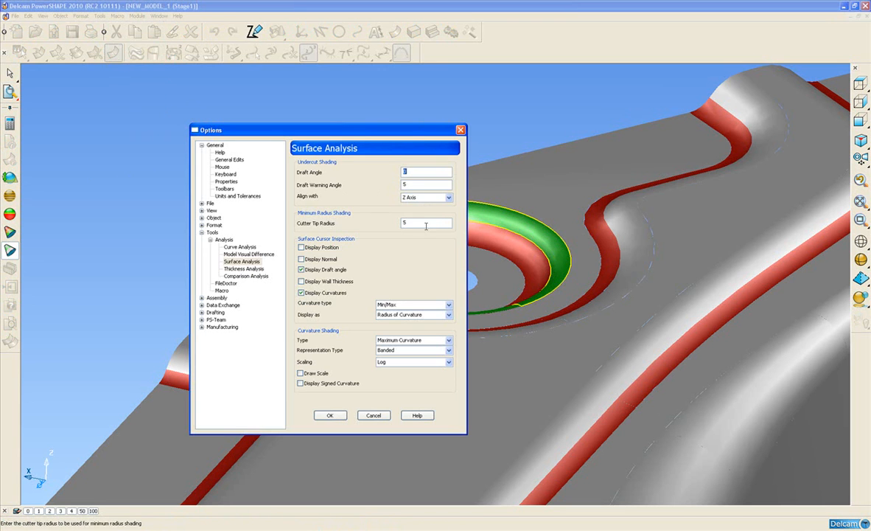
double_click(418, 222)
click(330, 415)
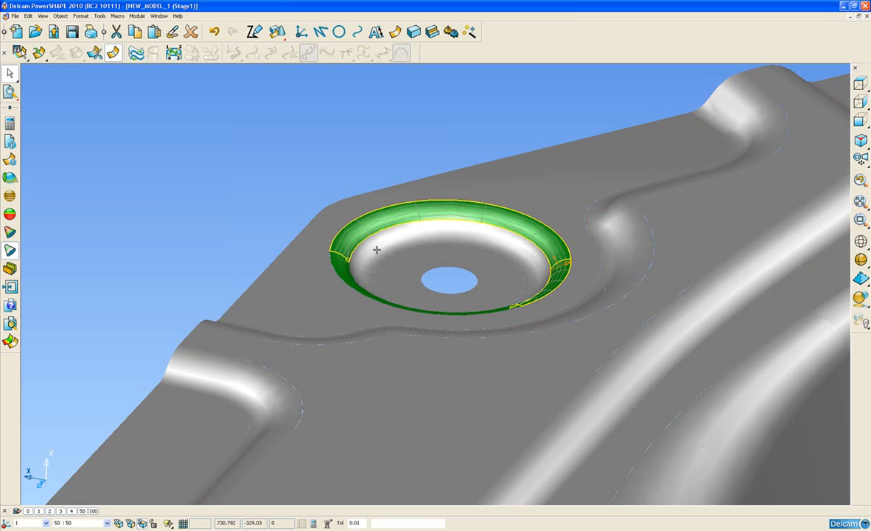
click(286, 191)
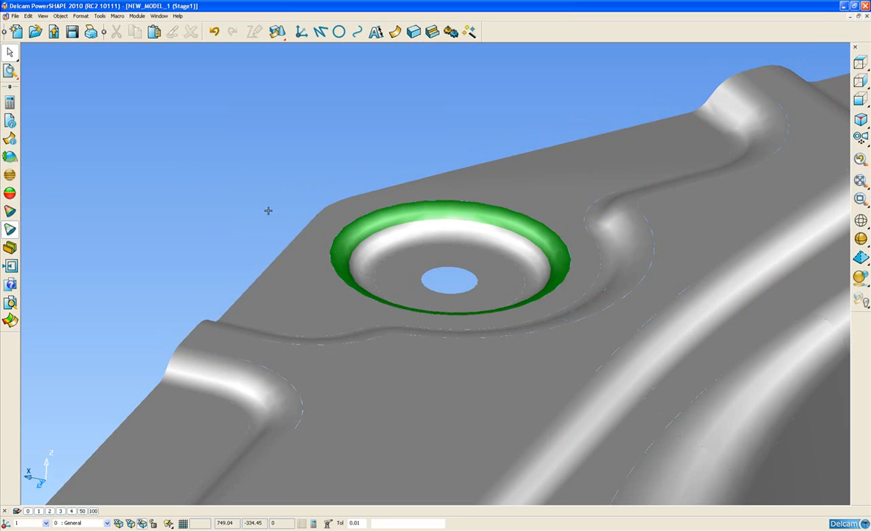
Inspect the draft angle and radii on the round recess's outer fillet, and delete the fillet's surfaces
scroll(336, 200, up, 3)
click(336, 200)
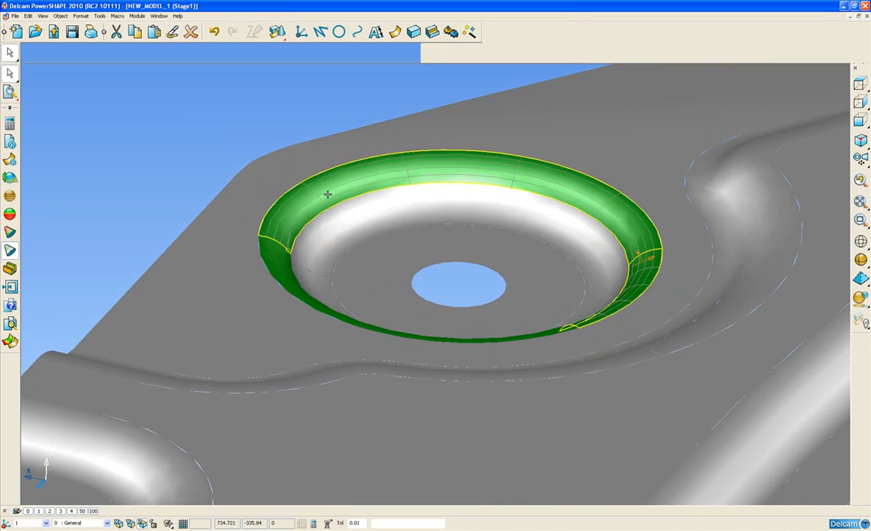
click(10, 250)
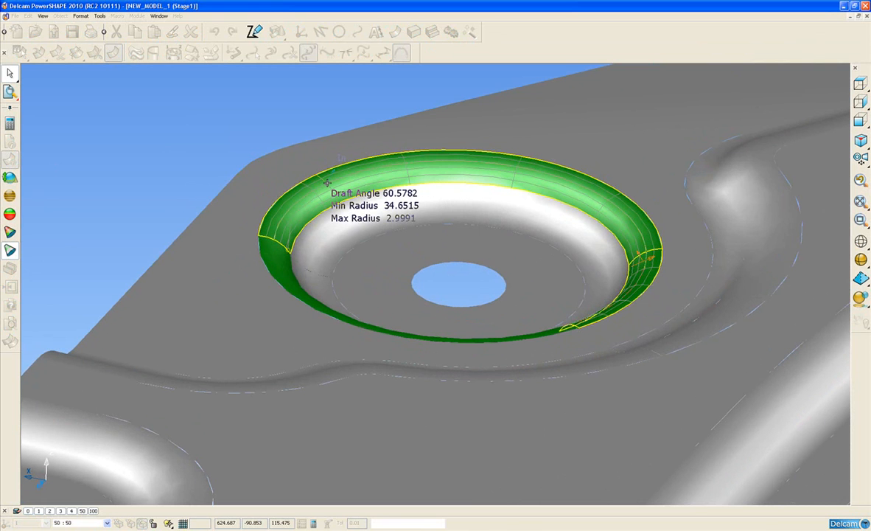
key(Escape)
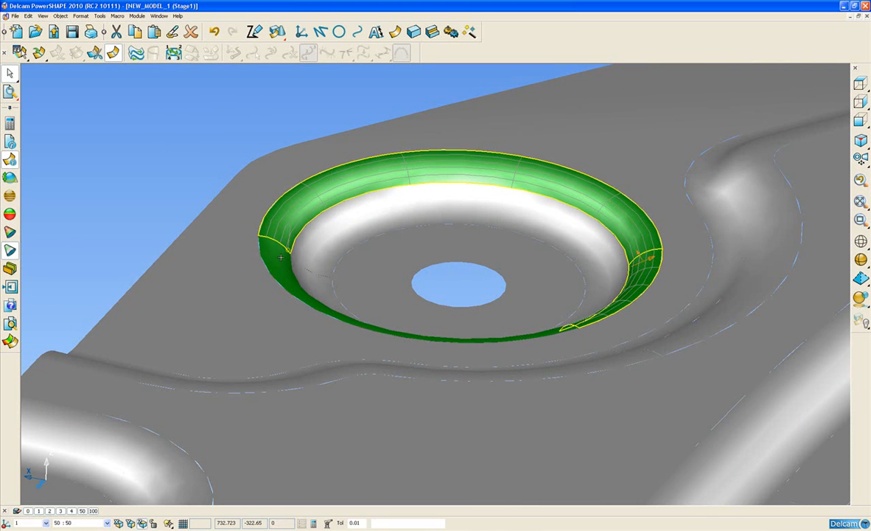
click(9, 142)
key(Delete)
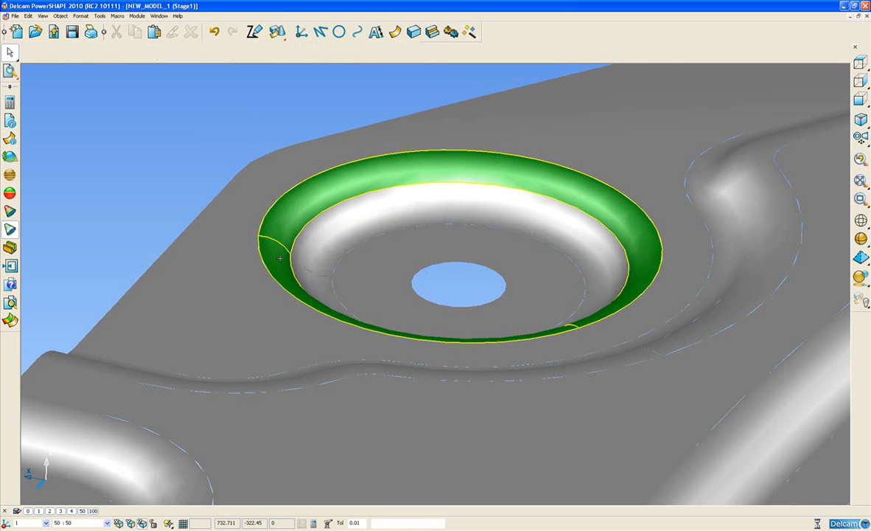
Create a trimmed convex fillet of radius 3.5 between the flat surface around the recess and the recess's inner fillet surfaces
click(242, 203)
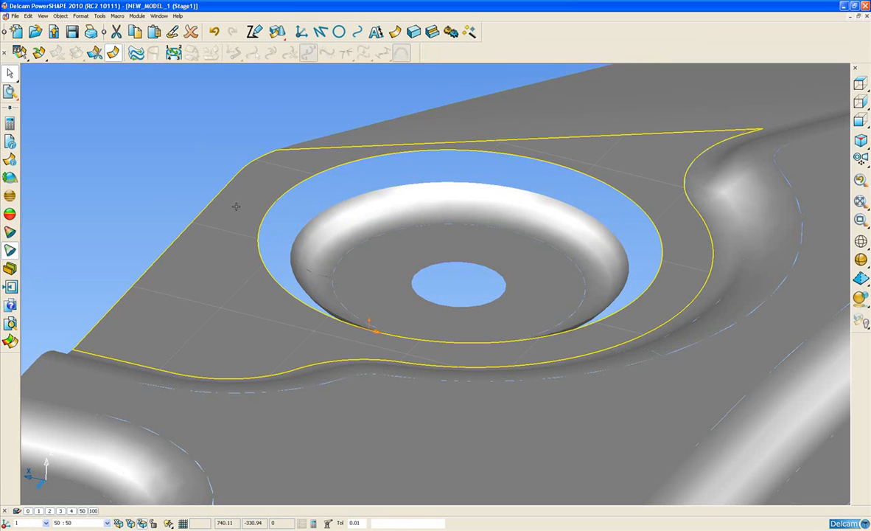
click(395, 32)
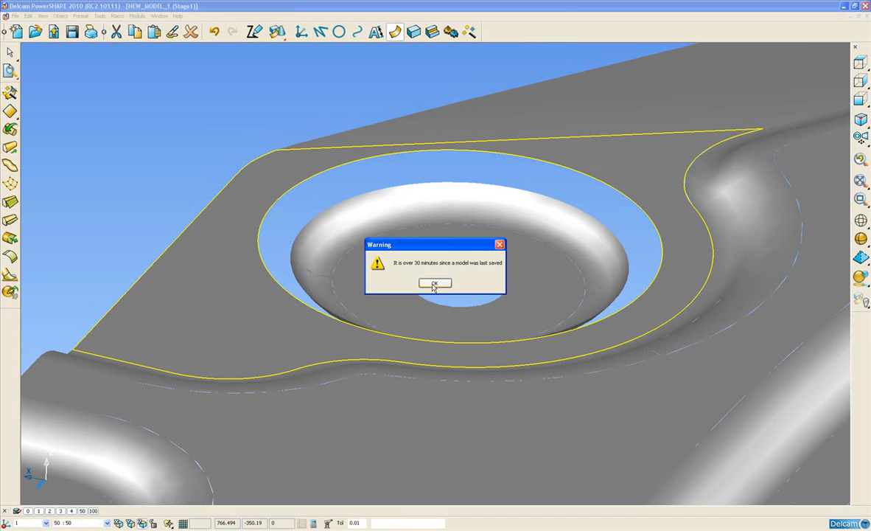
click(433, 284)
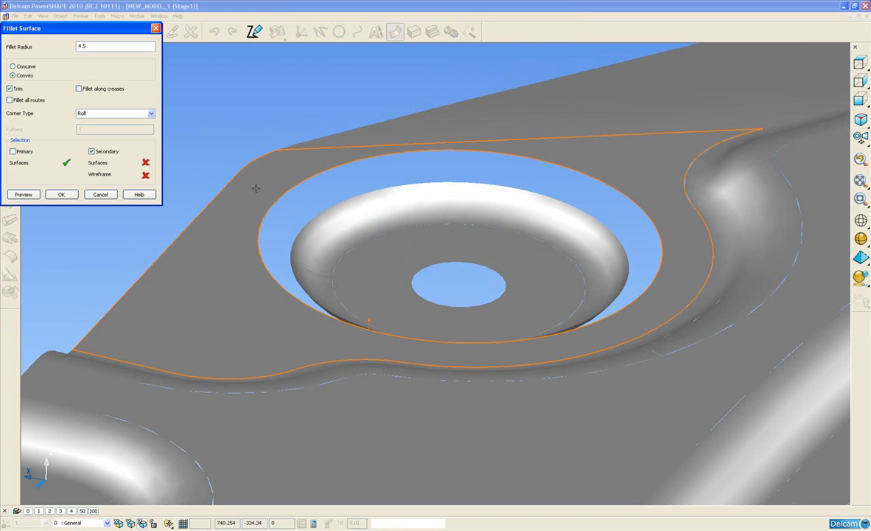
click(330, 229)
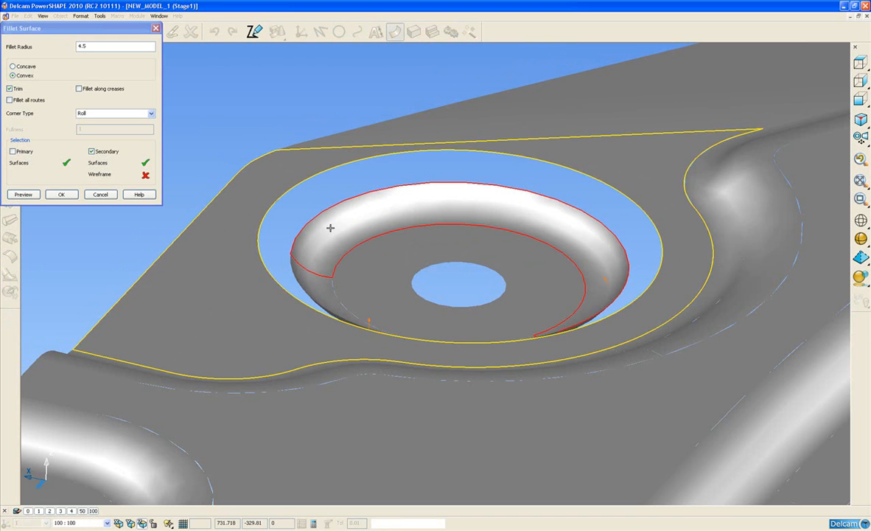
shift+click(319, 284)
key(q)
middle_drag(356, 286, 353, 303)
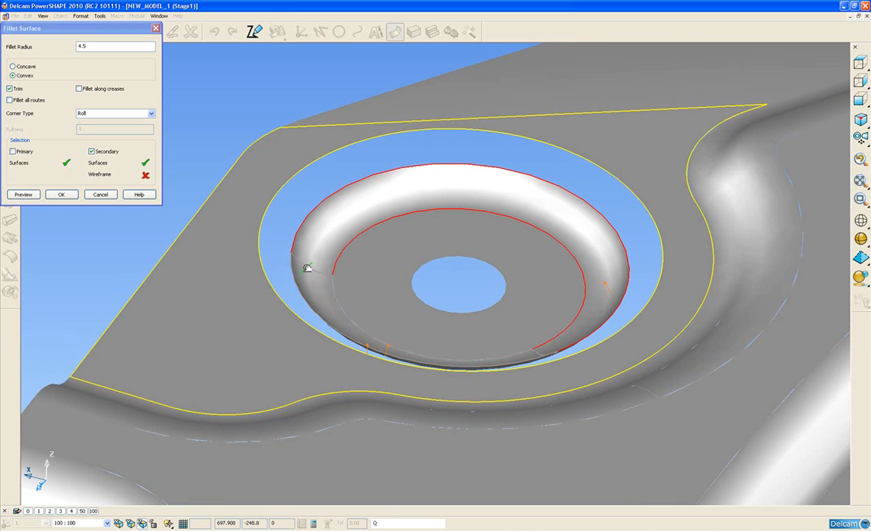
drag(87, 45, 74, 46)
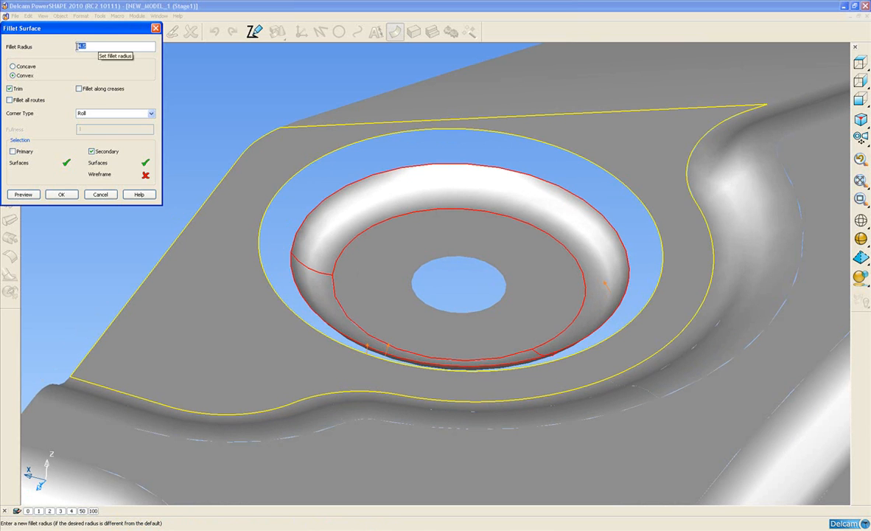
text(3.)
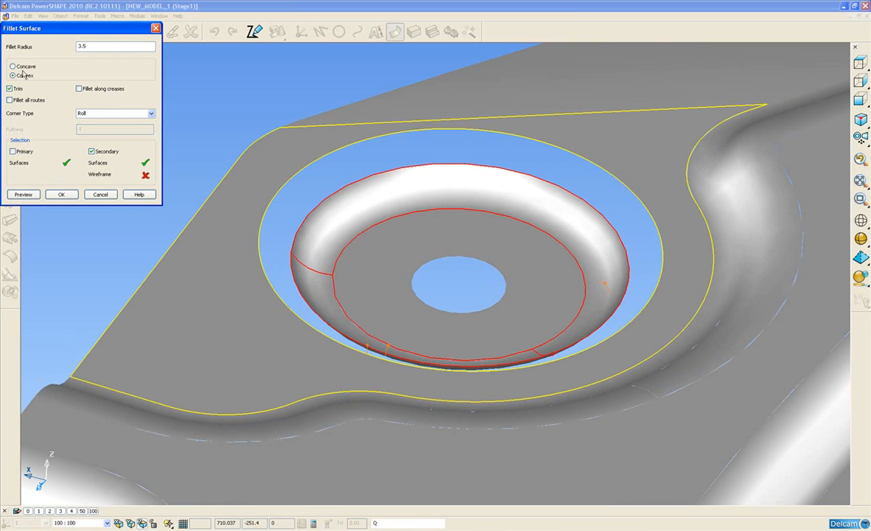
click(23, 194)
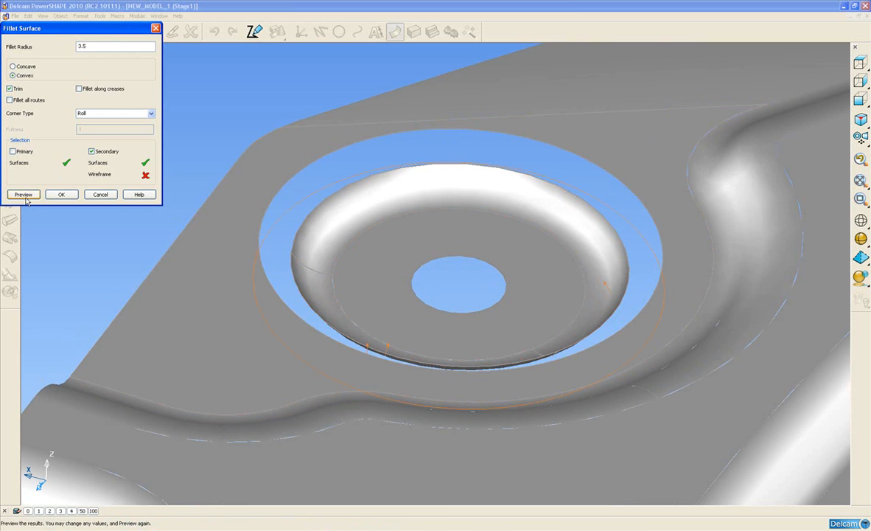
click(53, 194)
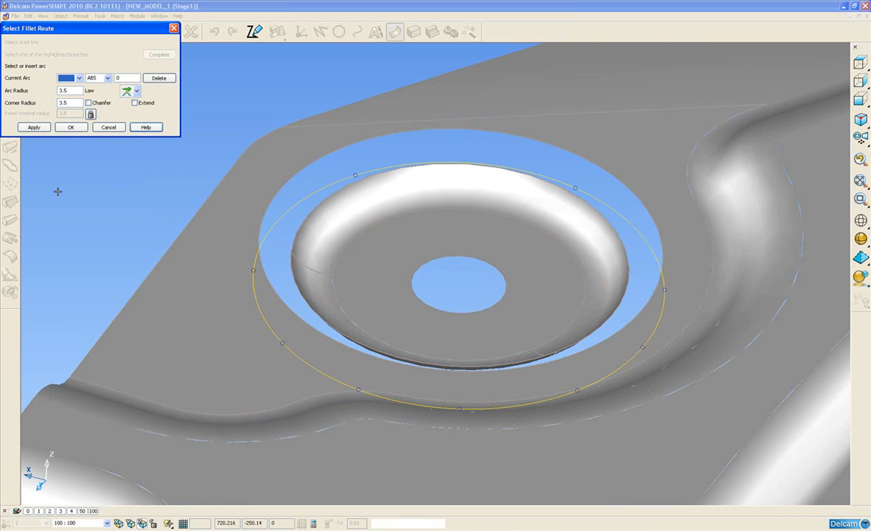
click(45, 126)
middle_drag(531, 316, 258, 175)
click(230, 144)
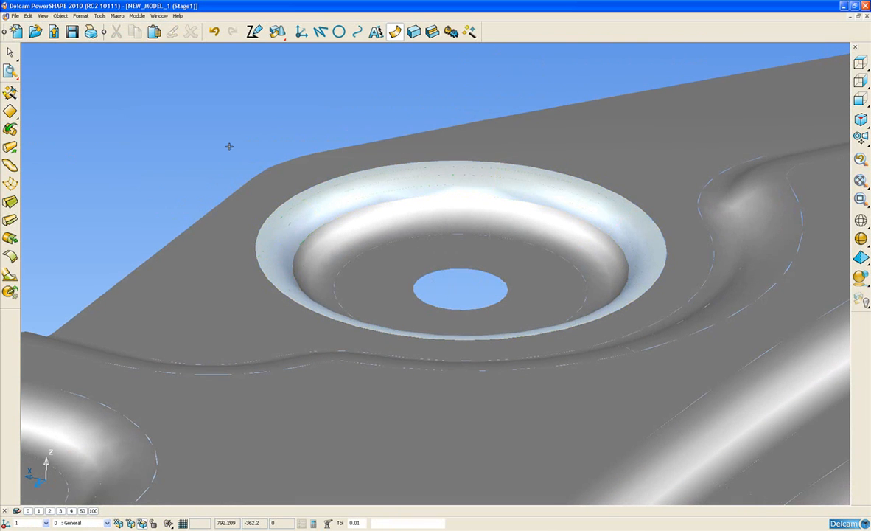
Copy the style, level, transparency and material of the surrounding flat surface to the recess's new outer fillet
click(231, 203)
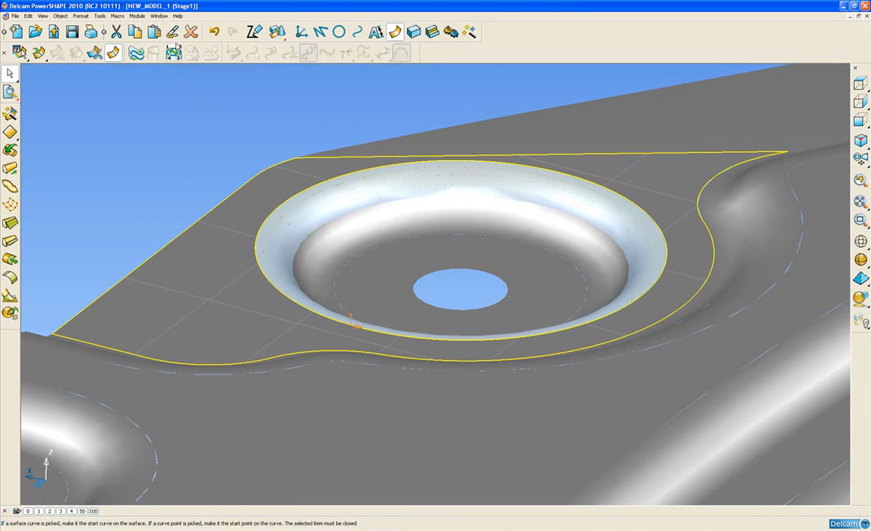
click(311, 205)
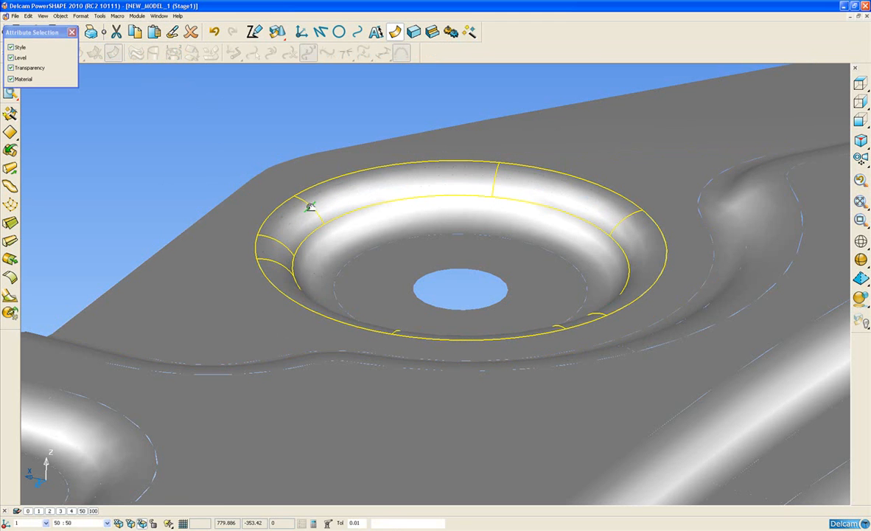
click(72, 33)
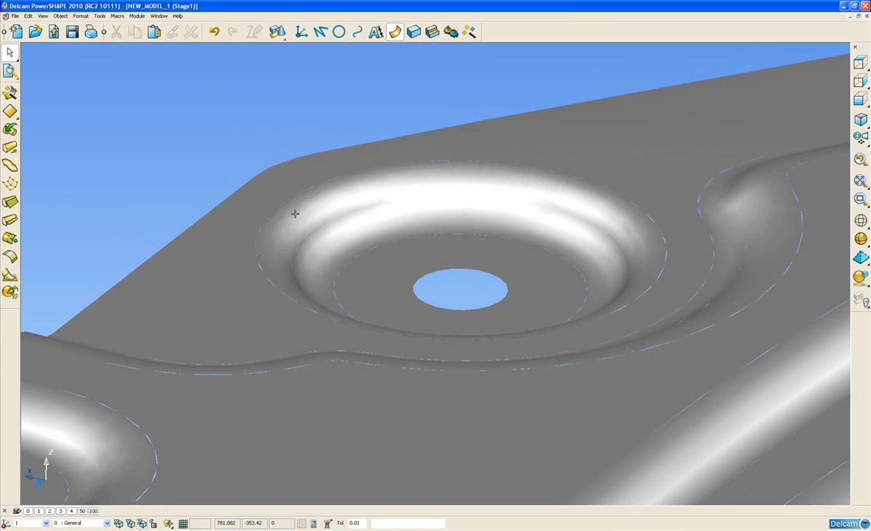
Examine the minimum radius shading across the whole part and around its holes and recesses
scroll(295, 207, down, 5)
middle_drag(295, 253, 323, 185)
scroll(349, 231, up, 2)
scroll(350, 232, down, 3)
middle_drag(349, 231, 451, 237)
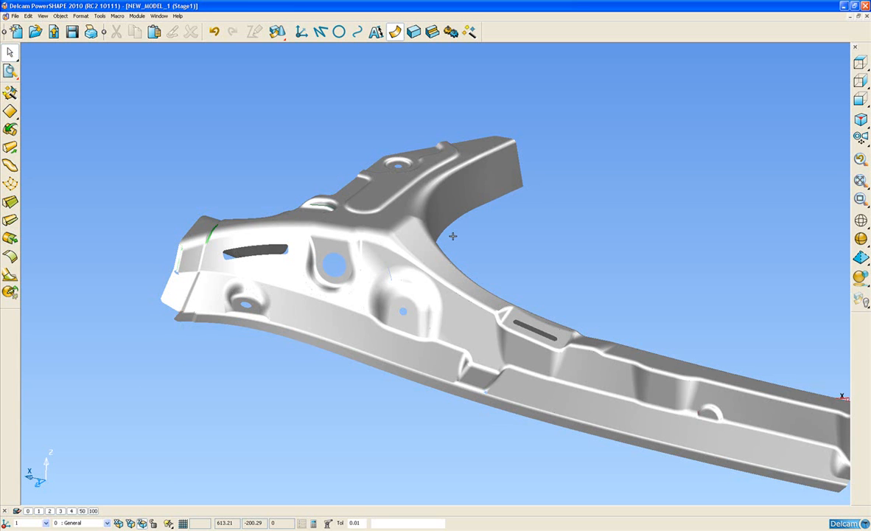
middle_drag(452, 236, 375, 342)
scroll(377, 262, up, 5)
scroll(377, 262, down, 4)
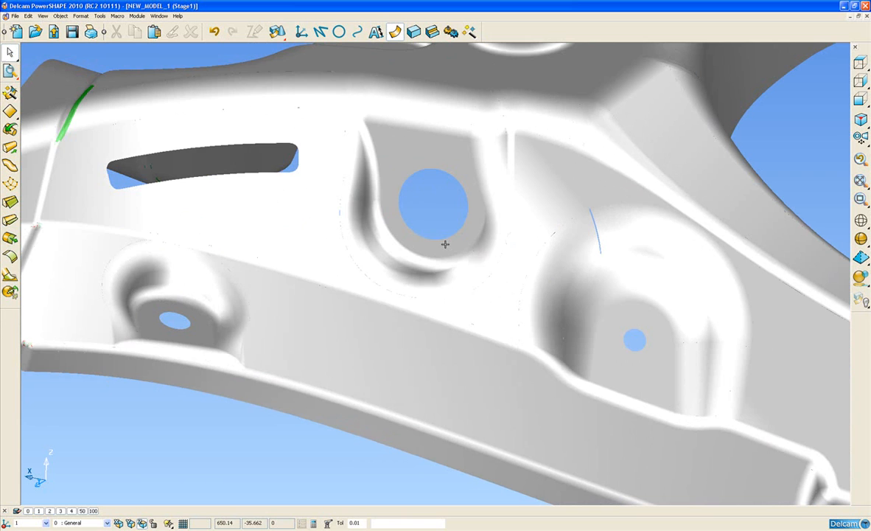
Edit the trim boundaries of the U-shaped pocket's flat floor surface and delete its circular hole boundary, leaving the pcurves
click(406, 152)
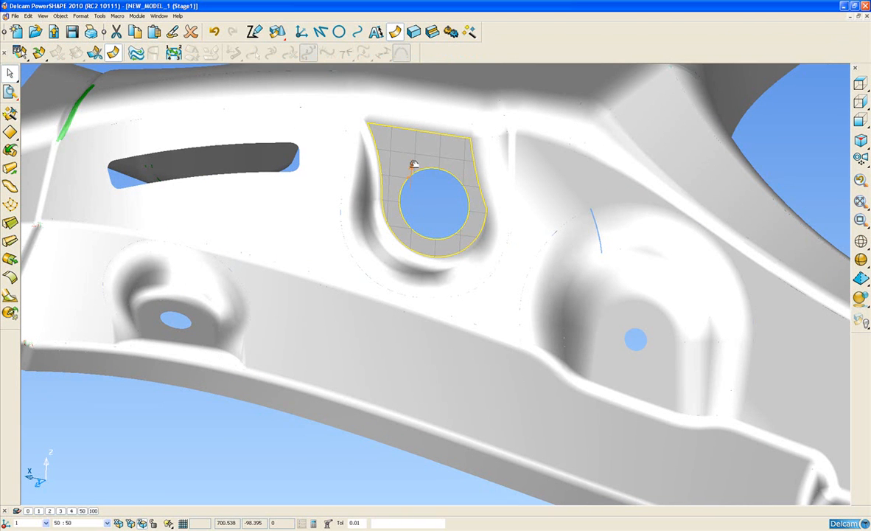
right_click(405, 153)
click(440, 331)
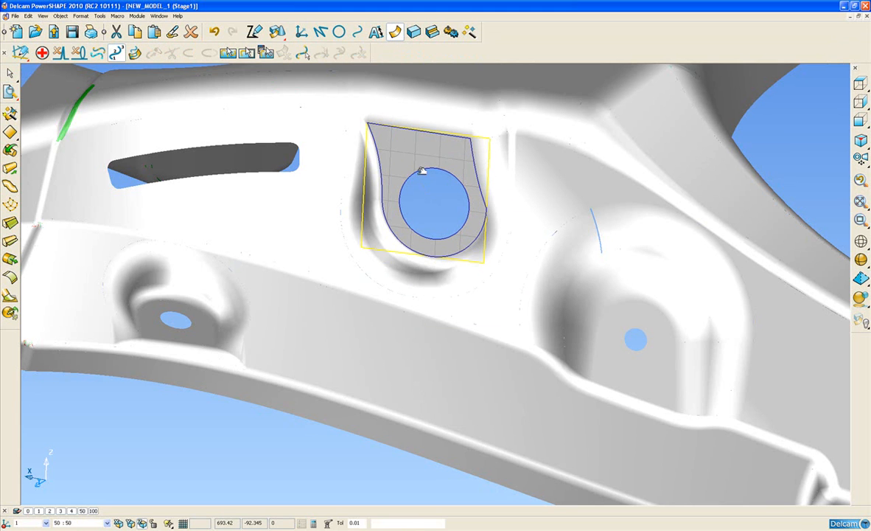
click(390, 159)
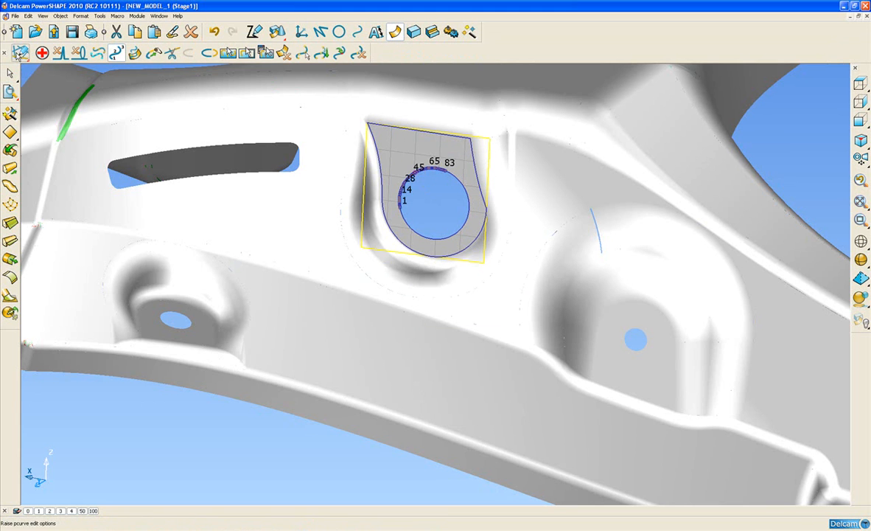
click(20, 54)
click(400, 190)
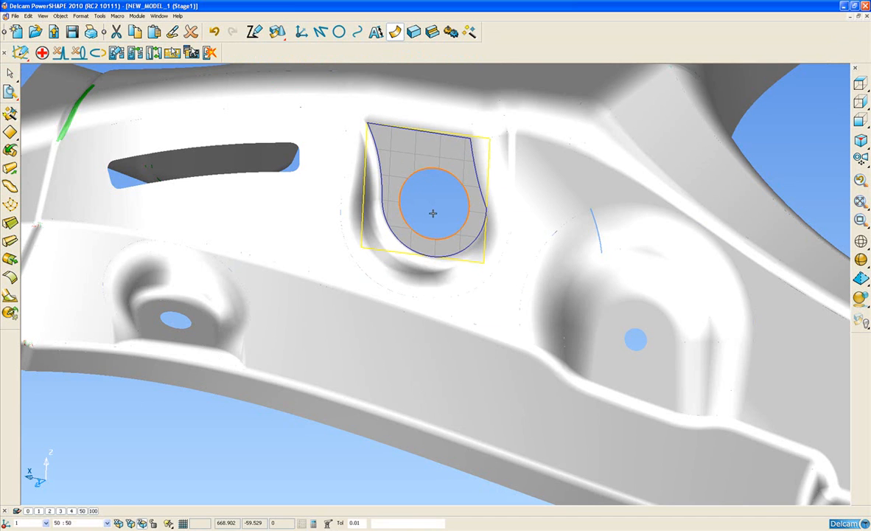
click(210, 53)
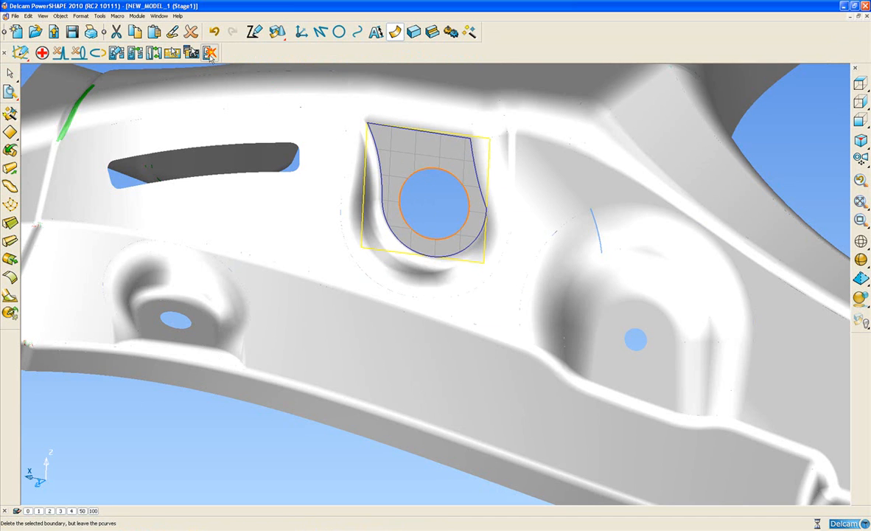
Delete the circular hole boundaries from the floor surfaces of the large domed pocket and the small arched recess
click(621, 351)
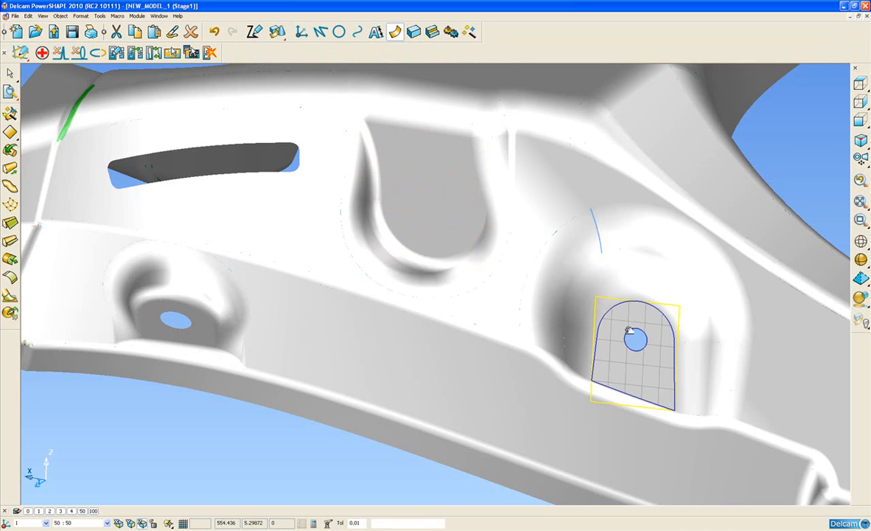
click(192, 49)
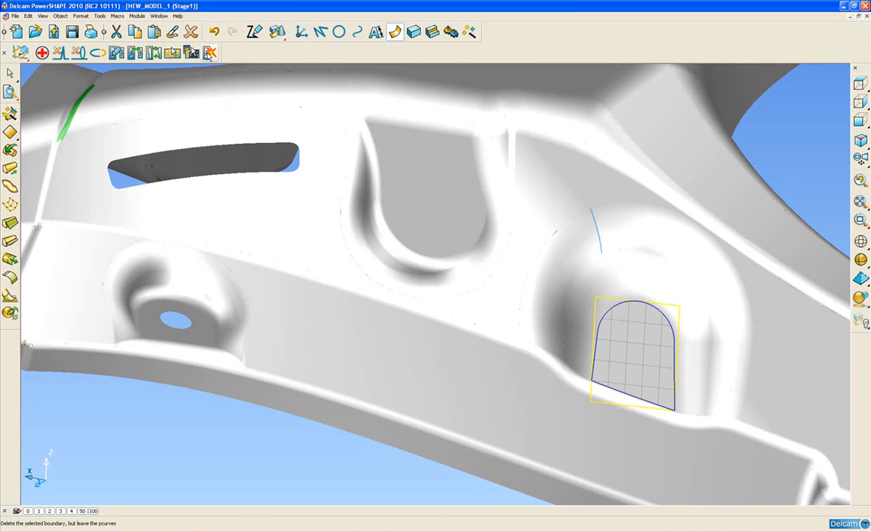
scroll(286, 344, up, 5)
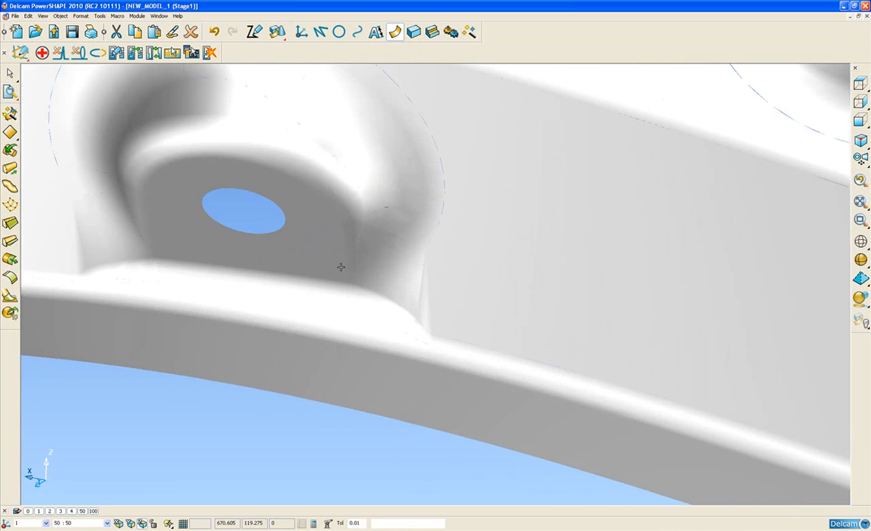
click(274, 246)
click(251, 207)
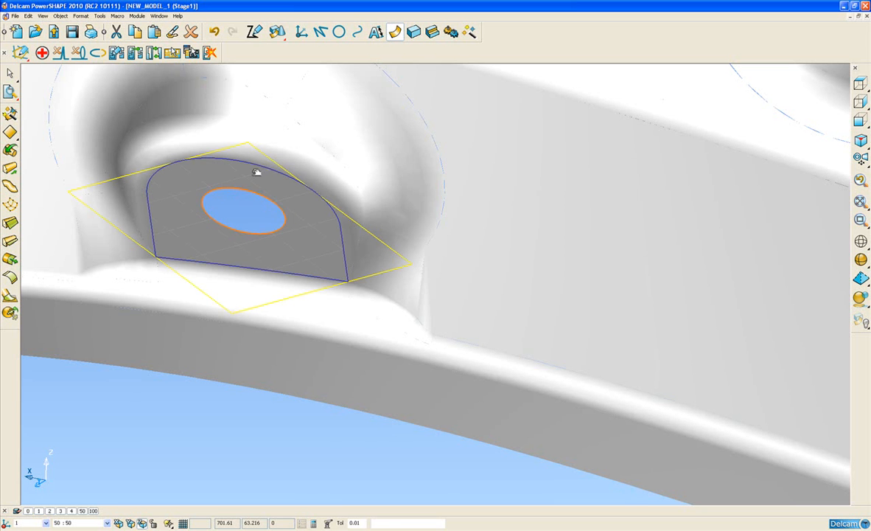
click(192, 49)
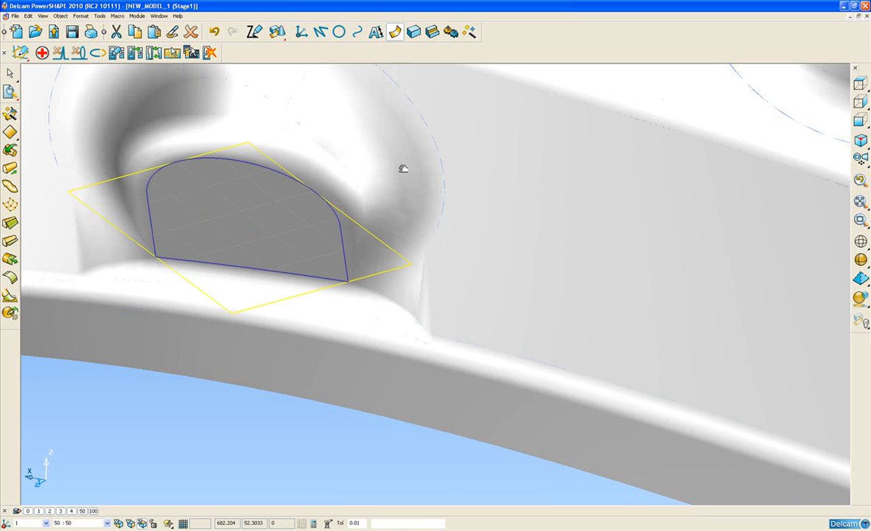
Delete the central hole boundary from the round recess's floor surface and finish editing the trim boundaries
scroll(402, 167, down, 5)
middle_drag(499, 206, 492, 334)
scroll(493, 334, up, 5)
click(638, 273)
click(663, 270)
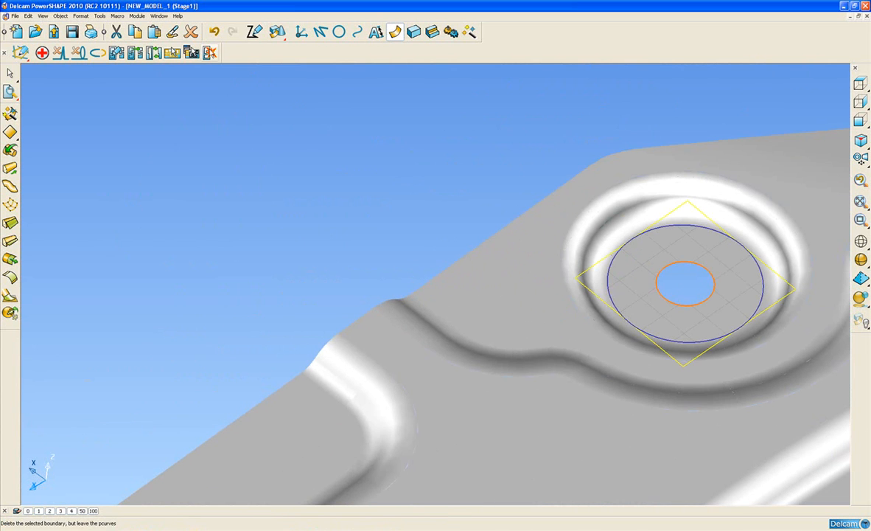
click(191, 52)
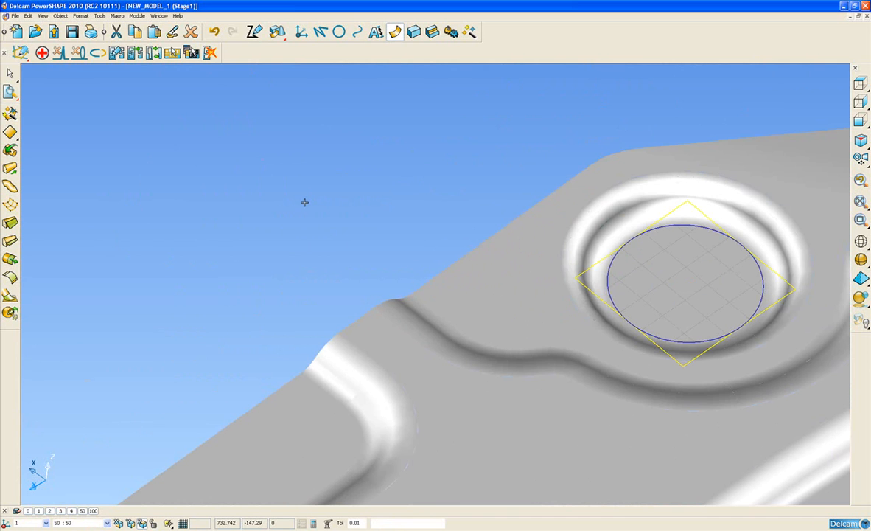
click(317, 218)
Select all the part's surfaces and convert them to a solid, choosing to fix the faults in it
scroll(336, 236, down, 5)
scroll(335, 273, down, 3)
middle_drag(336, 274, 408, 321)
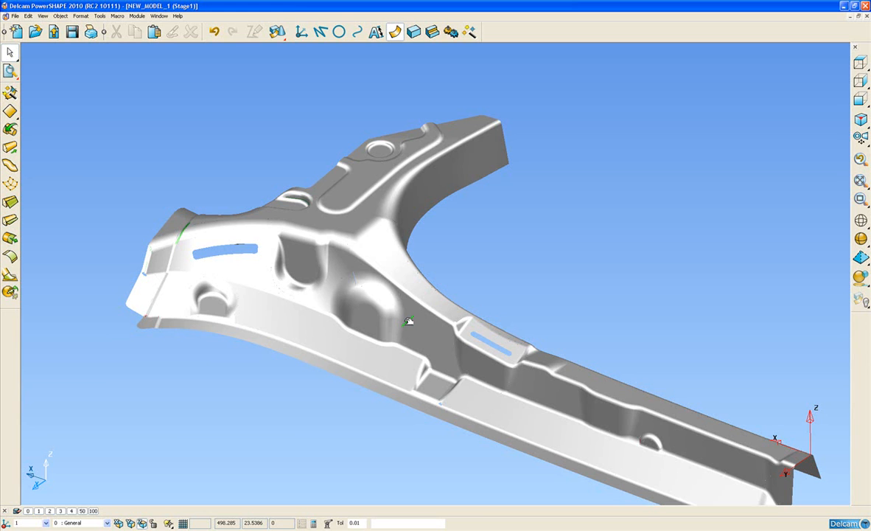
shift+middle_drag(408, 312, 372, 246)
scroll(371, 246, down, 2)
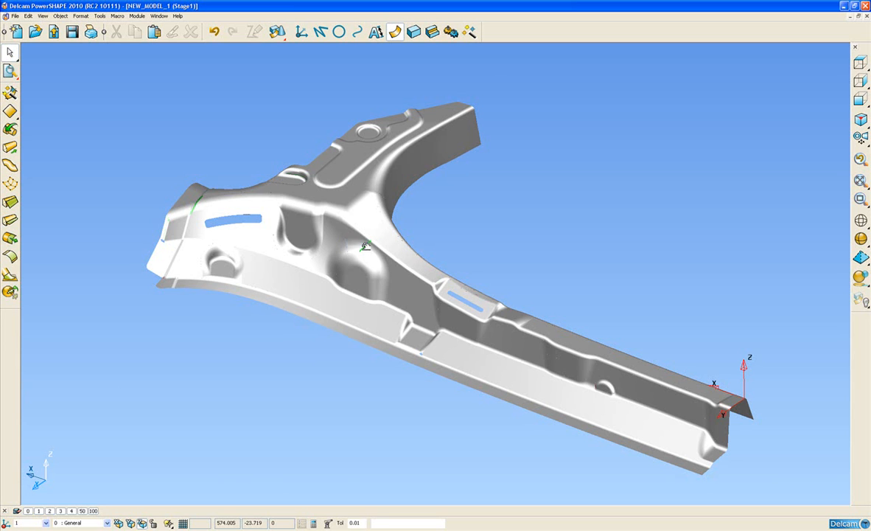
mouse_move(9, 52)
click(46, 52)
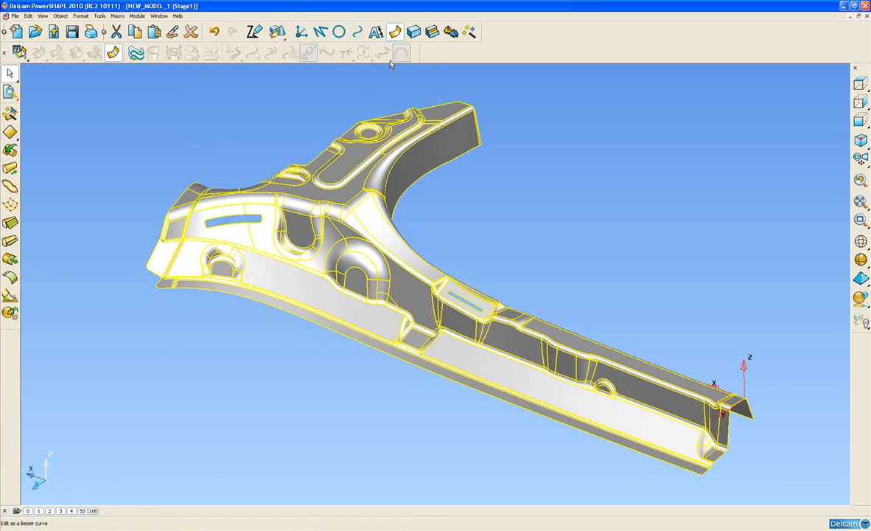
click(414, 32)
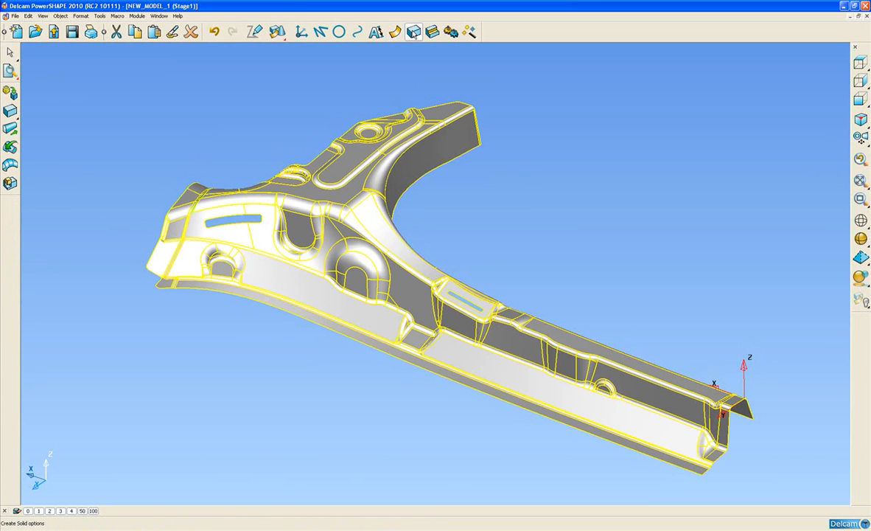
click(10, 92)
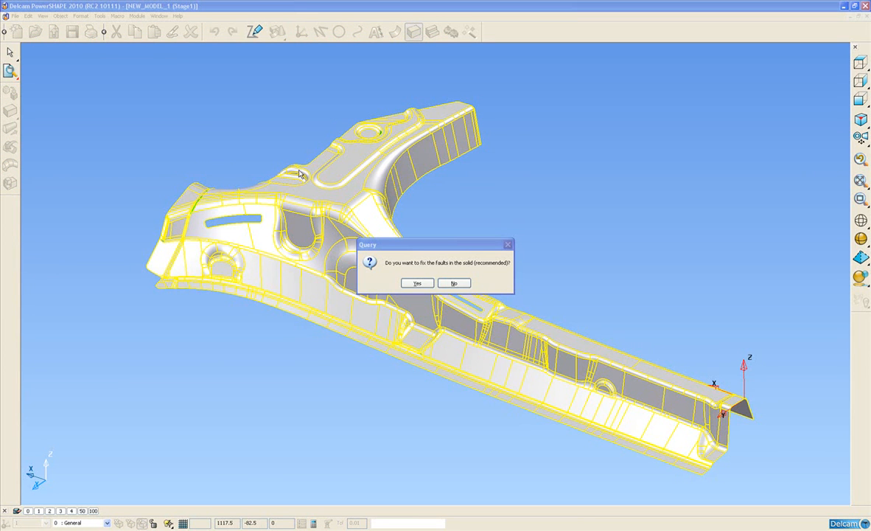
click(417, 285)
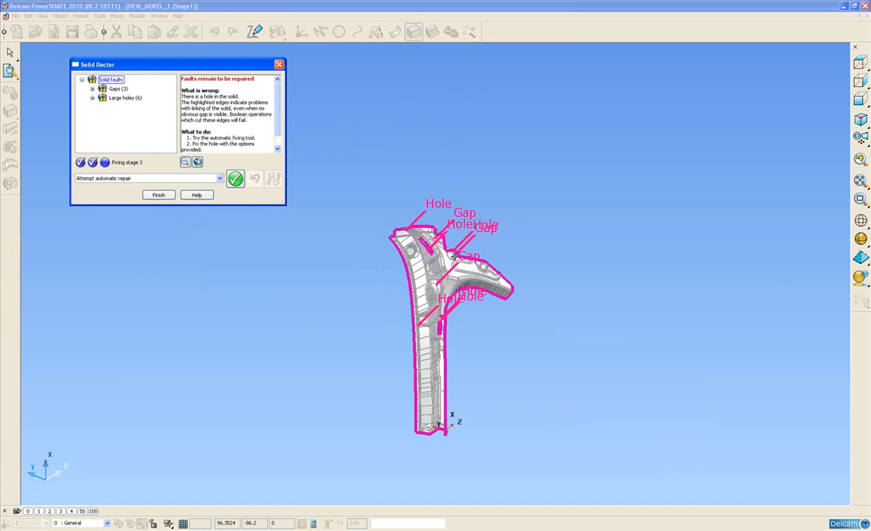
Examine the first listed gap fault in Solid Doctor, for surfaces 6498, ig4307 and ig4413, and its location on the part
click(92, 90)
click(133, 98)
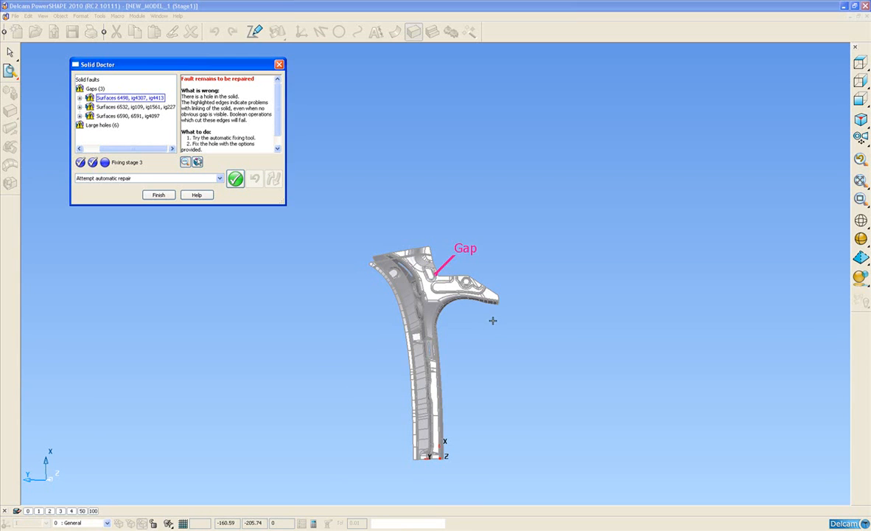
middle_drag(512, 354, 336, 408)
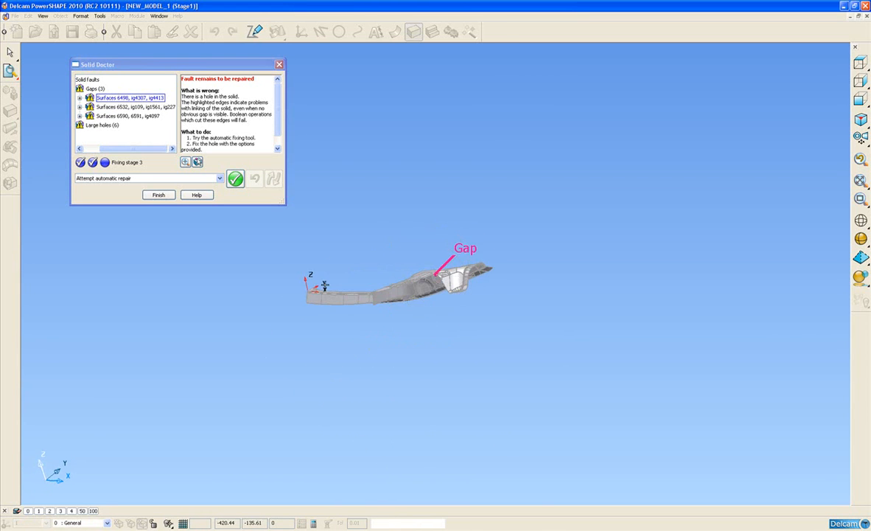
click(186, 162)
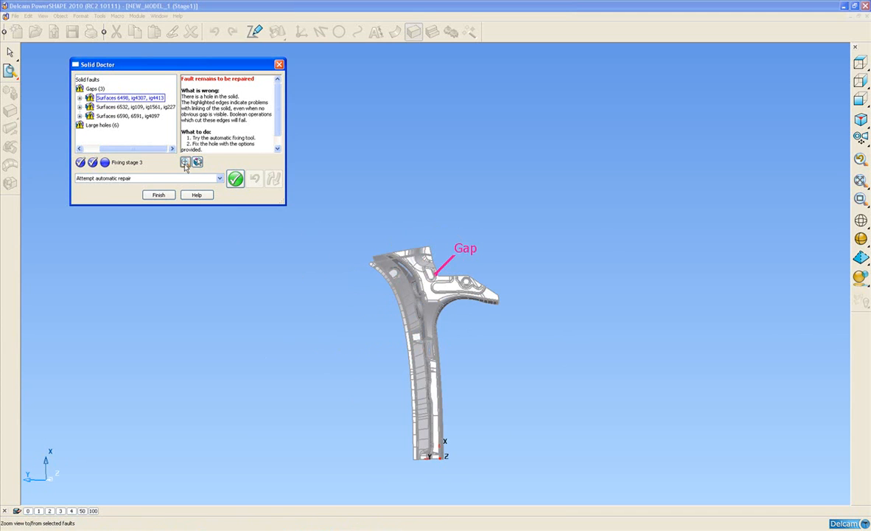
middle_drag(426, 290, 426, 284)
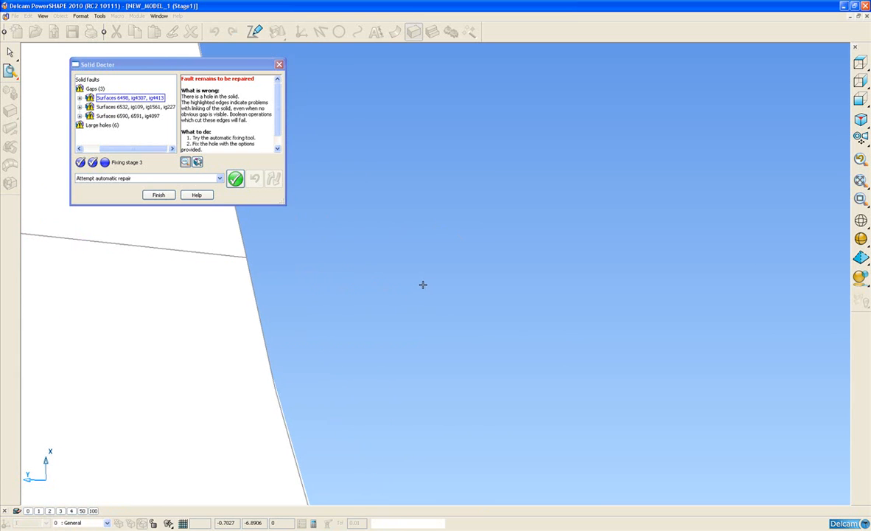
scroll(399, 356, down, 6)
middle_drag(506, 445, 377, 359)
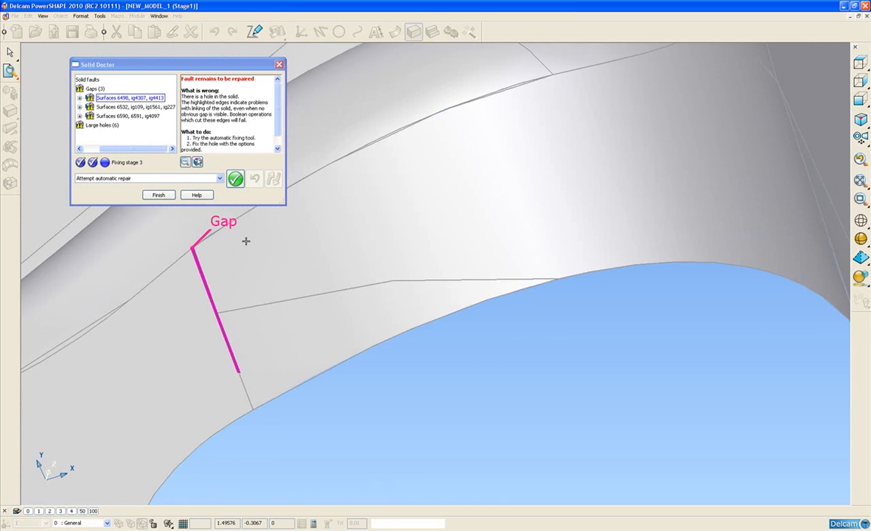
scroll(404, 365, up, 4)
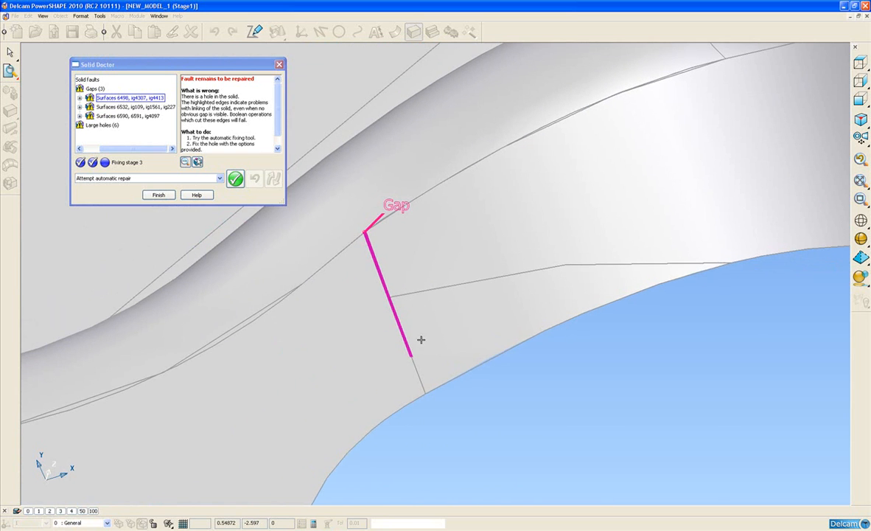
scroll(390, 325, up, 5)
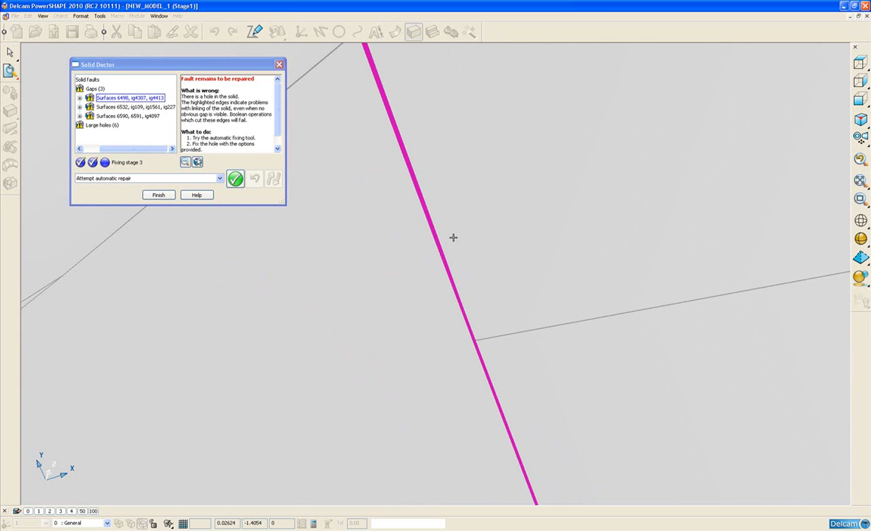
scroll(451, 251, down, 5)
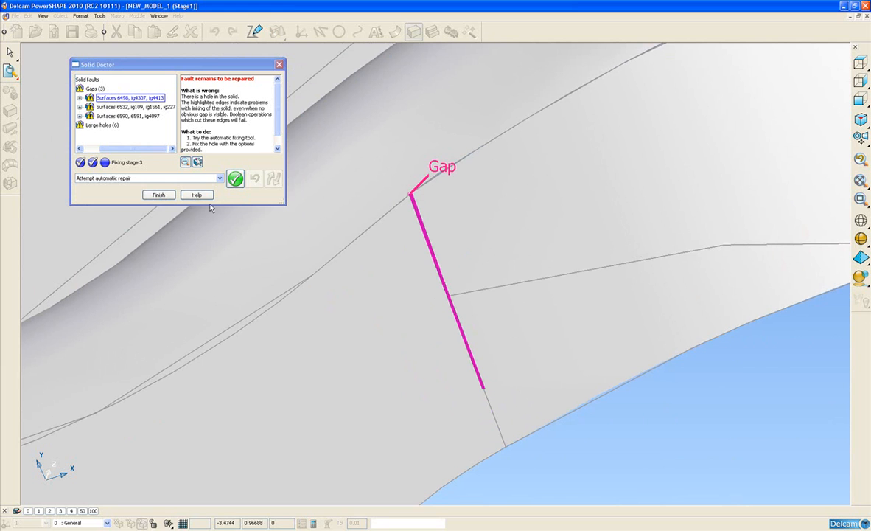
Try automatic repair on the selected gap, and extract the surfaces around it for editing
click(235, 178)
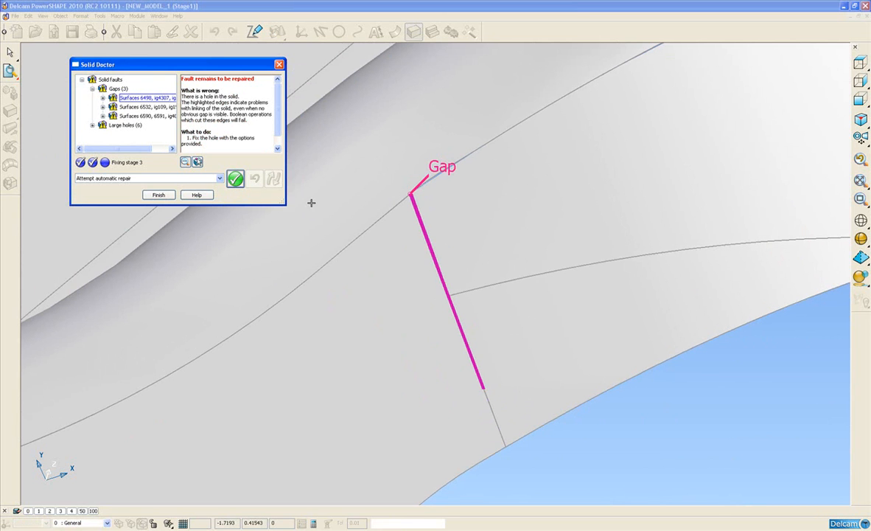
click(218, 178)
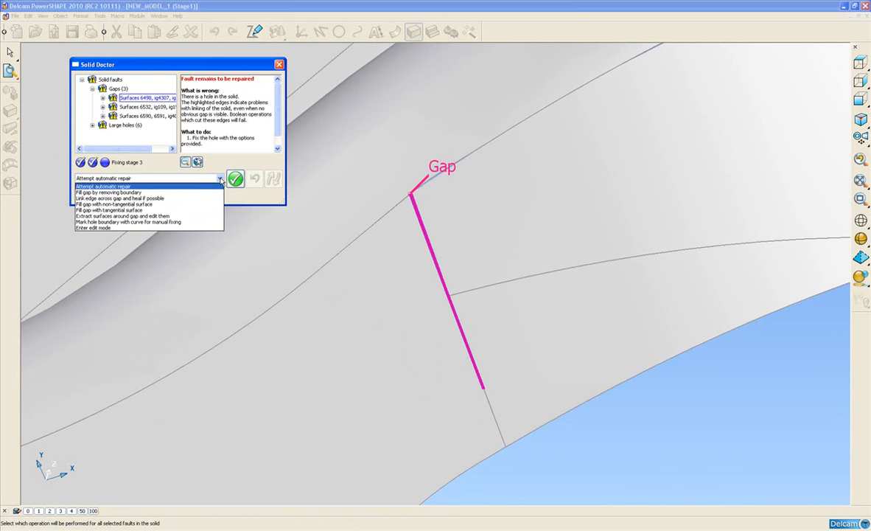
click(140, 216)
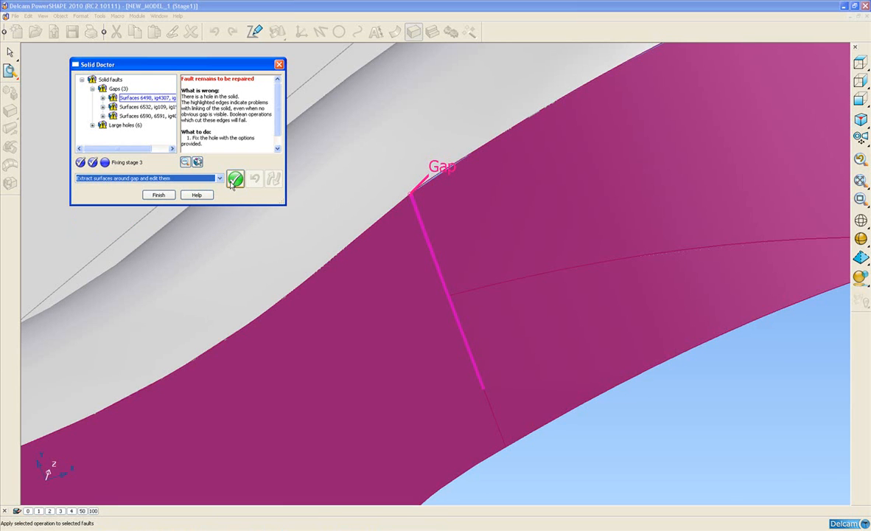
click(235, 179)
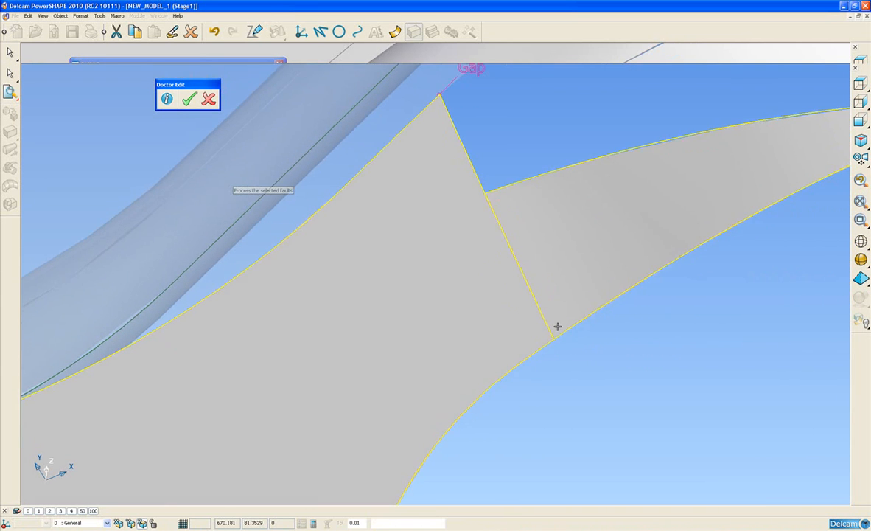
Identify the extracted surfaces meeting at the gap and isolate the large surface on one side of their shared edge
click(525, 315)
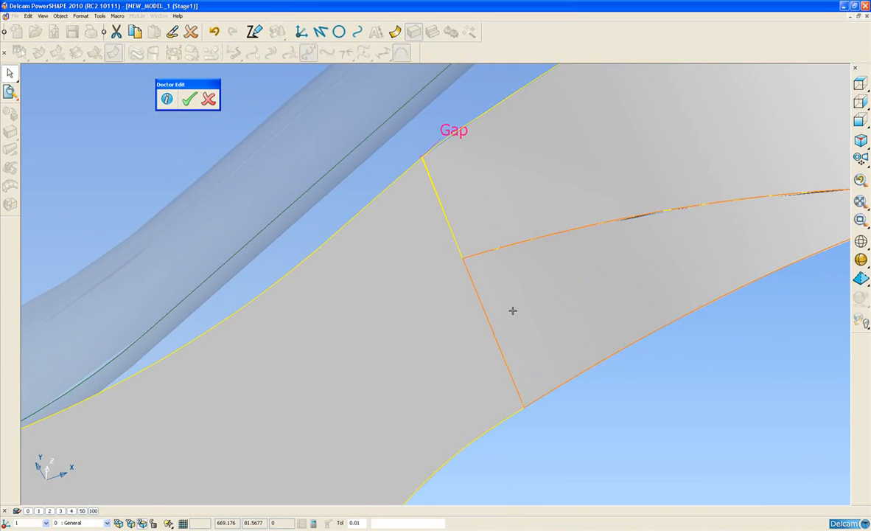
click(456, 324)
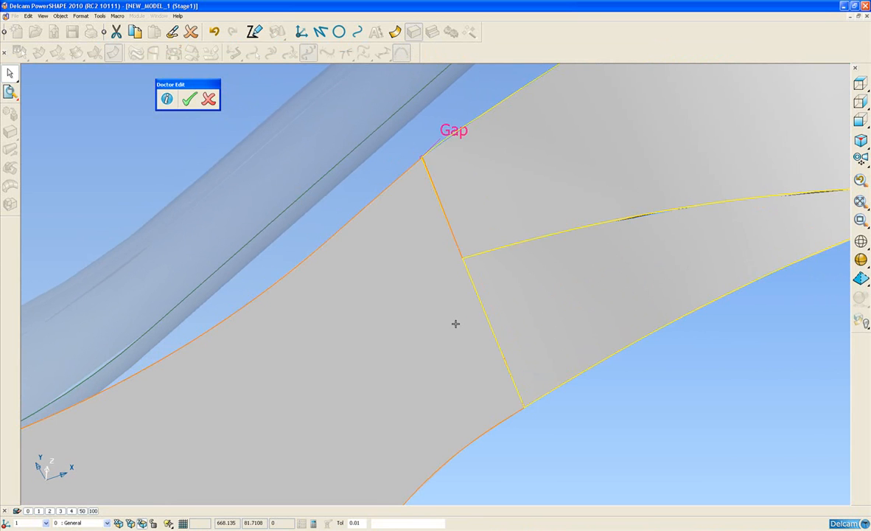
click(567, 440)
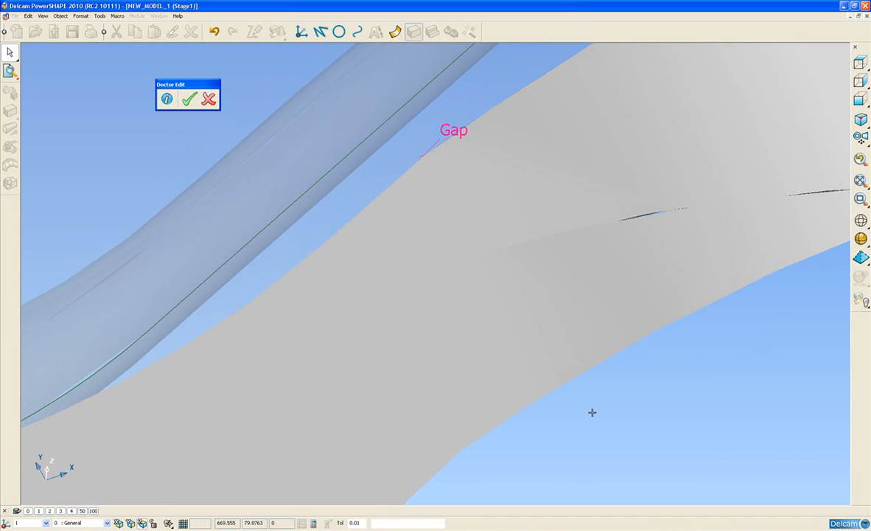
click(451, 335)
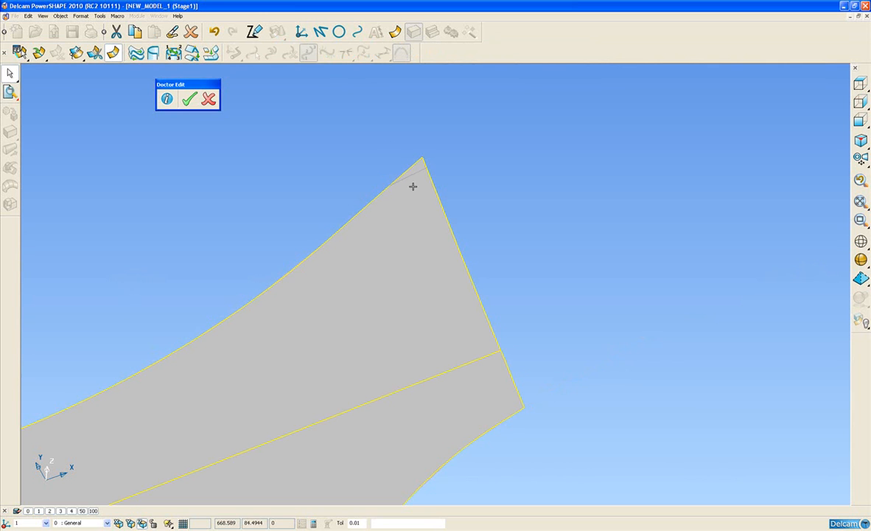
Create a composite curve along the isolated surface's straight end edge and save it
click(357, 33)
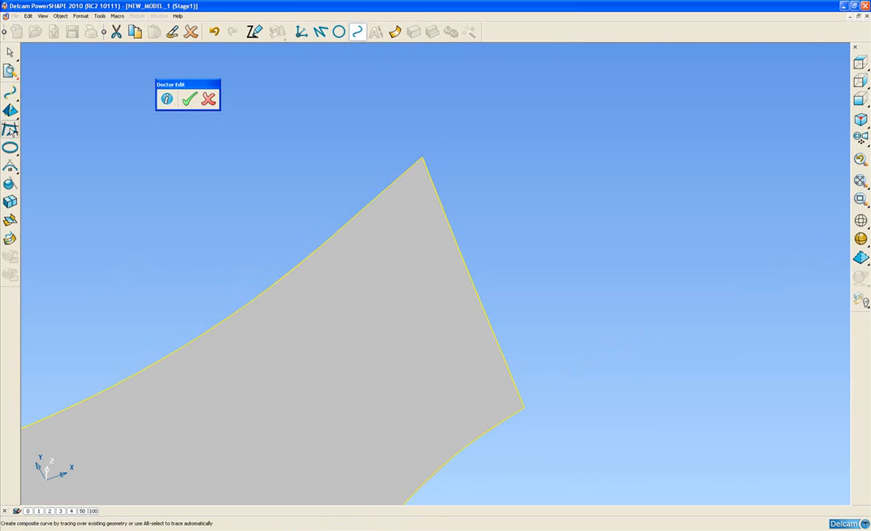
click(10, 130)
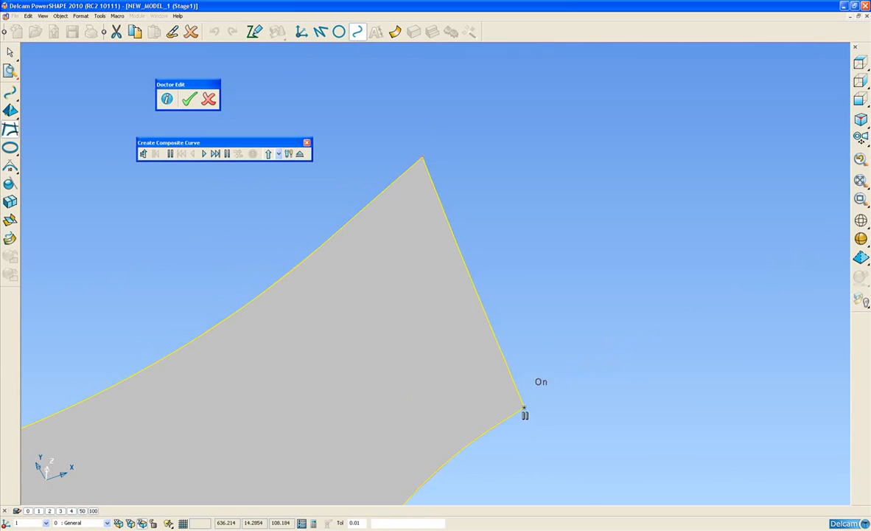
click(516, 387)
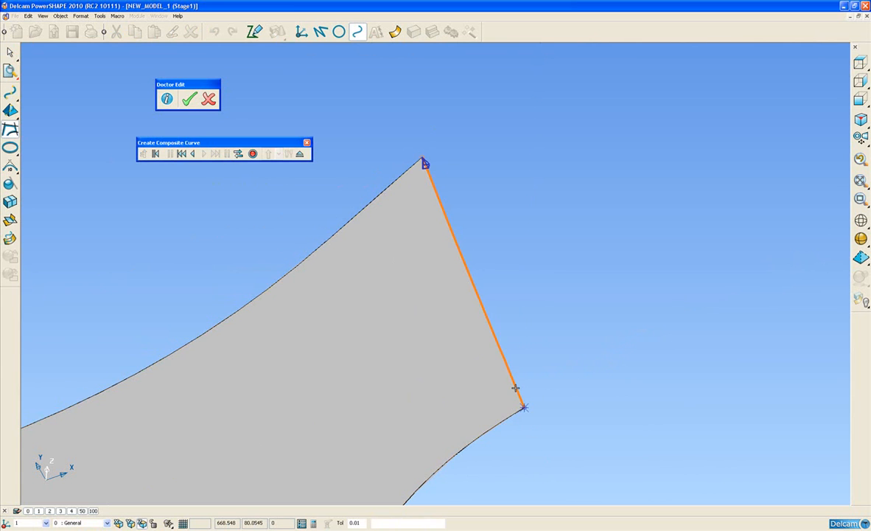
click(253, 154)
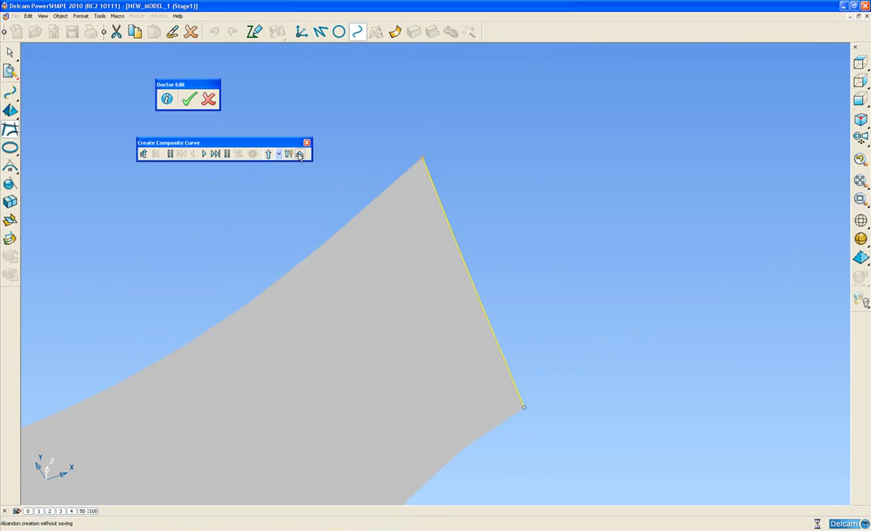
click(299, 154)
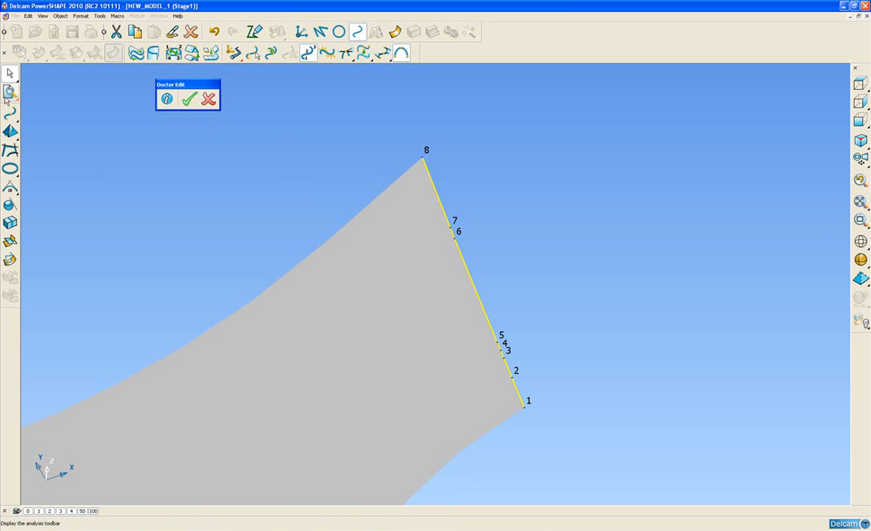
Extend the composite curve slightly beyond both ends of the surface edge using the point limit
click(34, 94)
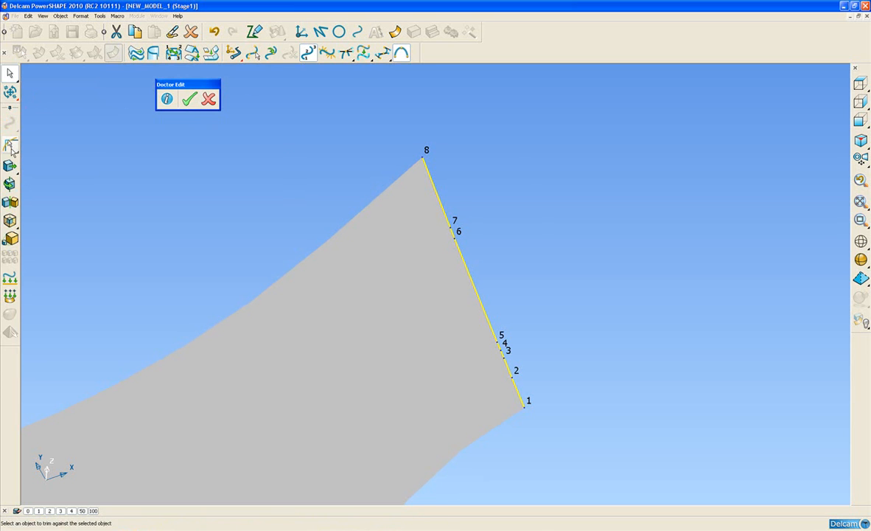
mouse_move(10, 144)
click(48, 145)
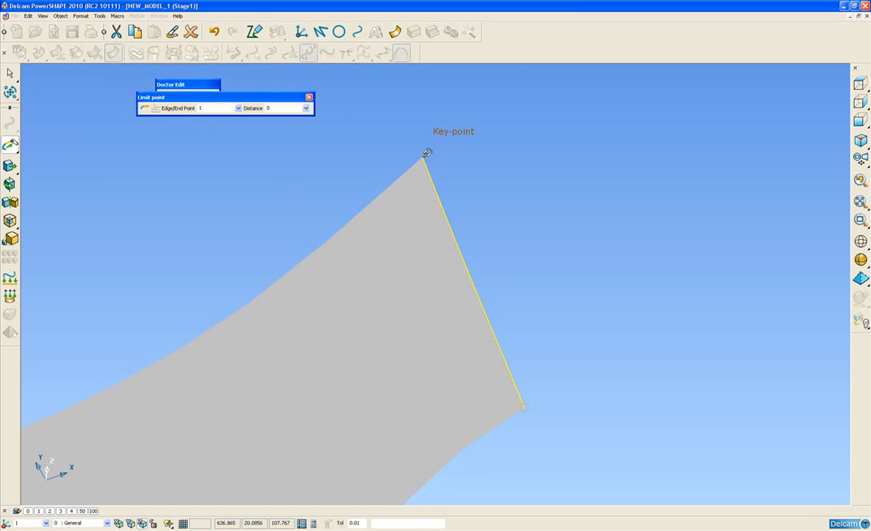
click(427, 153)
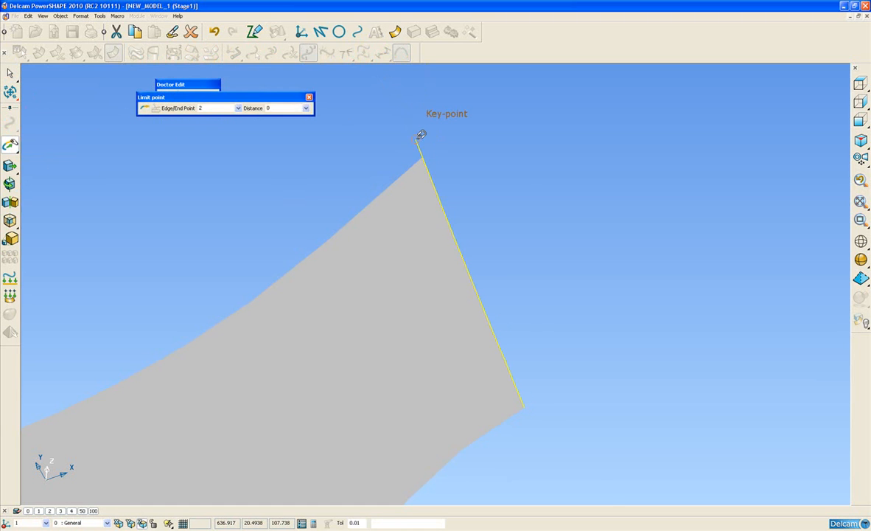
click(528, 404)
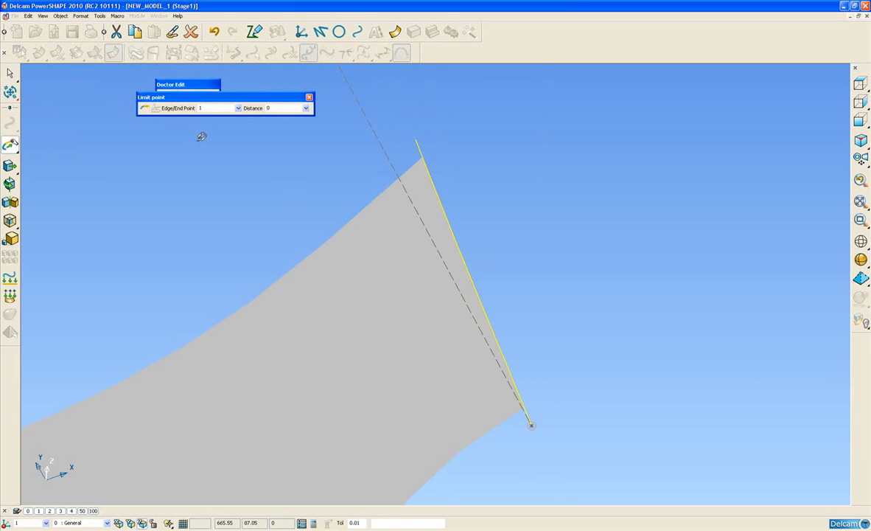
click(309, 97)
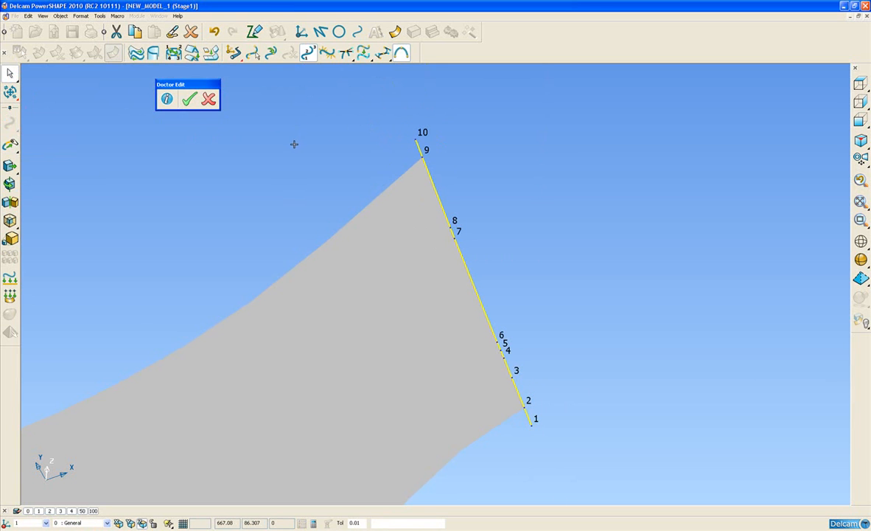
key(Escape)
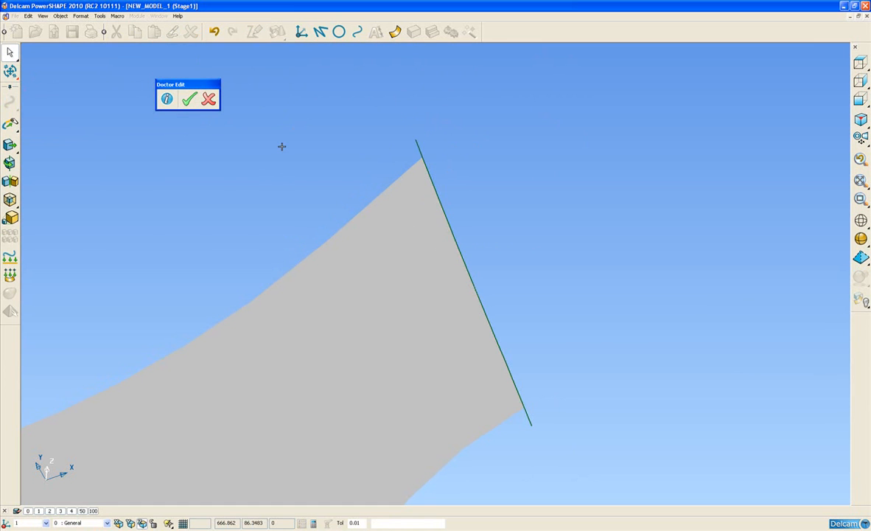
Bring back the hidden surfaces and remove the surface the composite curve was traced from out of view
key(ctrl+l)
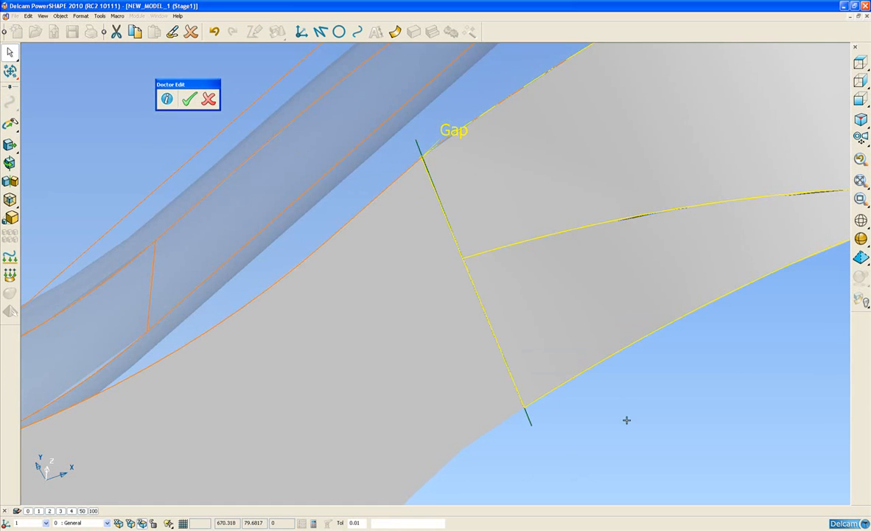
key(Escape)
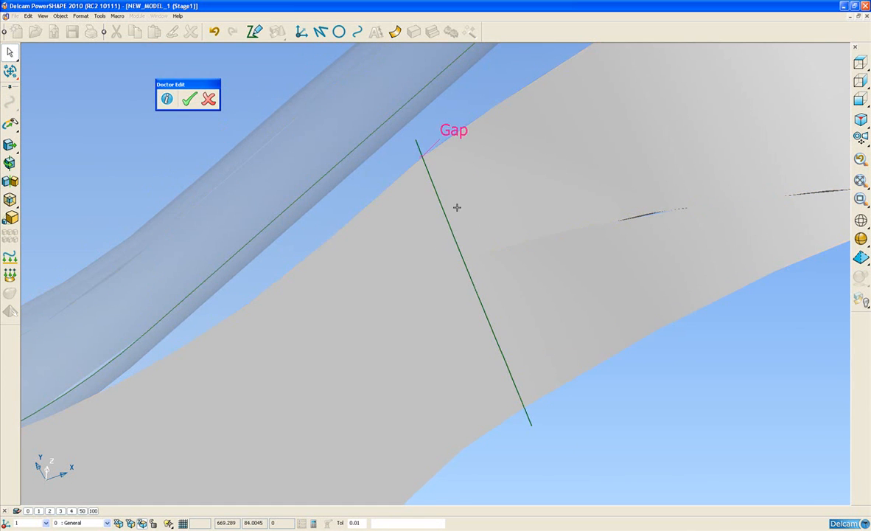
click(392, 261)
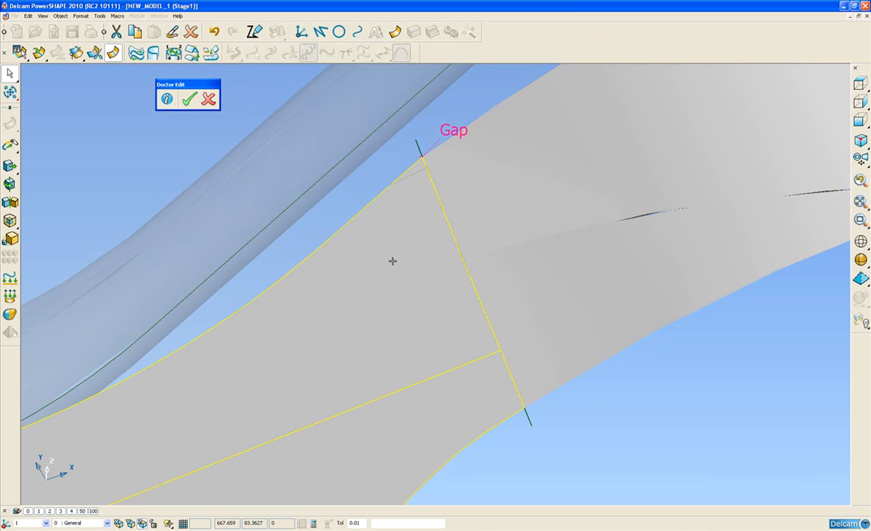
key(Delete)
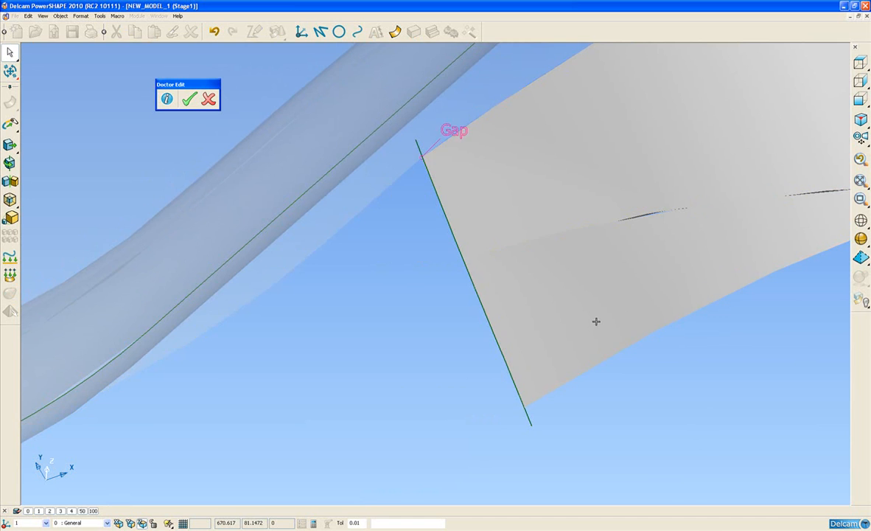
Set the extended composite curve as the cutting object for a Limit selection on the neighbouring surfaces
middle_drag(597, 372, 594, 327)
middle_drag(612, 285, 572, 266)
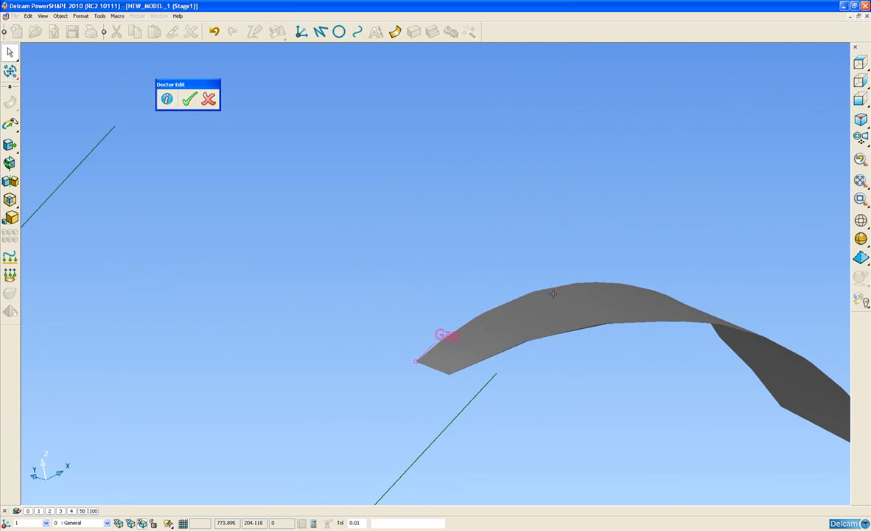
scroll(490, 298, up, 5)
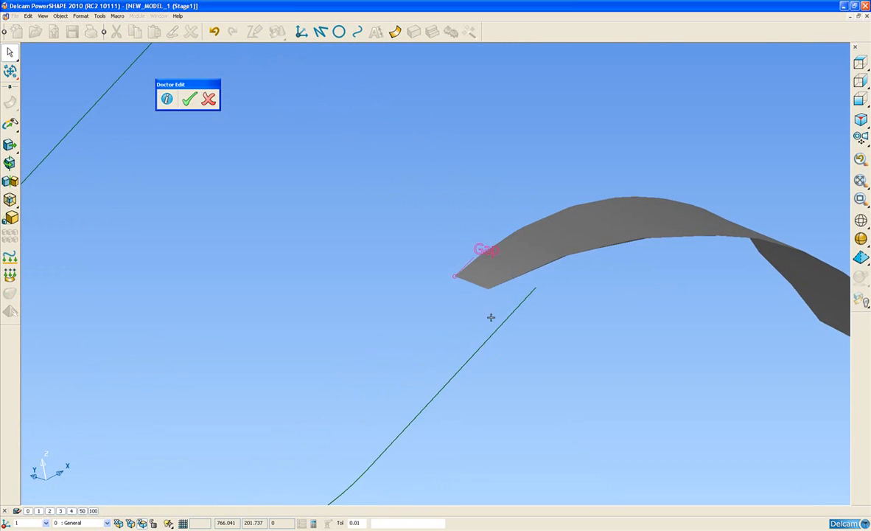
scroll(490, 291, up, 3)
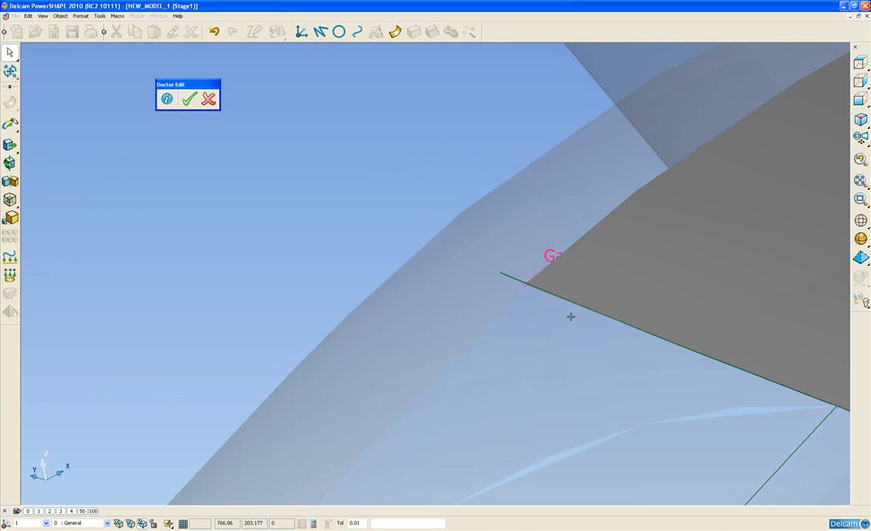
shift+middle_drag(408, 288, 377, 261)
scroll(399, 292, up, 2)
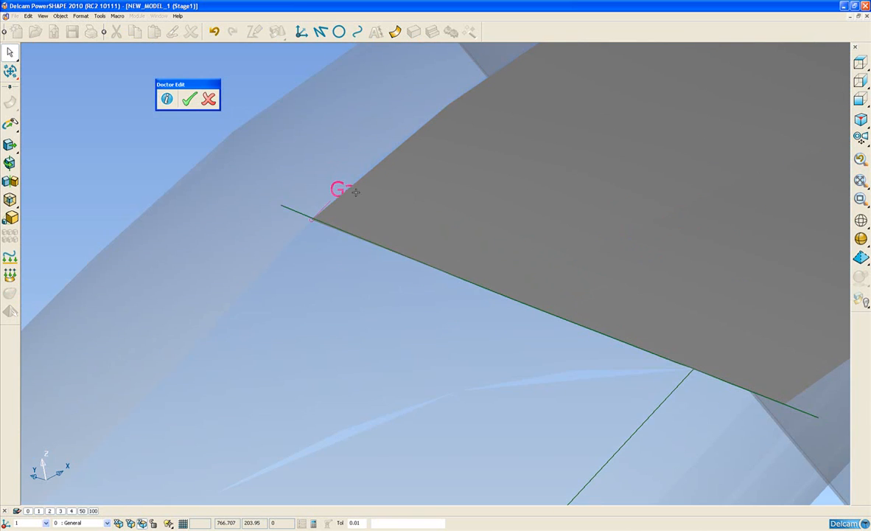
click(293, 209)
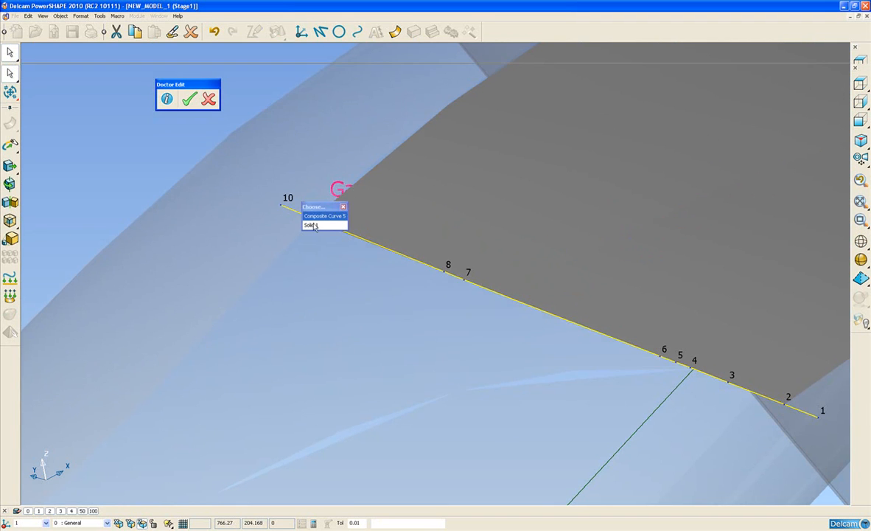
click(317, 216)
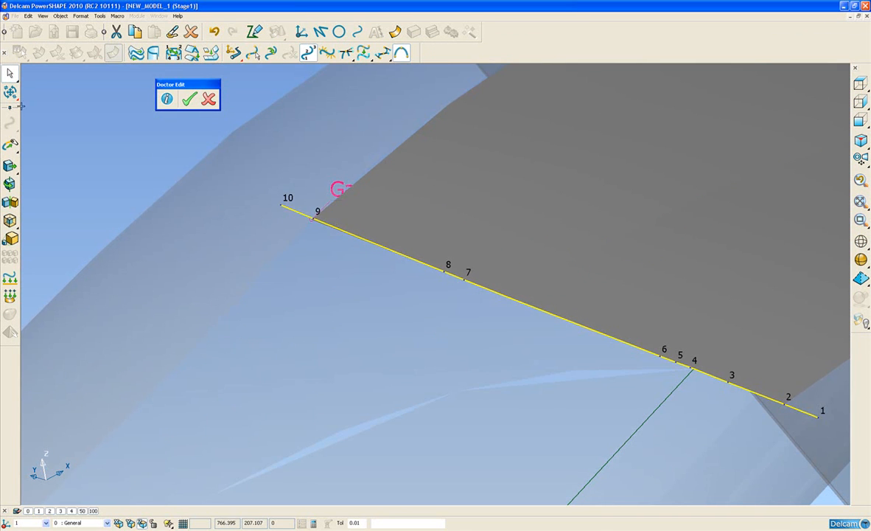
mouse_move(10, 146)
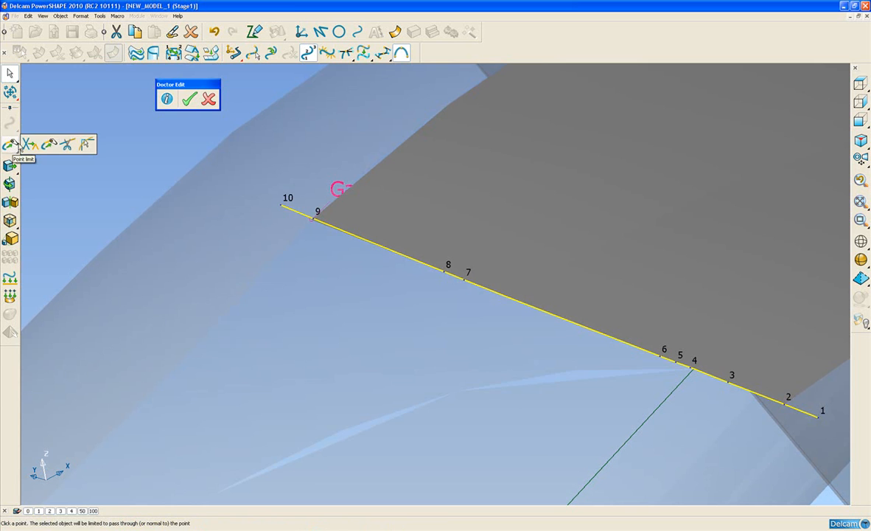
click(79, 139)
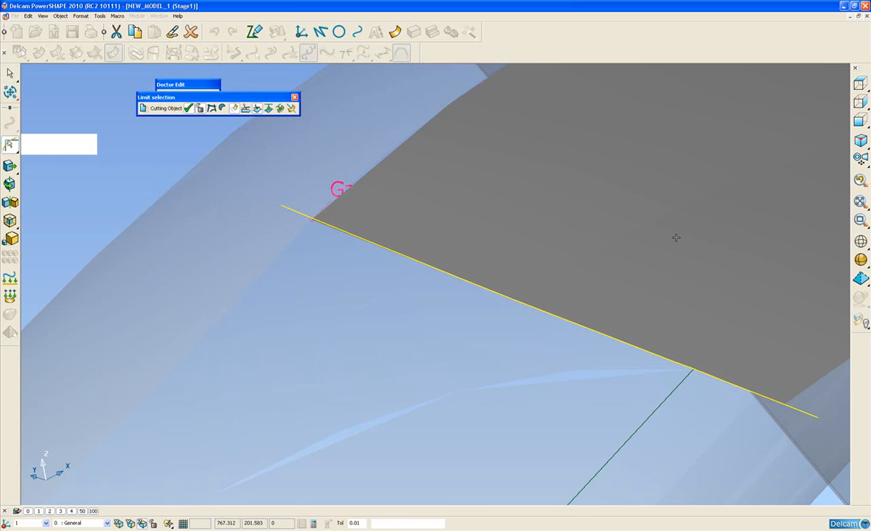
Show surfaces as wireframe and shaded, limit the surface beside the gap to the curve projected onto it, and check the trimmed edge
click(861, 259)
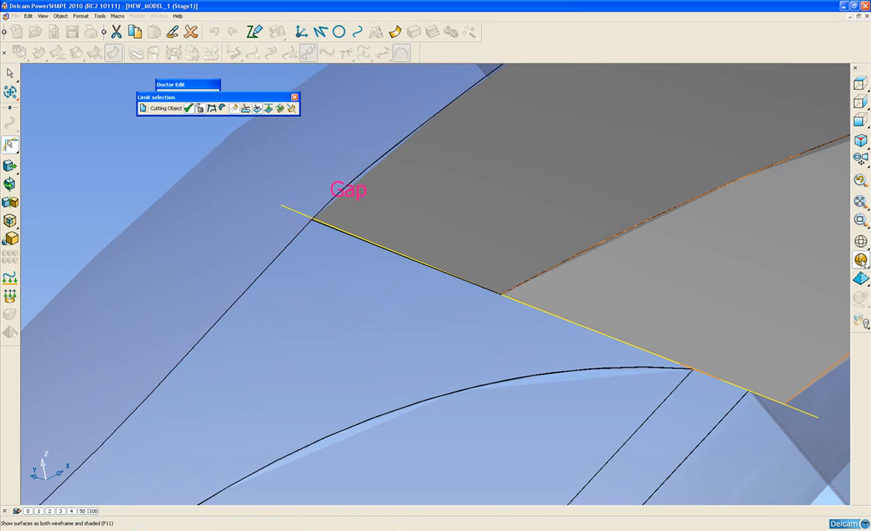
scroll(387, 328, up, 5)
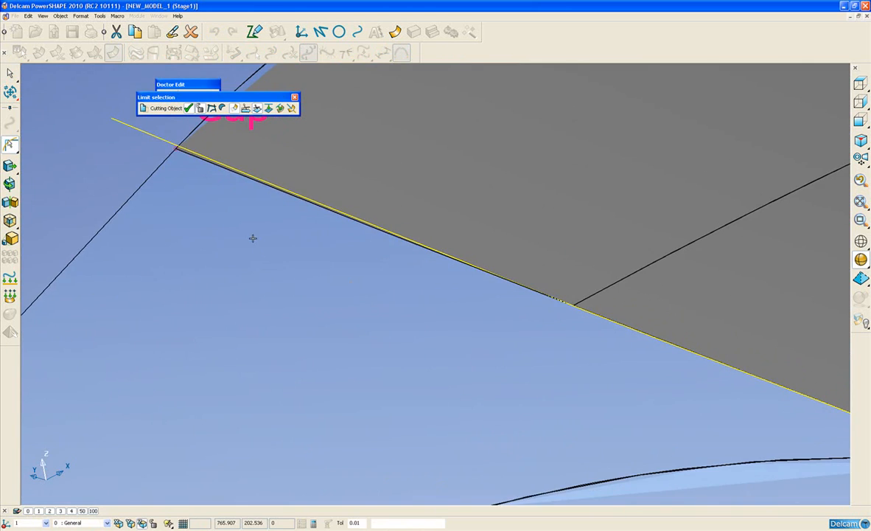
scroll(383, 302, up, 2)
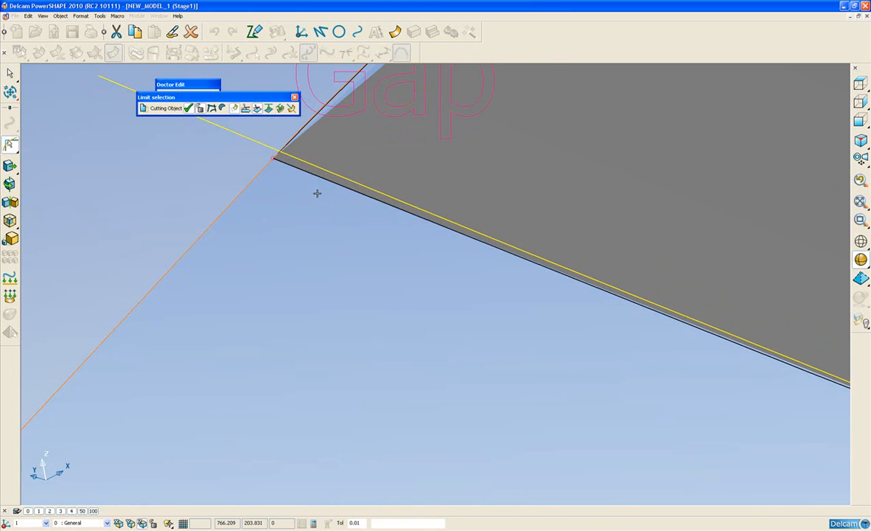
scroll(368, 280, up, 3)
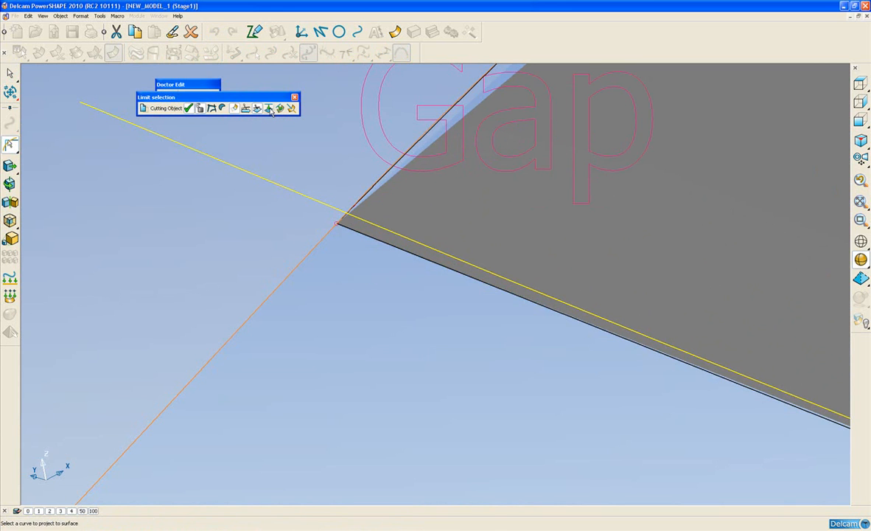
click(378, 236)
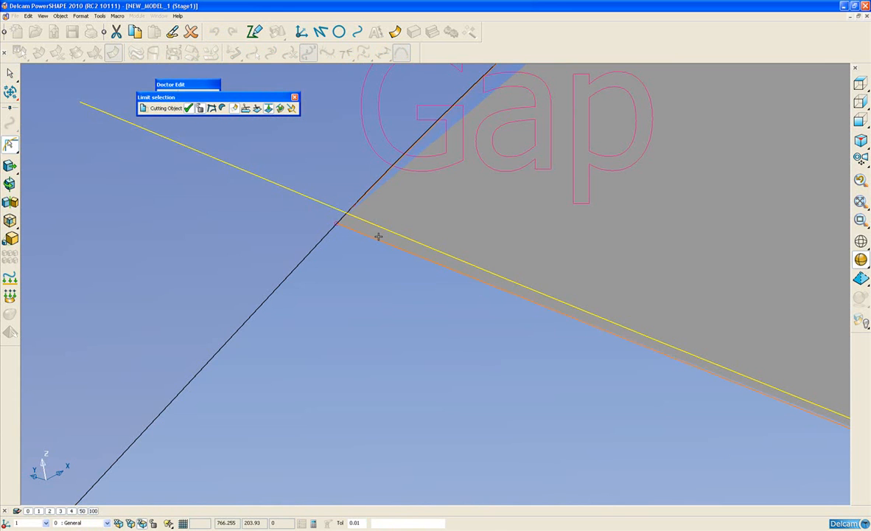
click(377, 237)
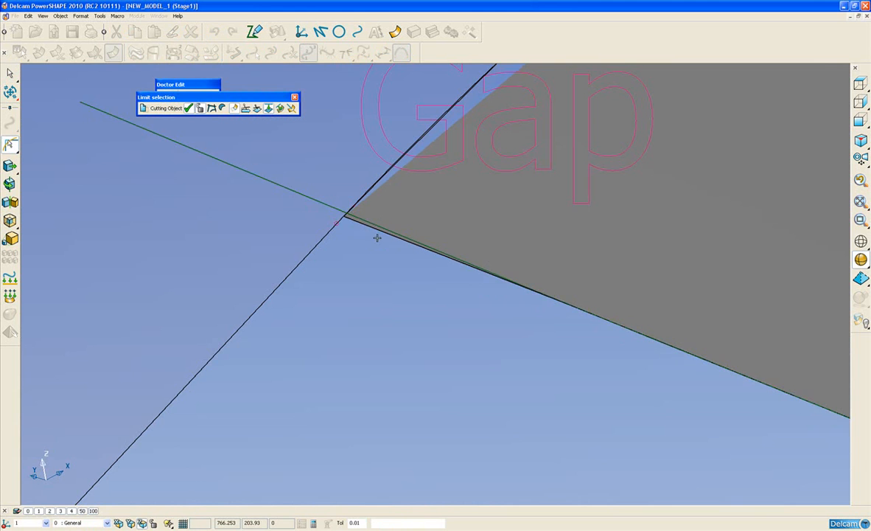
scroll(515, 225, down, 3)
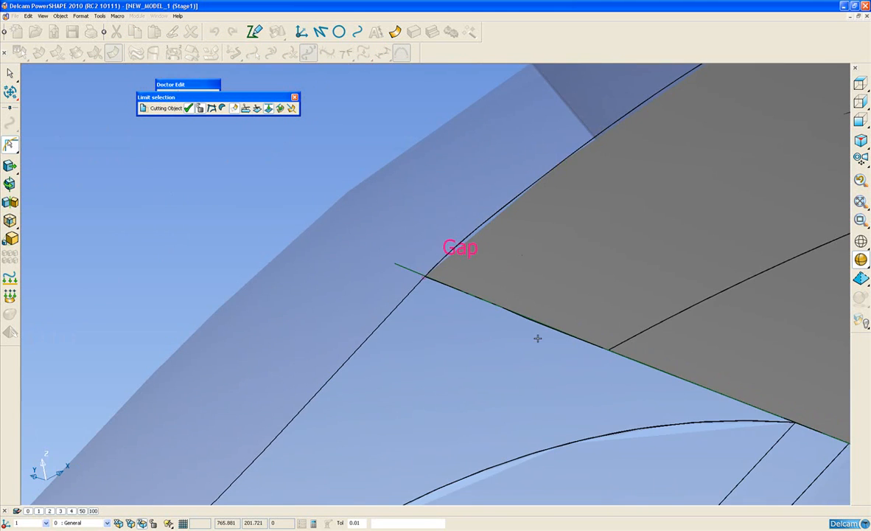
scroll(530, 335, up, 5)
shift+middle_drag(643, 271, 315, 414)
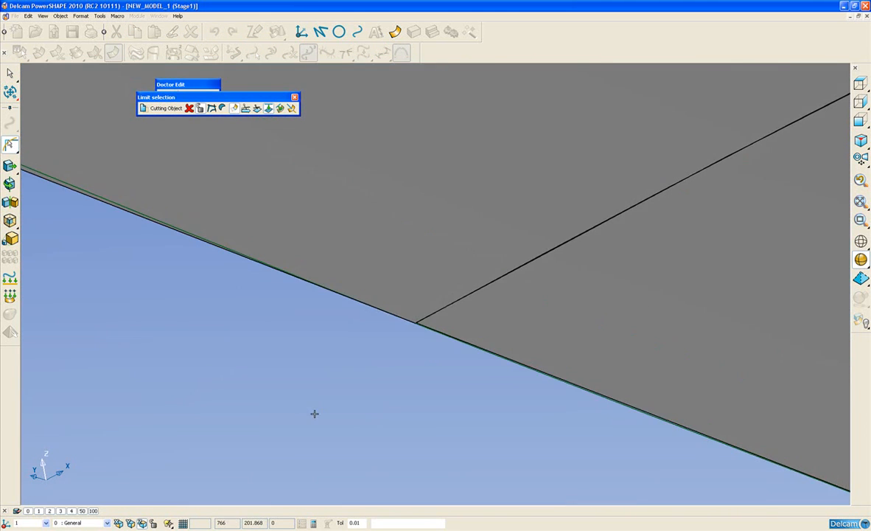
Finish the Limit selection after checking the trimmed edge, and delete the extended composite curve
scroll(400, 385, up, 3)
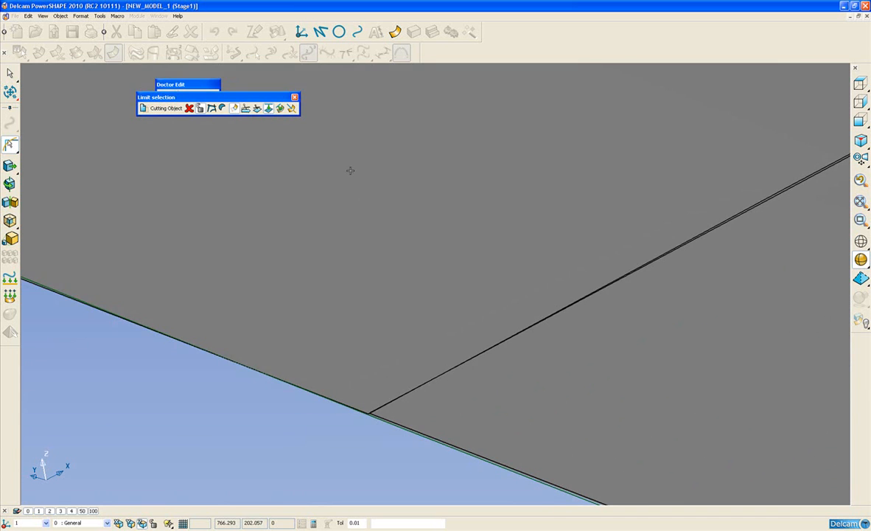
scroll(378, 227, down, 3)
scroll(377, 229, down, 5)
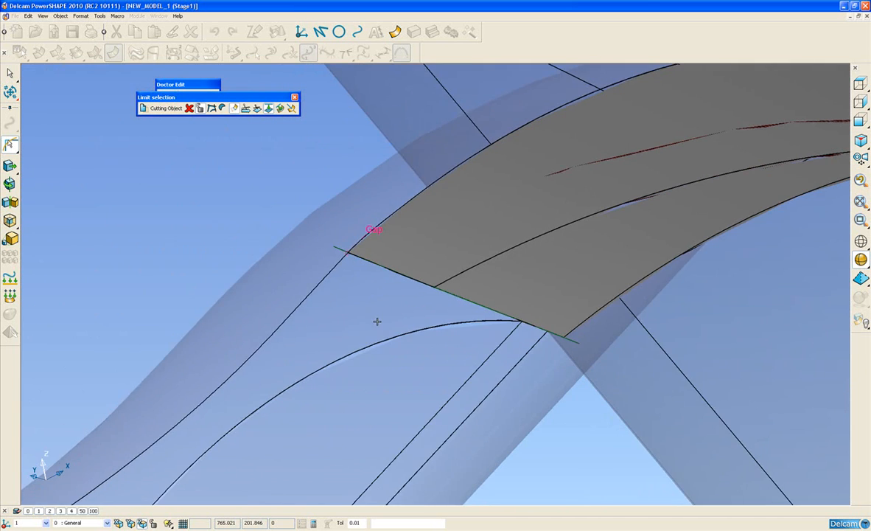
click(294, 97)
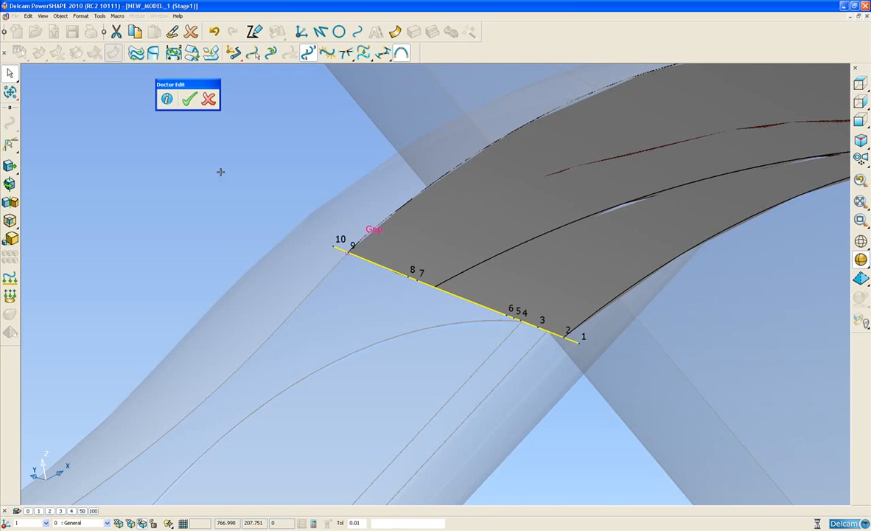
click(193, 186)
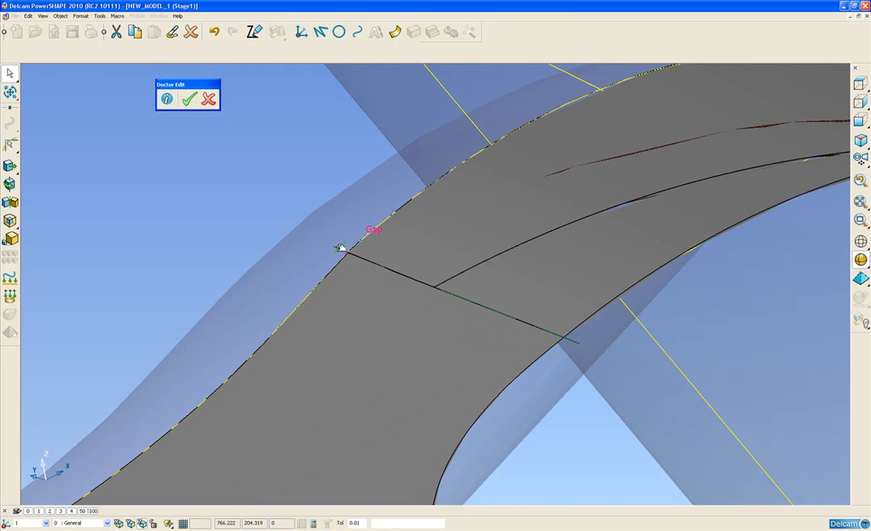
click(335, 247)
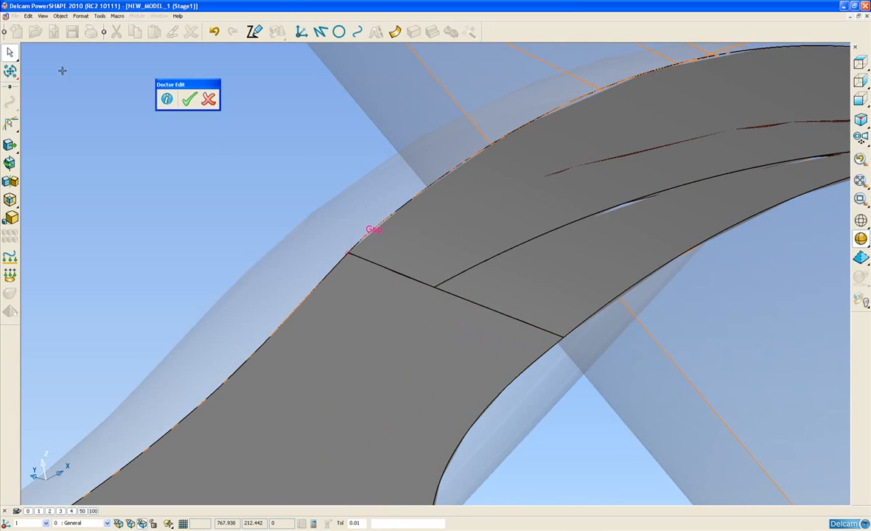
Select all extracted surfaces and accept the Doctor edit to complete the repair of the first gap
mouse_move(10, 53)
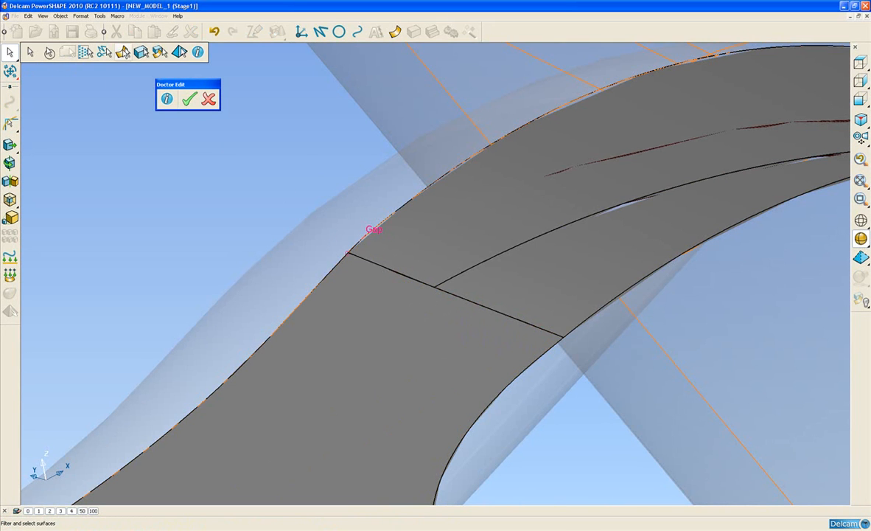
click(121, 51)
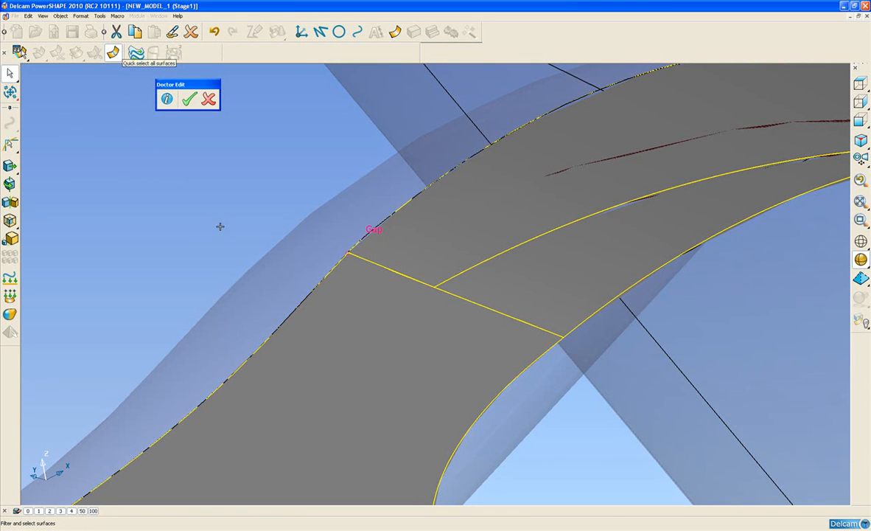
click(188, 98)
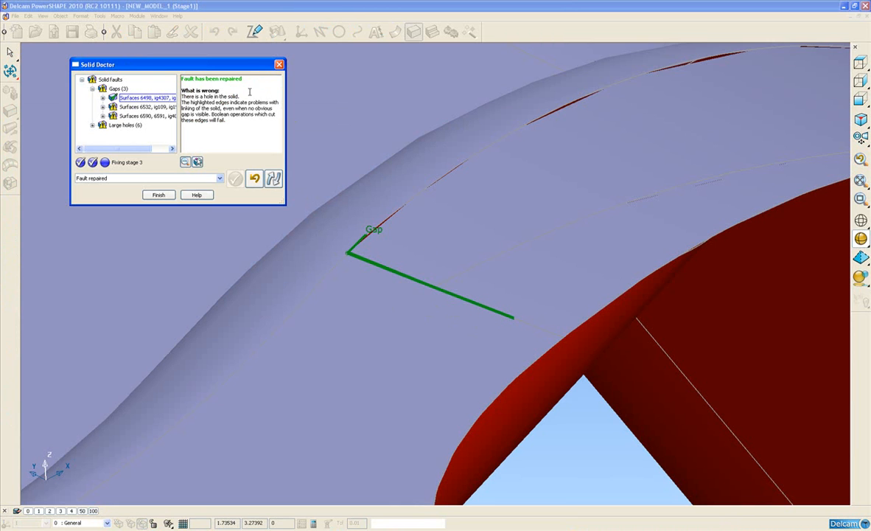
Select the gap fault of surfaces 6532, ig109 and ig1561 and extract the surfaces around the gap for editing
ctrl+middle_drag(412, 180, 416, 256)
click(140, 107)
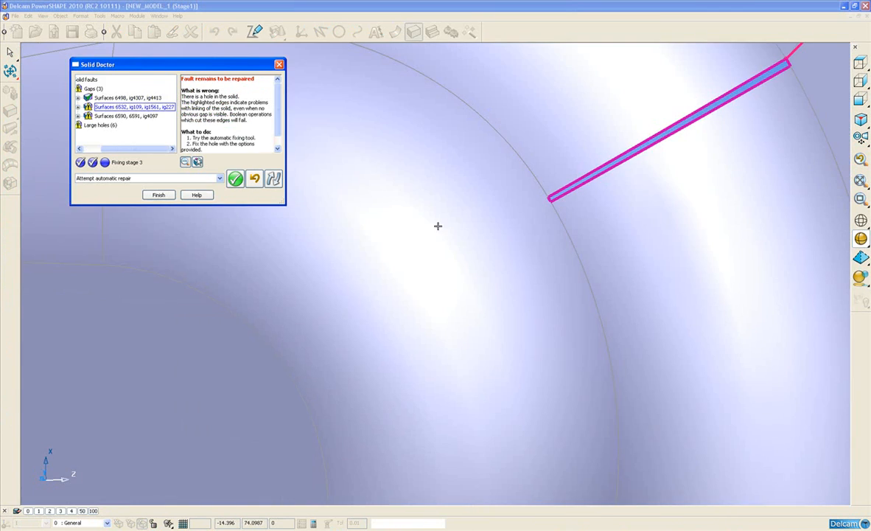
ctrl+middle_drag(560, 175, 549, 232)
middle_drag(585, 270, 701, 291)
shift+middle_drag(696, 251, 450, 289)
ctrl+middle_drag(450, 288, 477, 268)
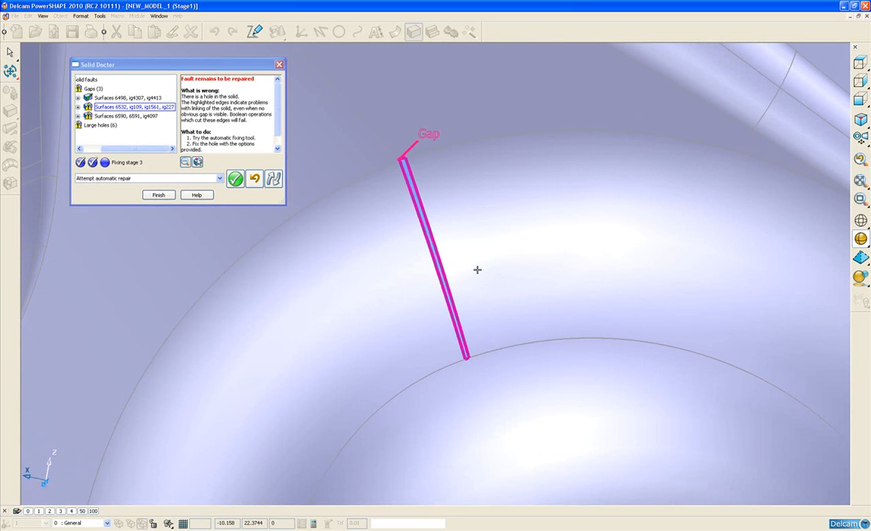
click(218, 178)
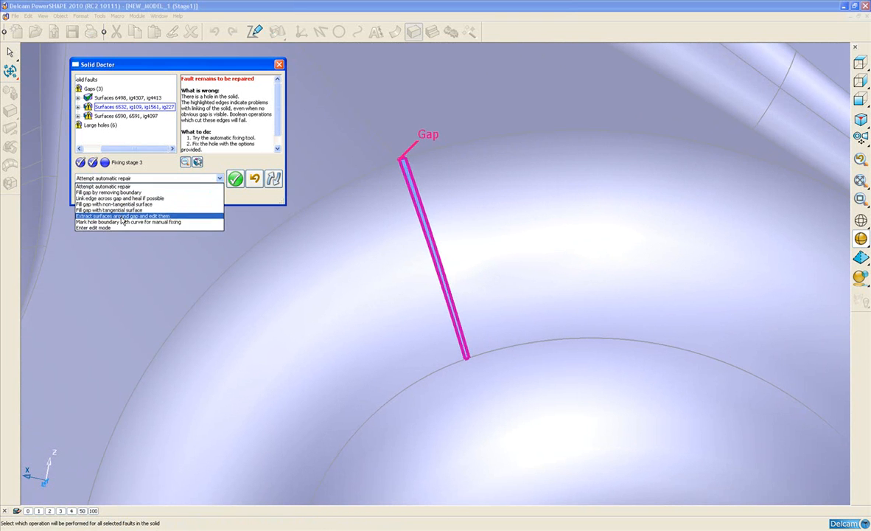
click(122, 221)
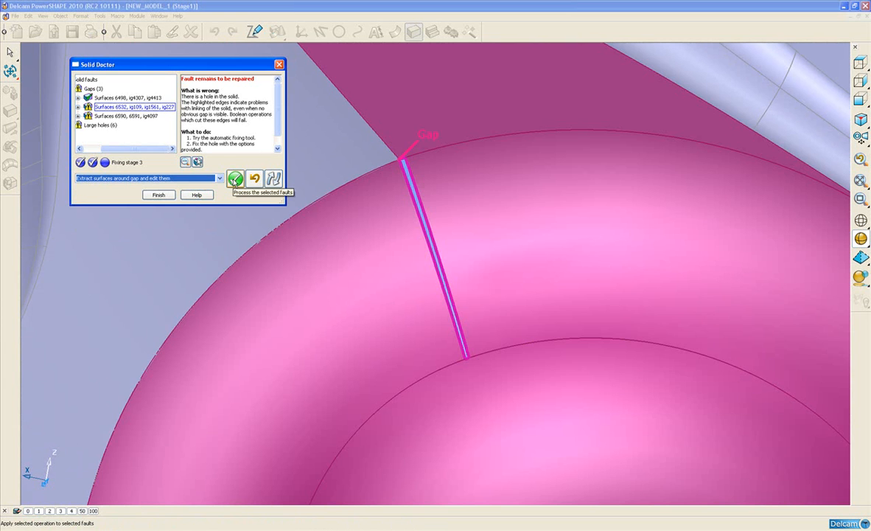
click(235, 180)
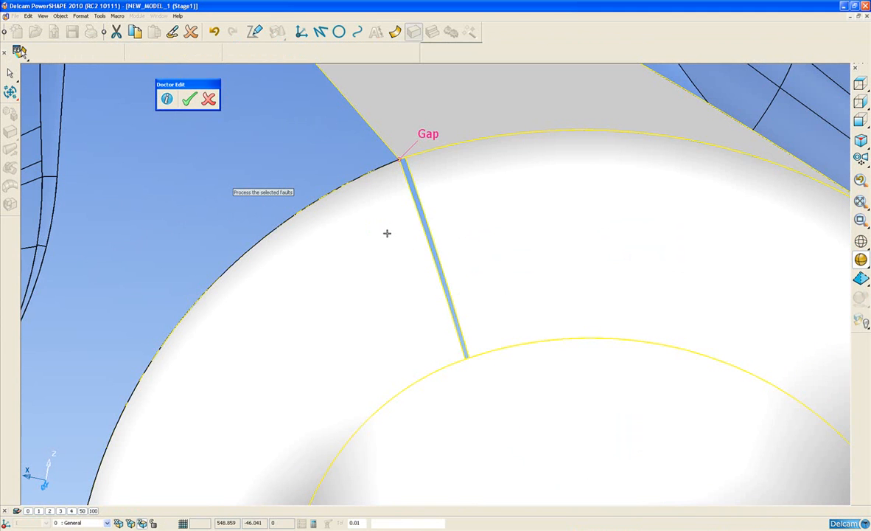
Add a surface curve just inside the gap-side edge of the gridded surface, and make that edge curve the current one
shift+middle_drag(387, 233, 427, 260)
scroll(437, 262, up, 4)
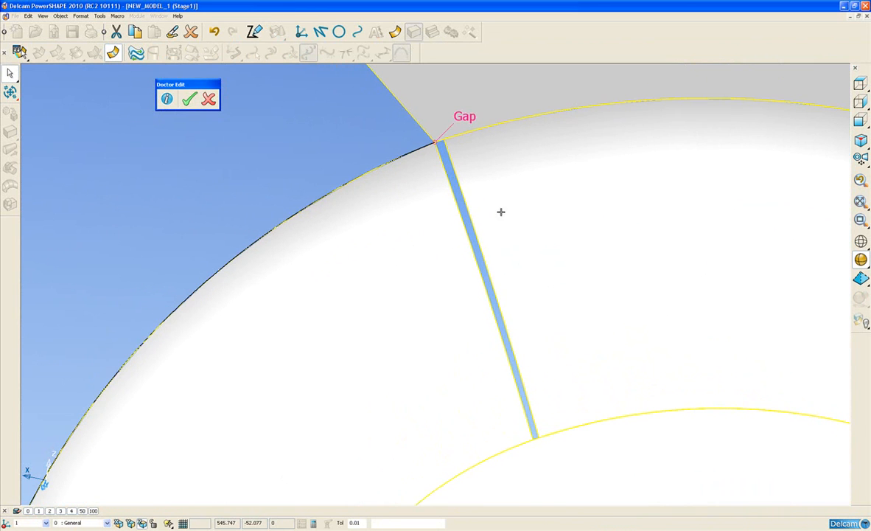
click(460, 181)
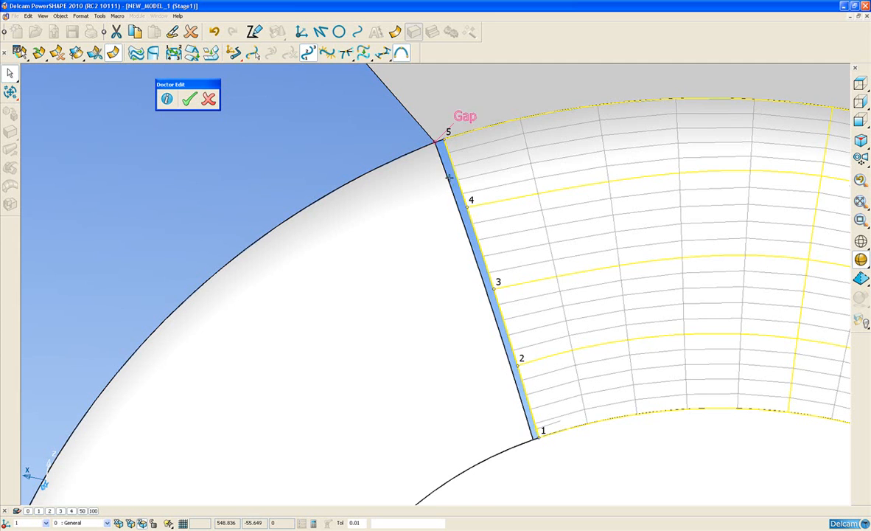
scroll(461, 174, up, 3)
scroll(467, 167, up, 3)
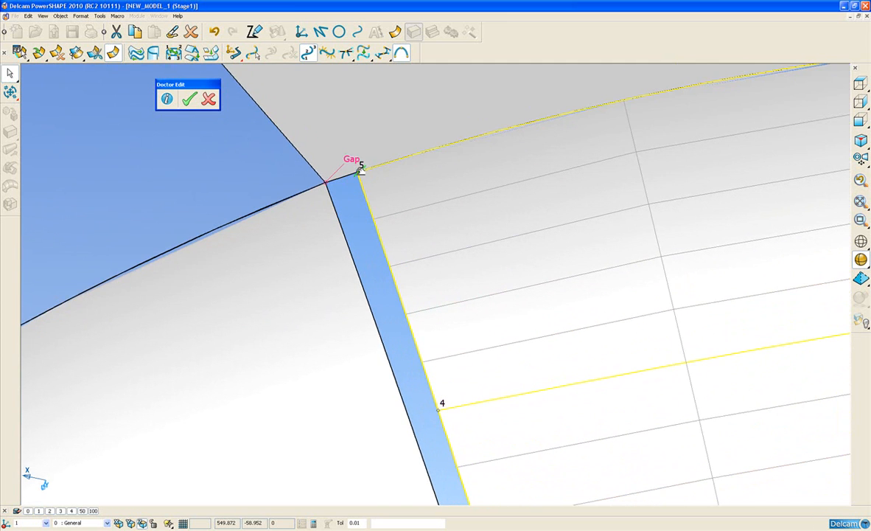
drag(361, 169, 373, 167)
click(370, 167)
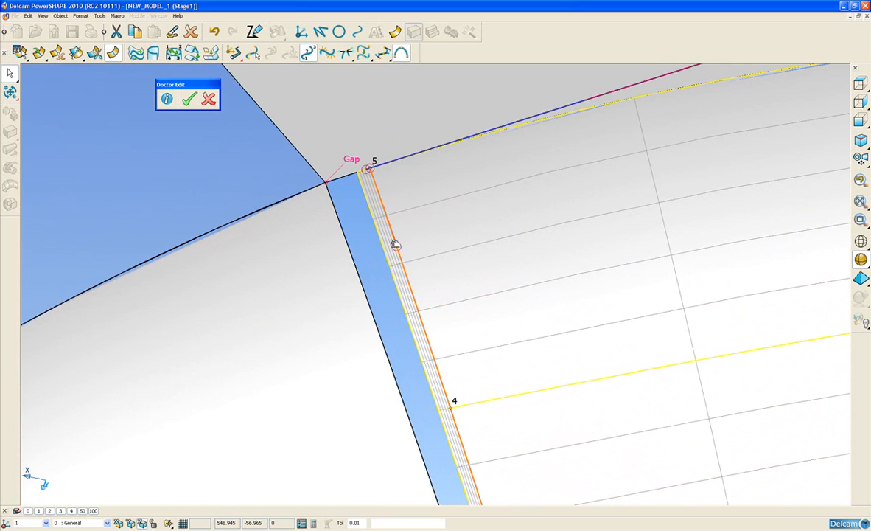
click(354, 223)
click(369, 206)
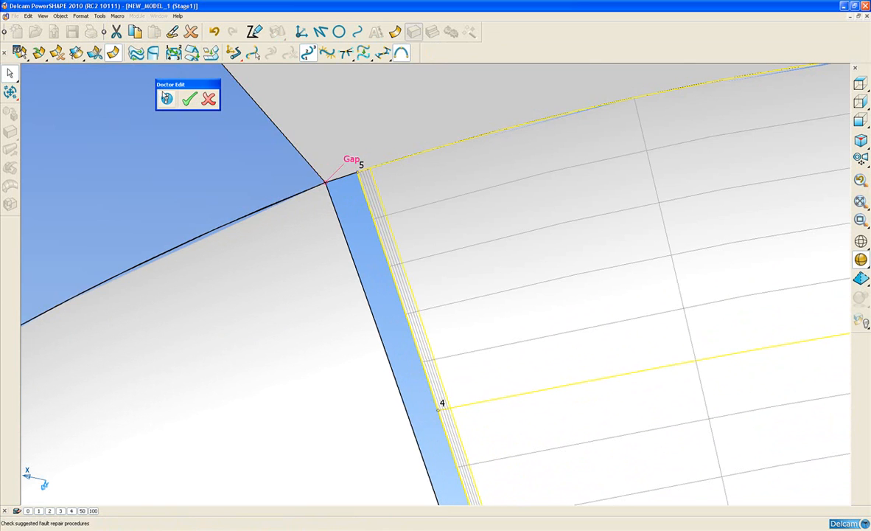
Stitch the surface's edge to the neighbouring surface curve across the gap, with a maximum gap to stitch of 1
click(78, 54)
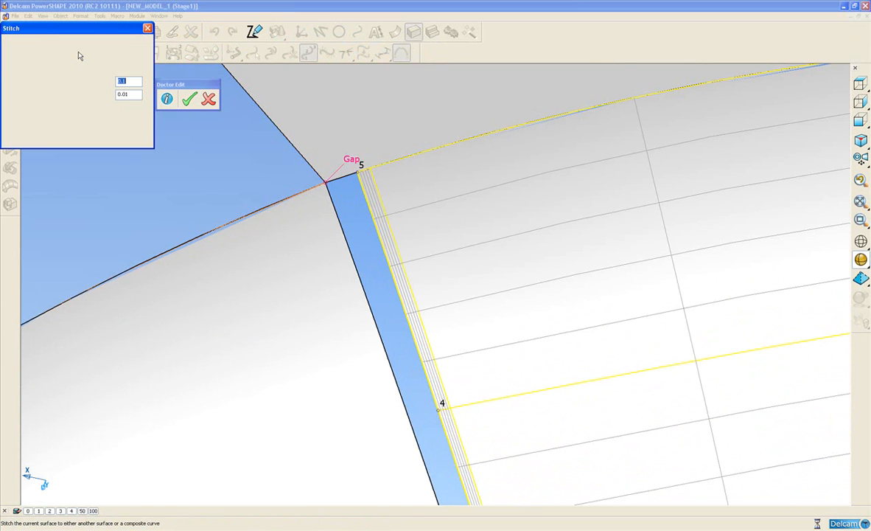
click(336, 219)
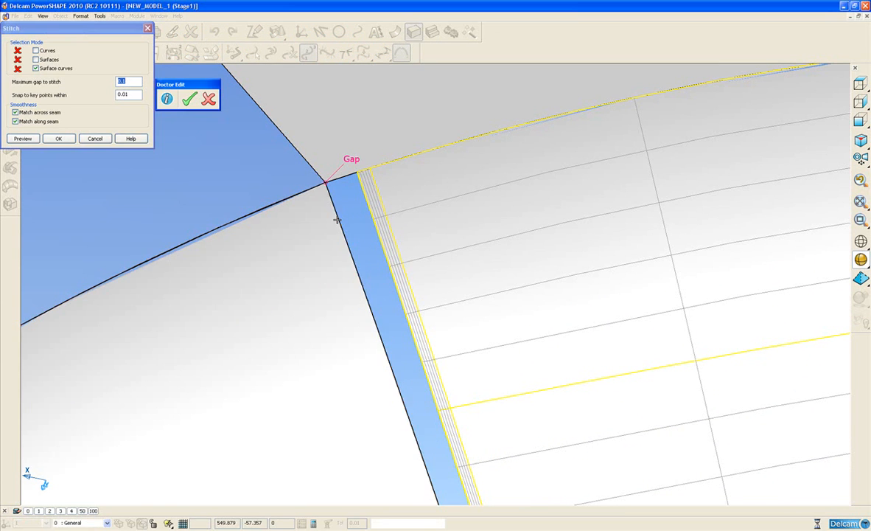
double_click(122, 81)
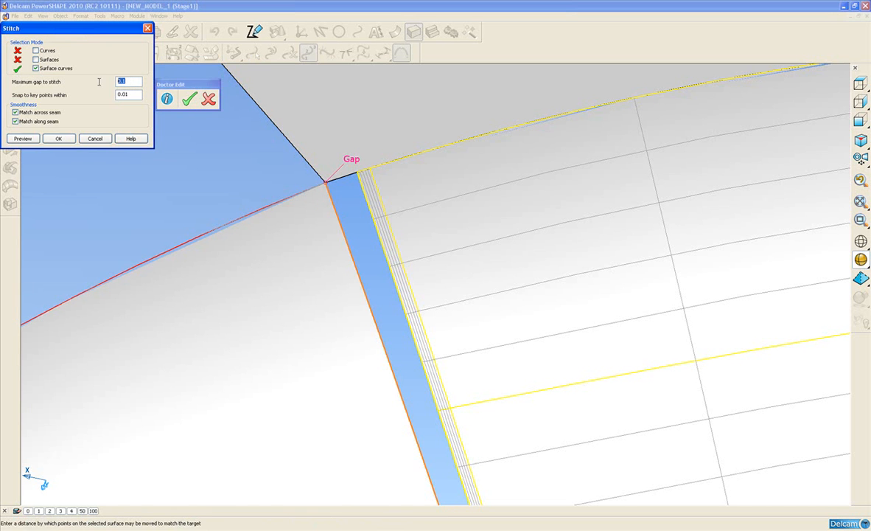
text(1)
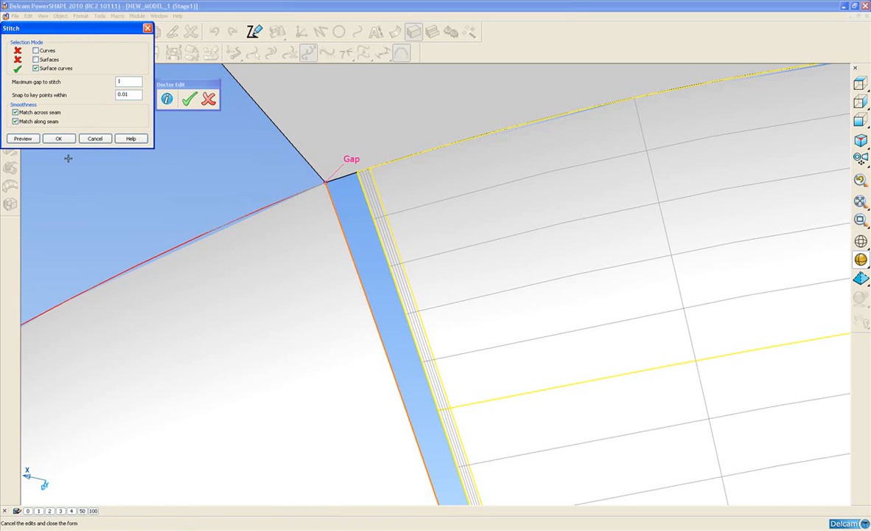
click(23, 138)
scroll(376, 249, down, 5)
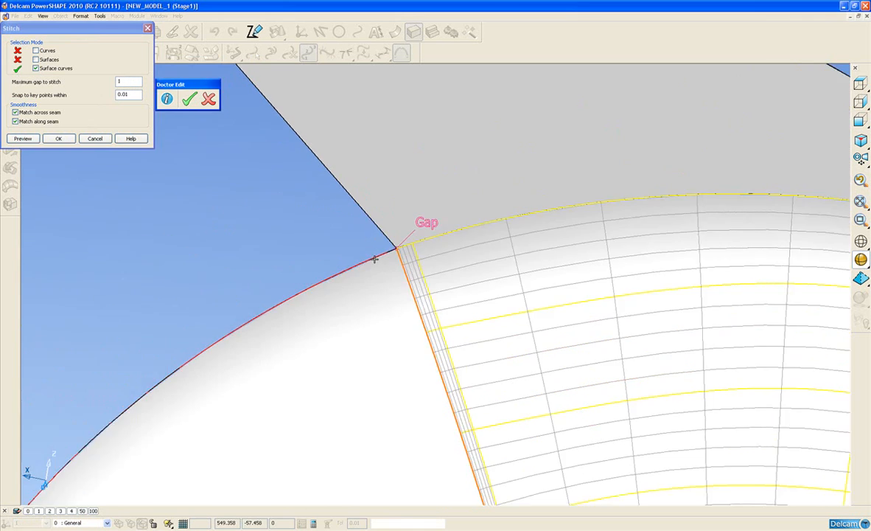
scroll(448, 308, up, 3)
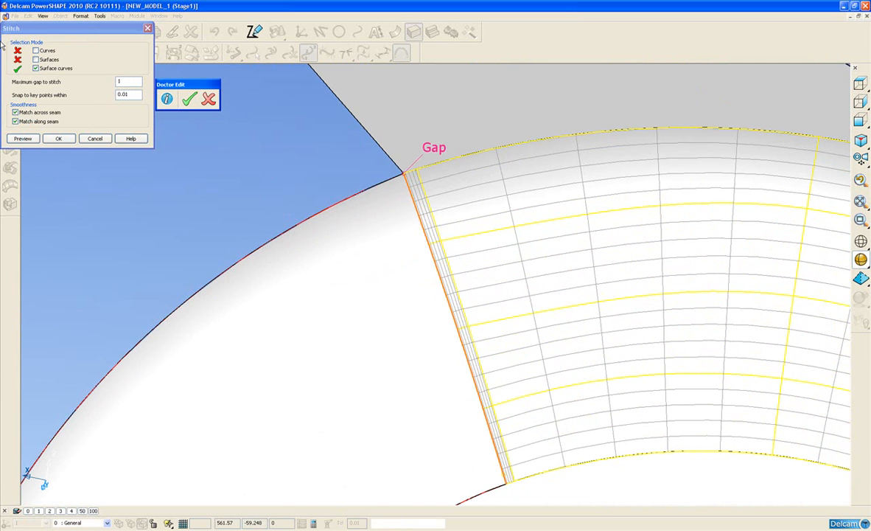
click(58, 138)
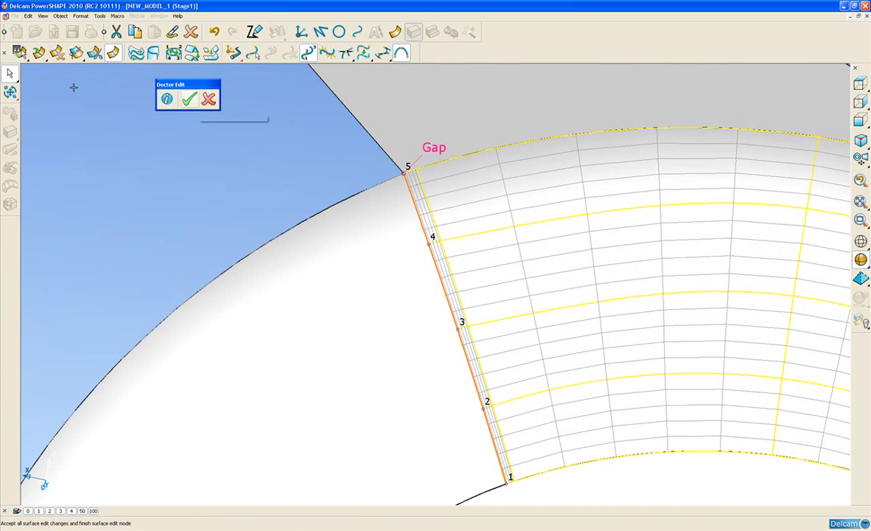
Select all surfaces around the stitched seam and accept the Doctor edit to complete the second gap repair
mouse_move(10, 72)
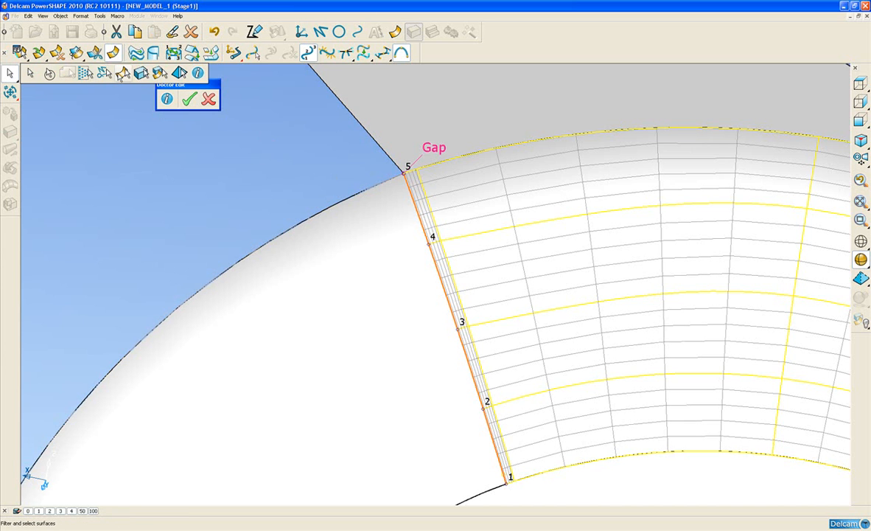
click(122, 73)
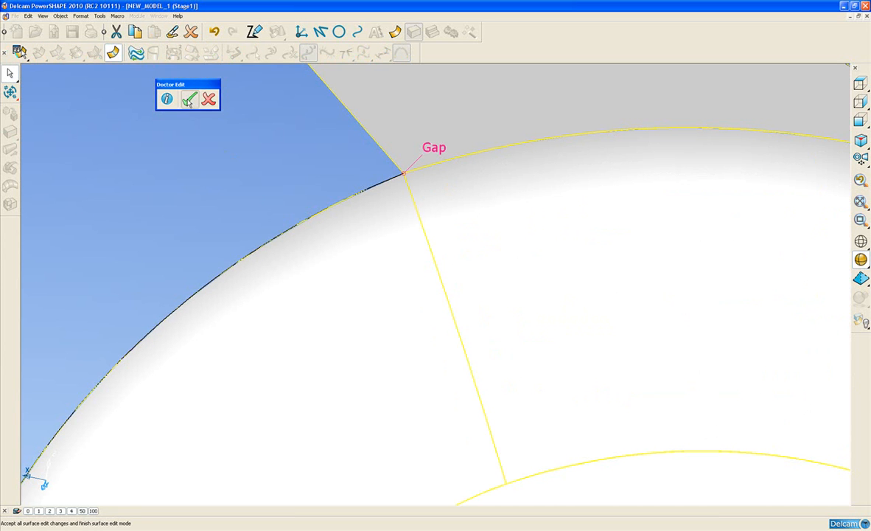
click(189, 101)
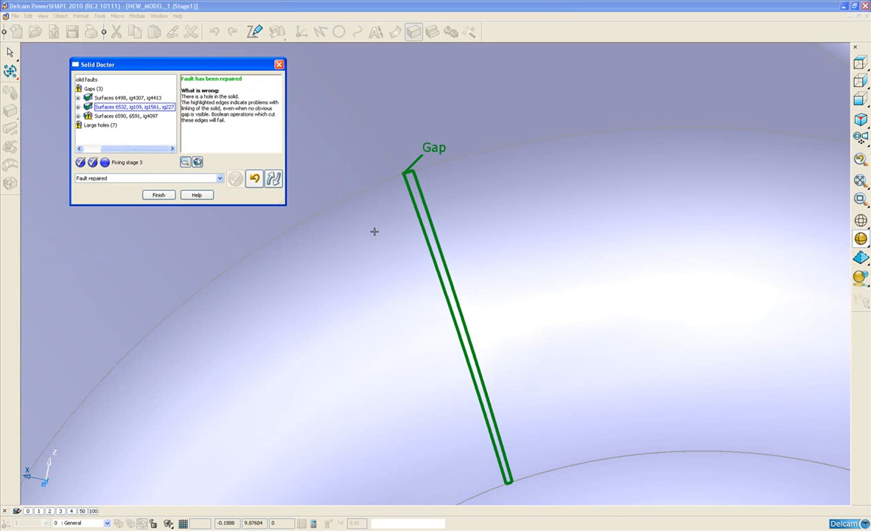
Select the gap fault of surfaces 6590, 6591 and ig4097 and extract the surfaces around it for editing
click(118, 116)
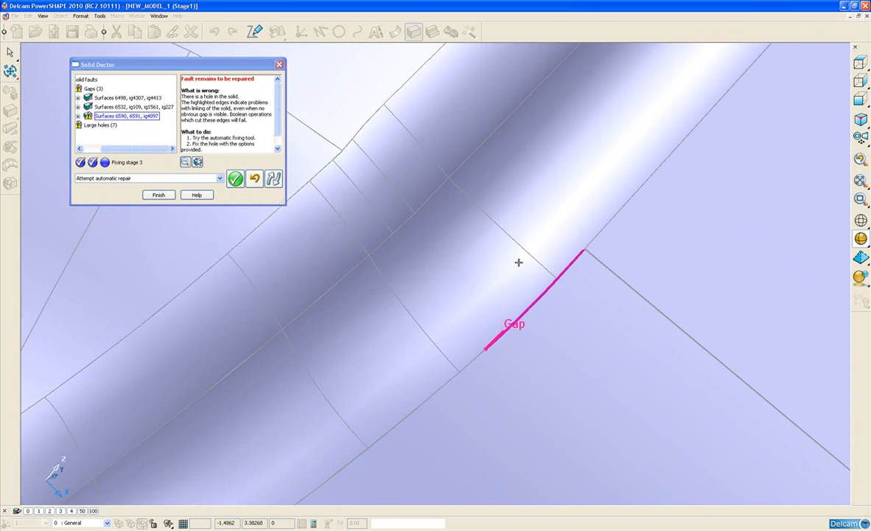
click(210, 178)
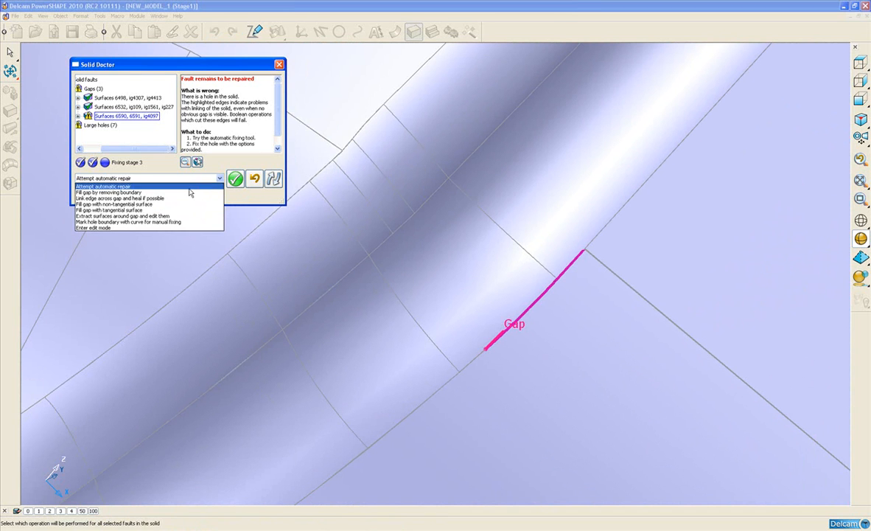
click(168, 219)
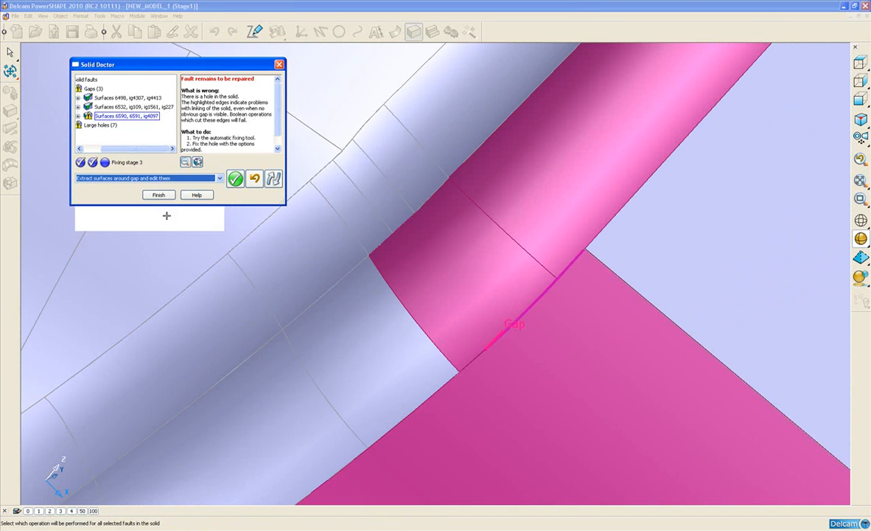
click(235, 178)
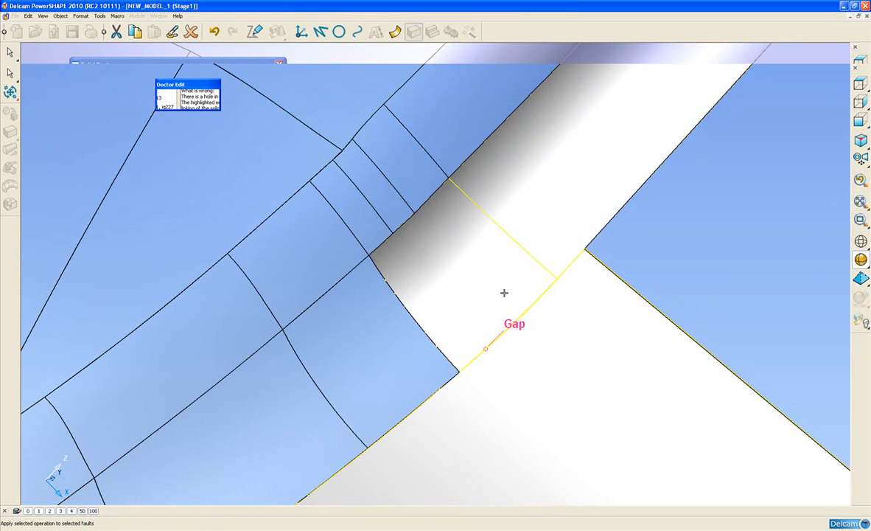
Select the small four-sided fillet surface bordering the gap and remove it from view
scroll(483, 295, up, 3)
shift+middle_drag(477, 234, 462, 265)
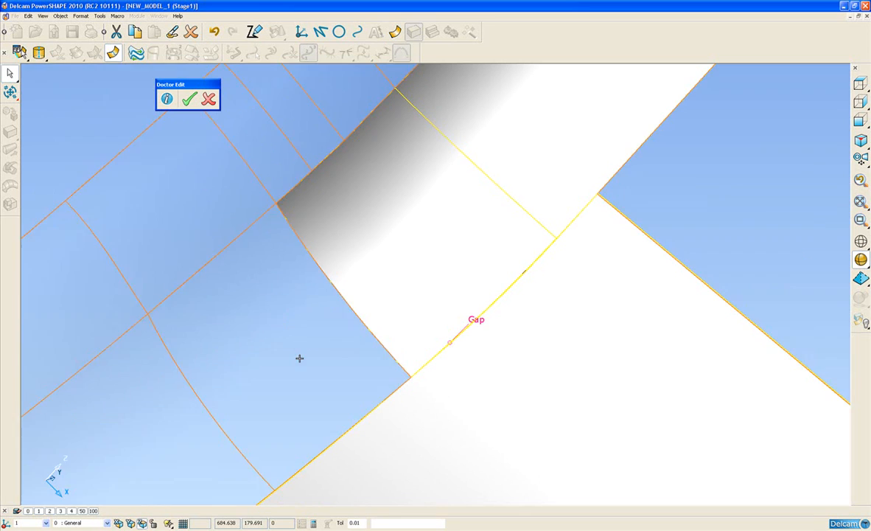
click(389, 286)
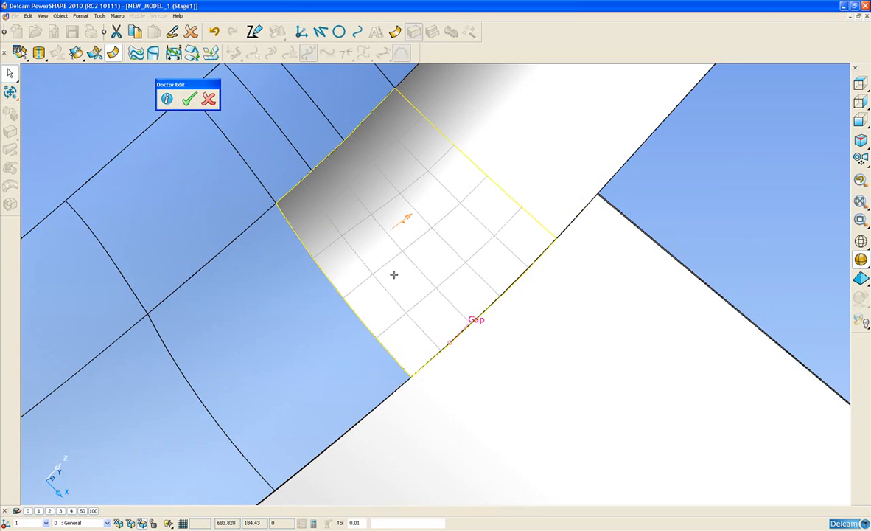
key(Escape)
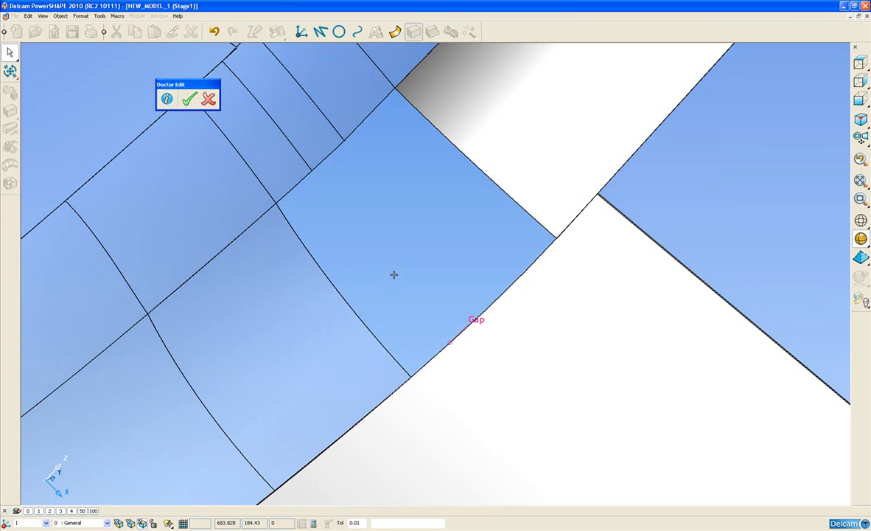
Break the adjoining fillet surface along a new curve through the neighbouring surface corner and delete the strip bordering the opening
shift+middle_drag(494, 227, 445, 269)
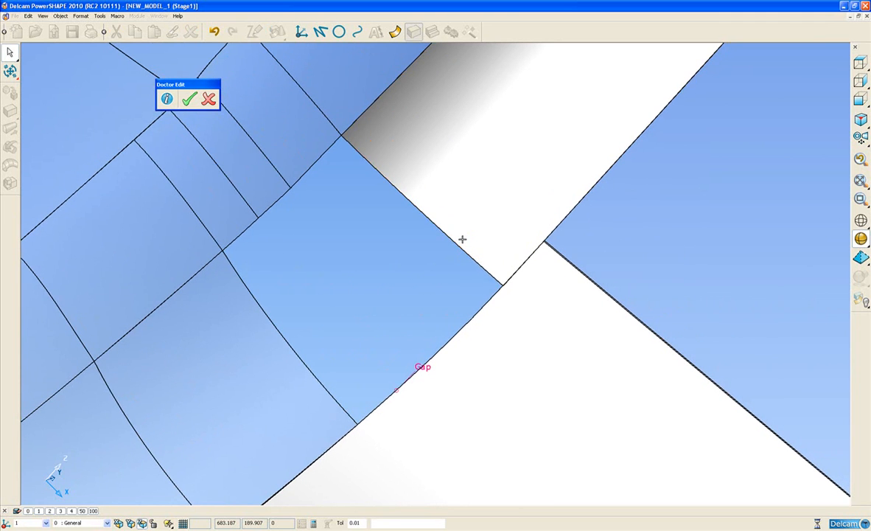
click(483, 266)
click(500, 285)
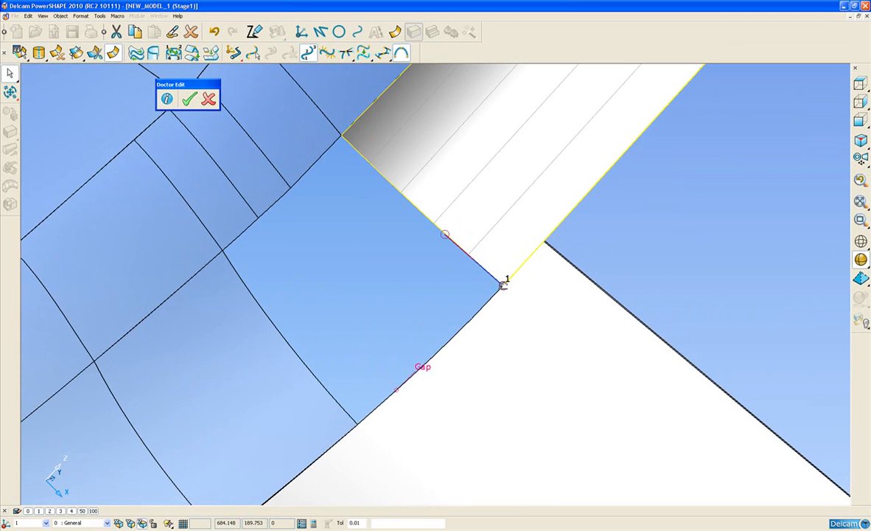
drag(504, 285, 550, 237)
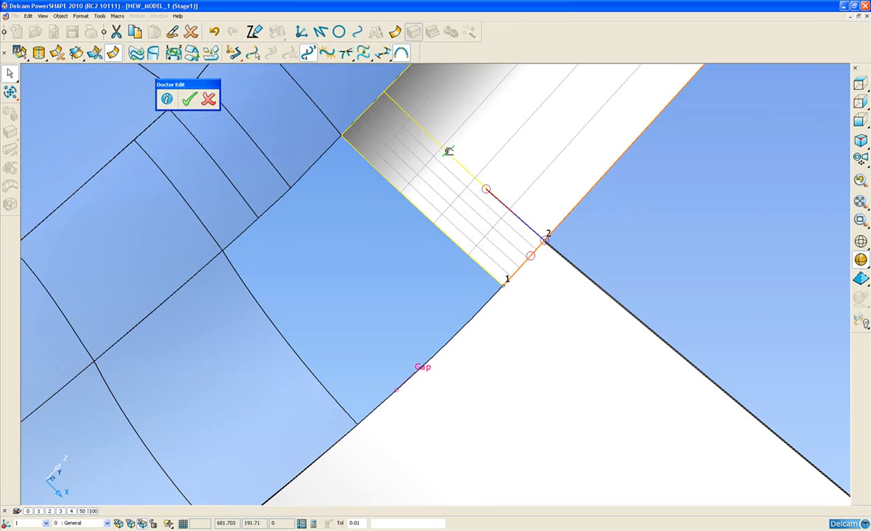
click(448, 152)
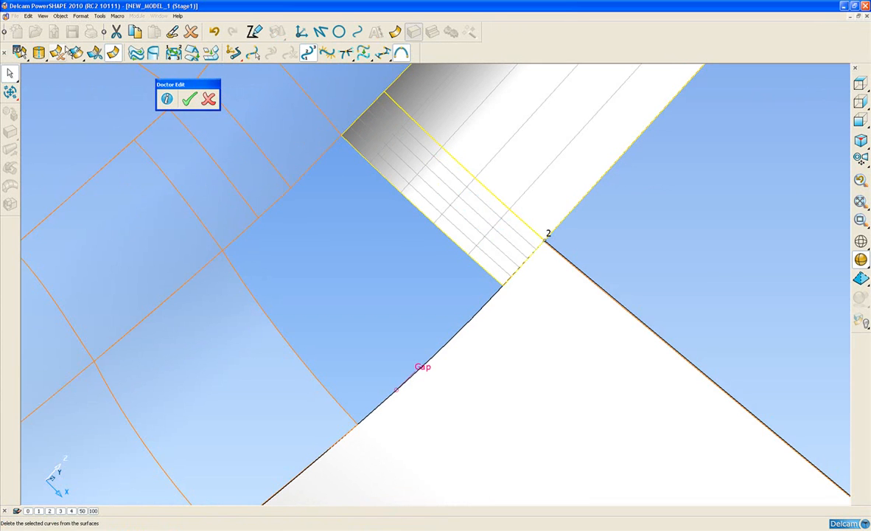
click(92, 53)
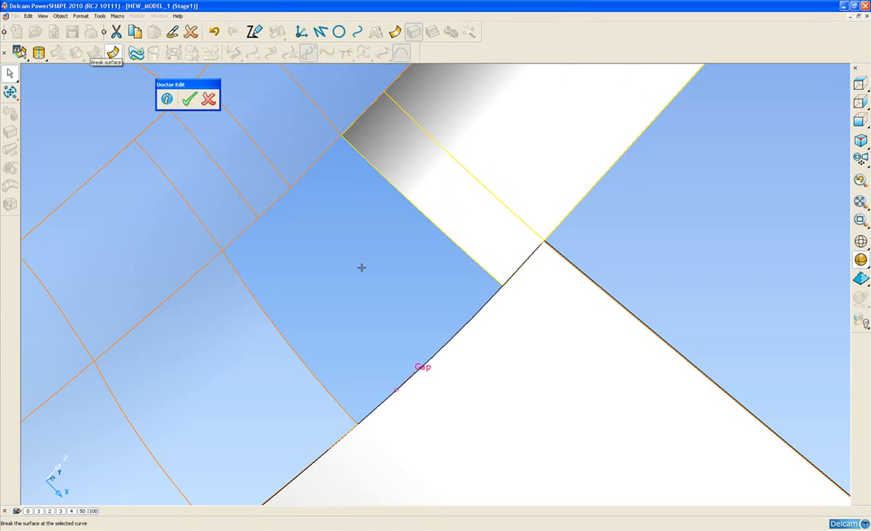
click(421, 198)
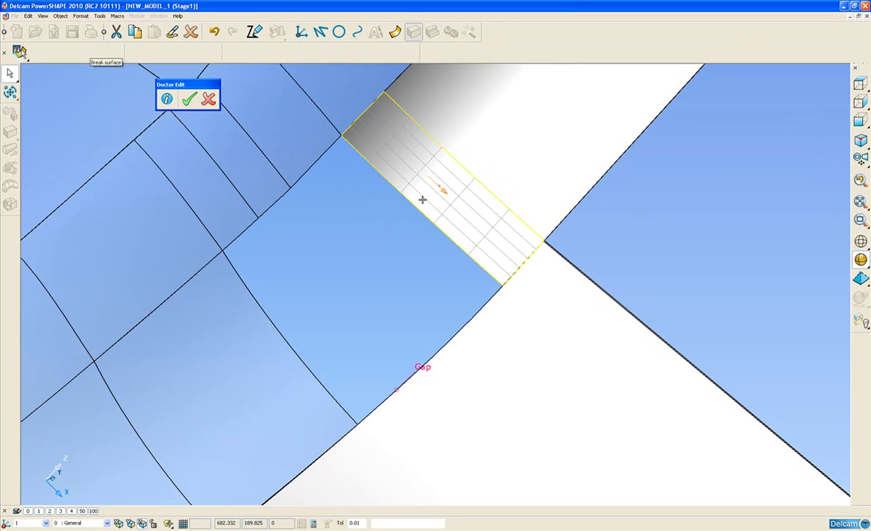
key(Delete)
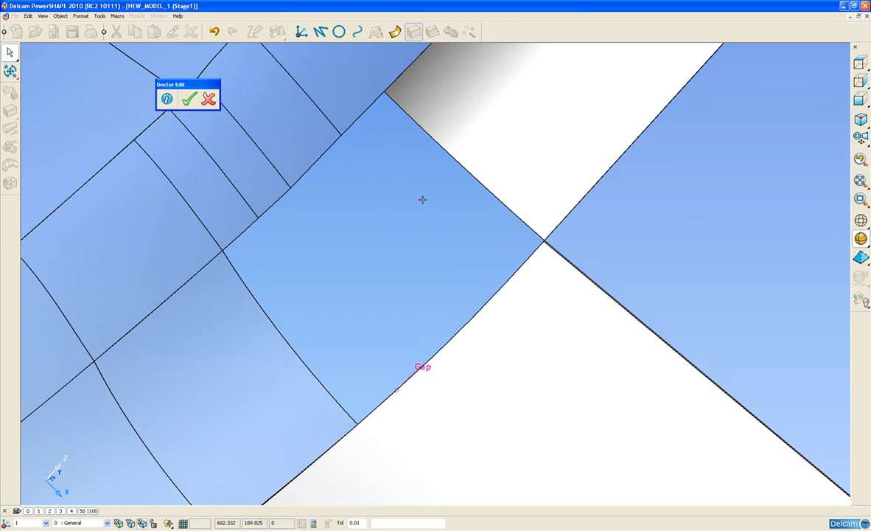
Create and save a closed composite curve around the four-sided opening for automatic surfacing
click(278, 125)
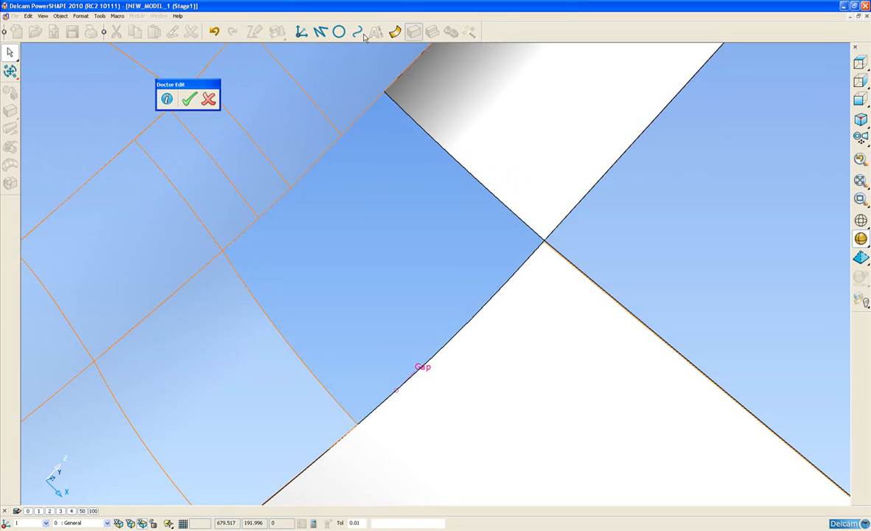
click(395, 31)
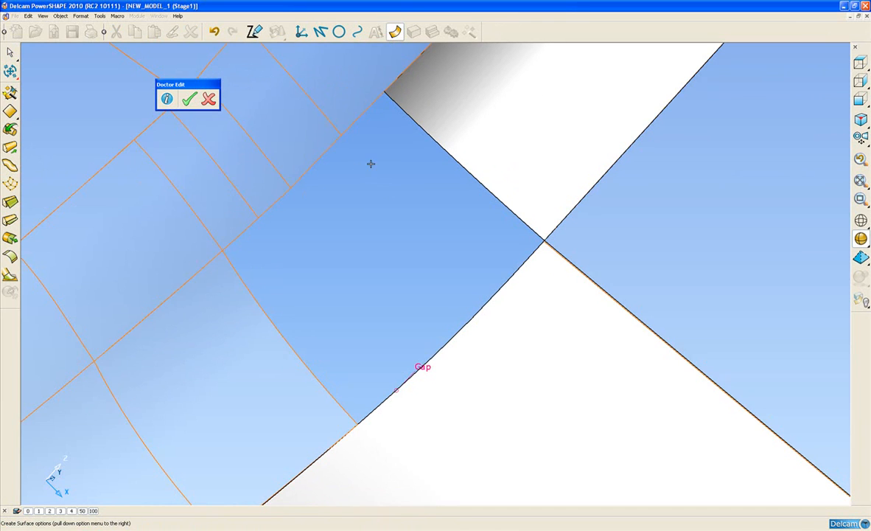
click(10, 93)
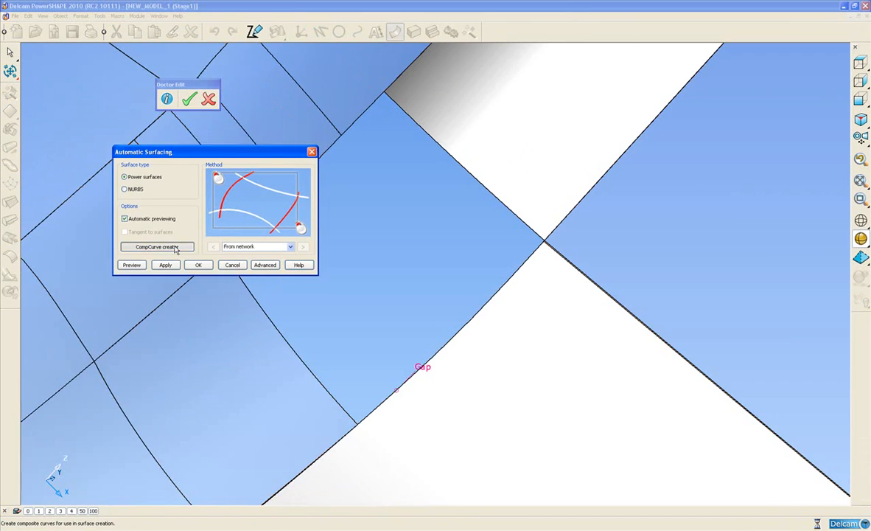
click(156, 246)
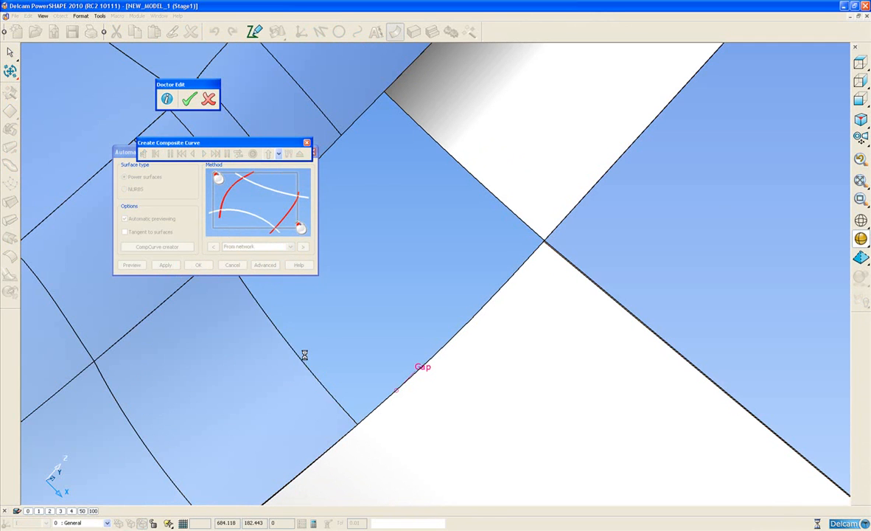
click(303, 354)
click(398, 391)
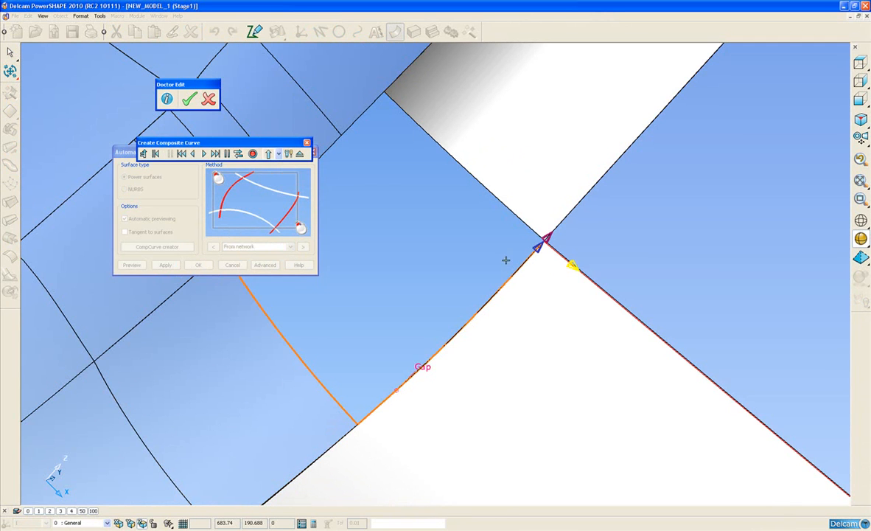
scroll(535, 242, up, 3)
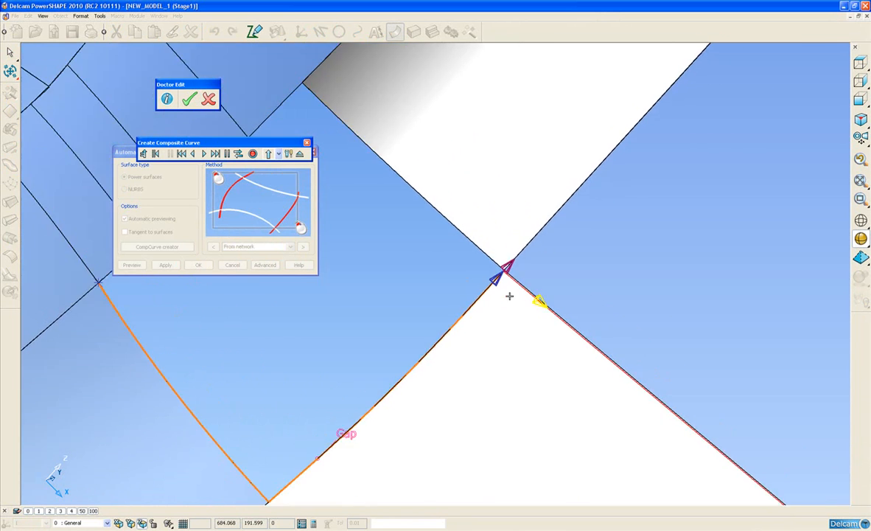
scroll(407, 278, down, 3)
scroll(459, 259, up, 3)
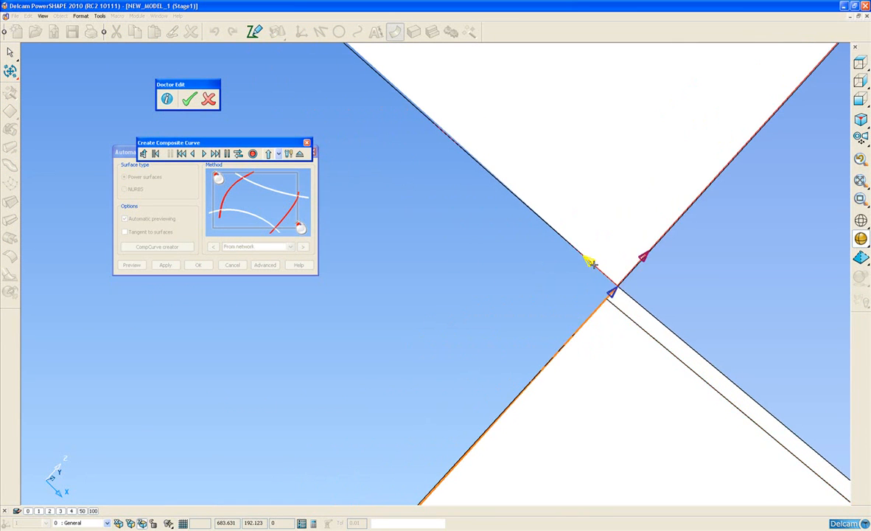
click(451, 127)
scroll(443, 214, down, 4)
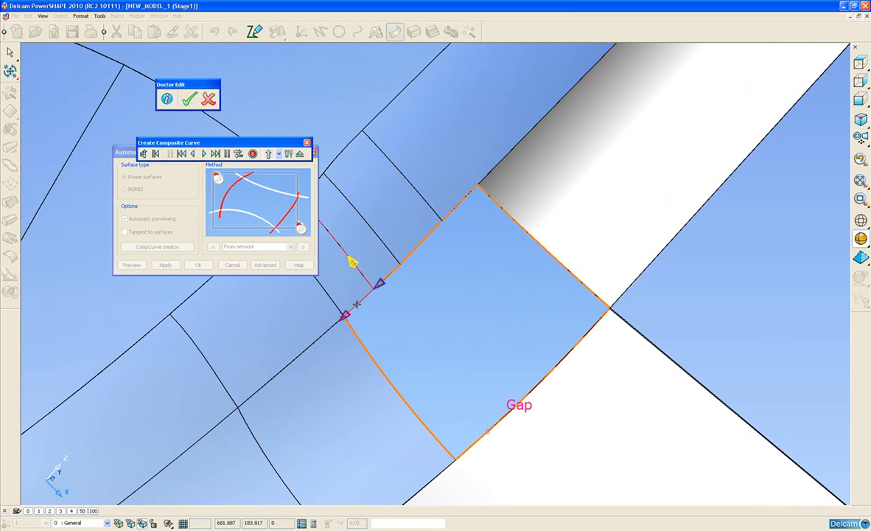
click(252, 153)
click(299, 154)
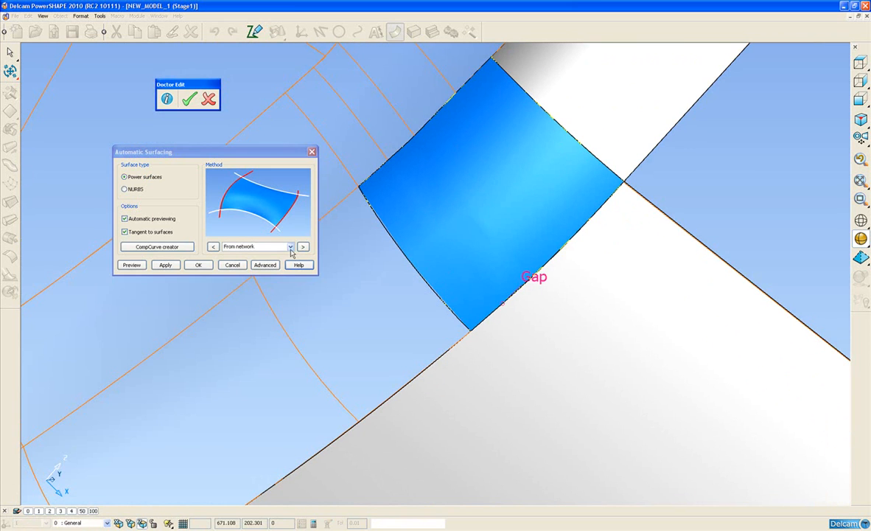
Cover the opening with a Fill-In surface tangent to the surrounding surfaces
click(290, 247)
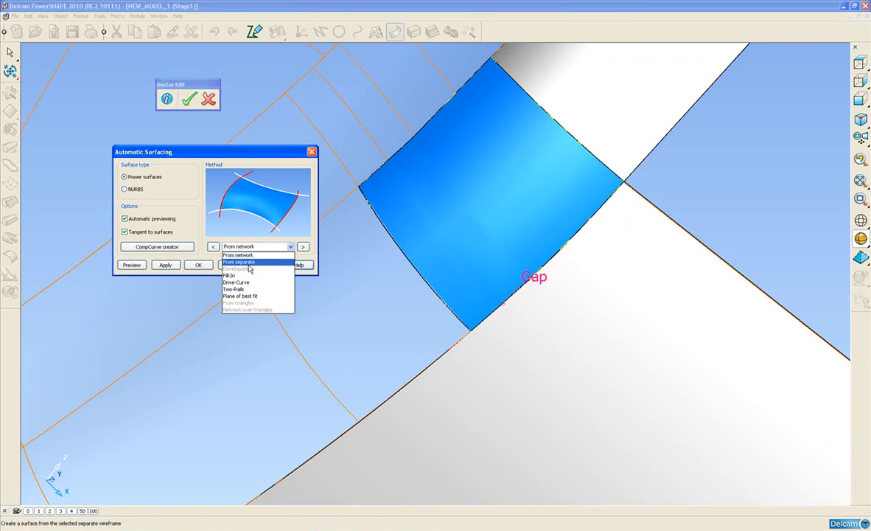
click(241, 278)
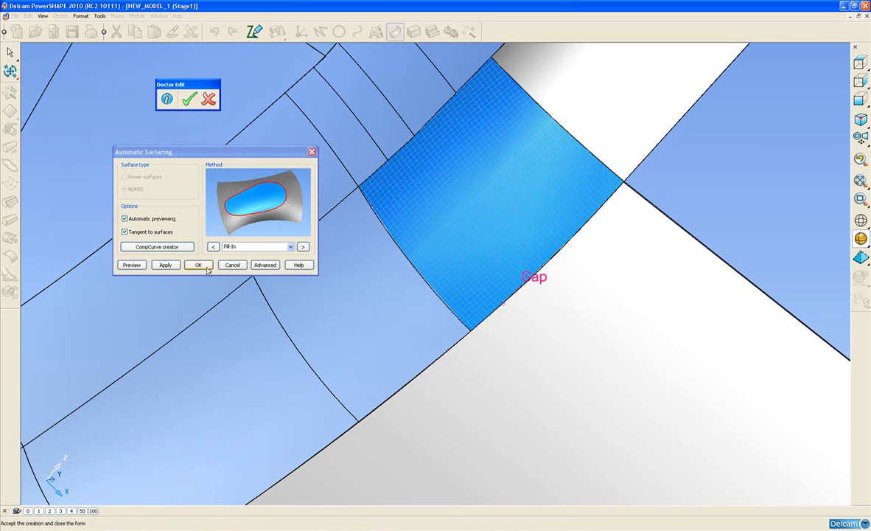
click(165, 264)
click(197, 264)
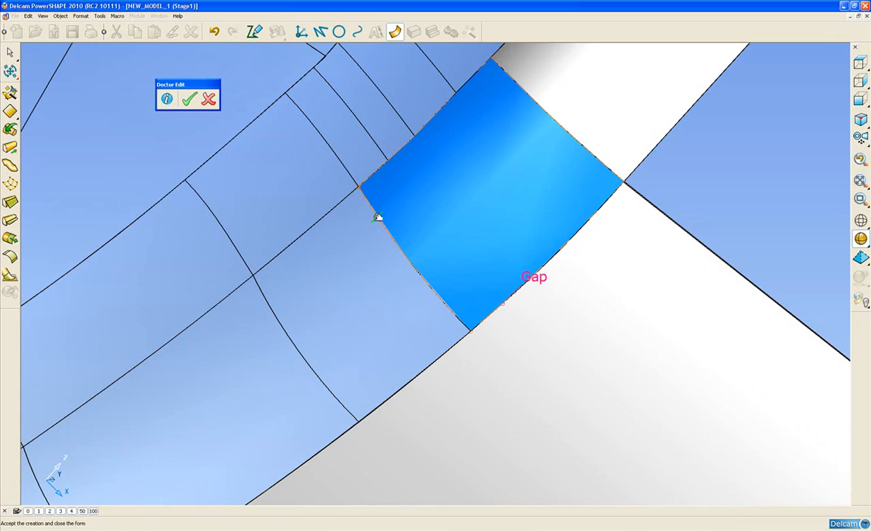
Delete the composite curve around the new fill-in surface
click(379, 214)
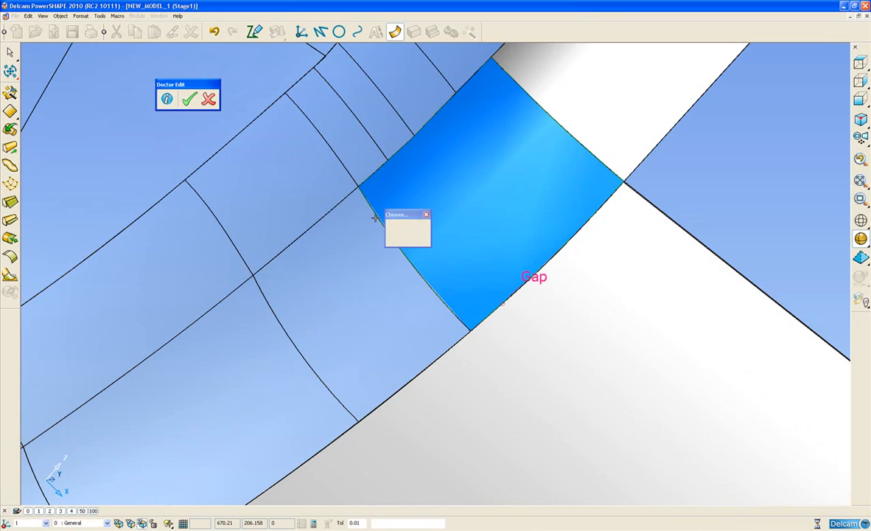
click(391, 224)
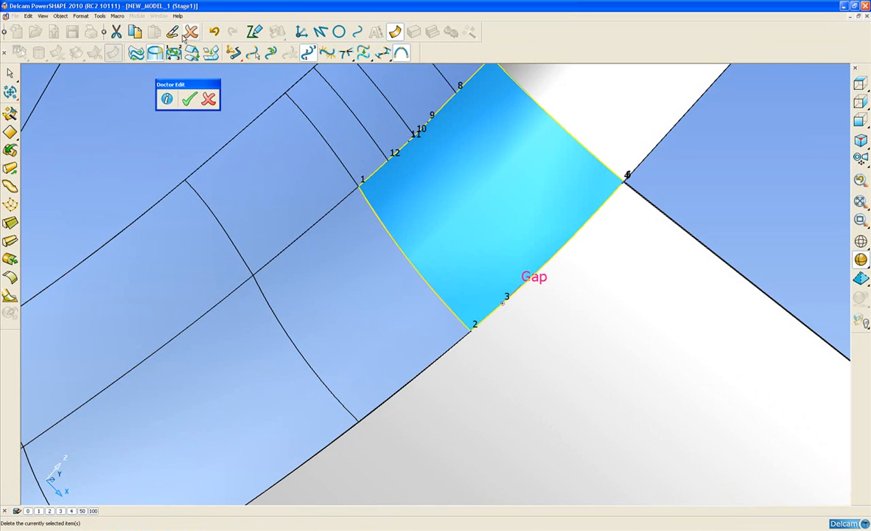
click(191, 32)
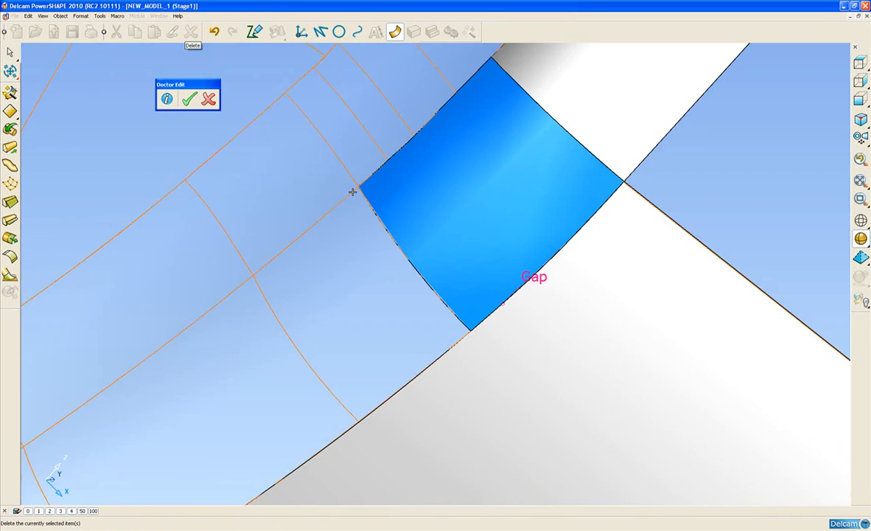
Select all surfaces and accept the Doctor edit to complete the third gap repair
mouse_move(12, 54)
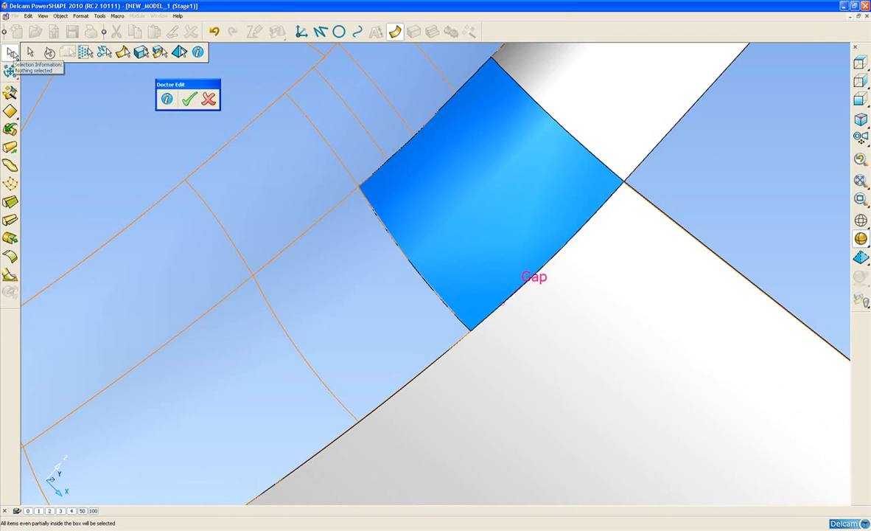
click(113, 53)
scroll(497, 221, down, 5)
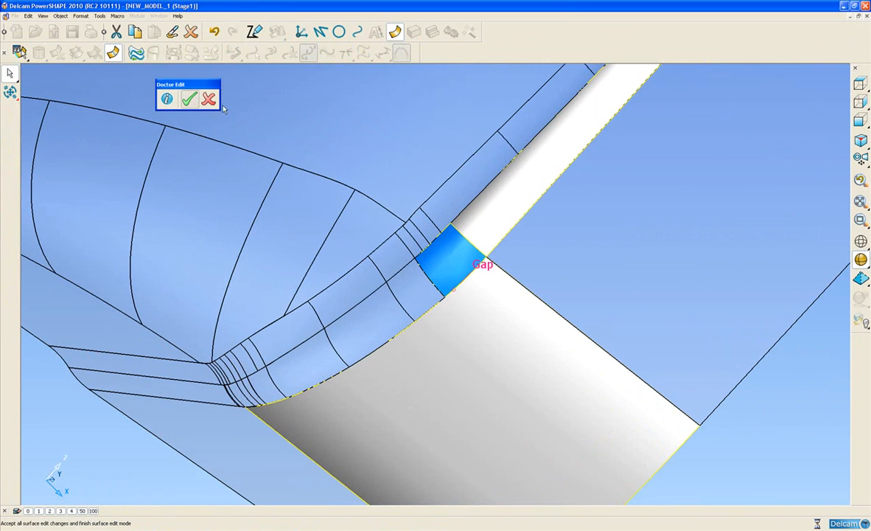
click(189, 99)
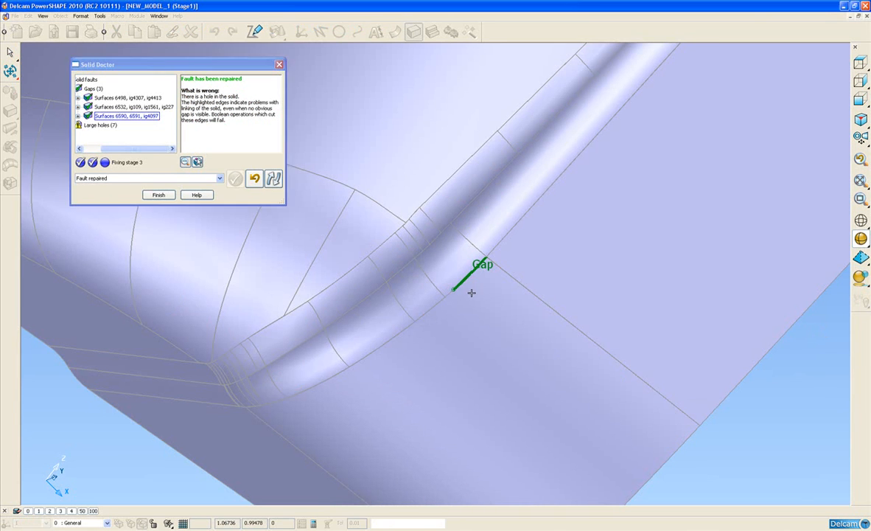
scroll(471, 295, up, 3)
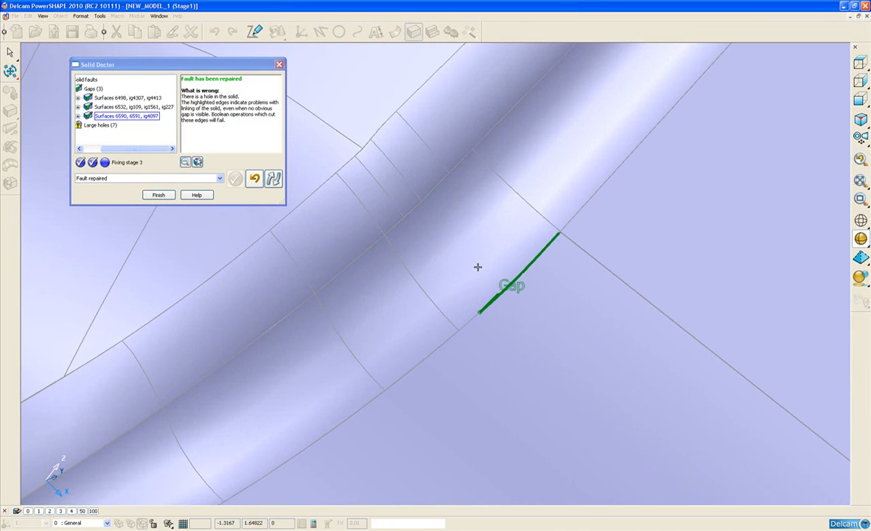
Fill the slot-shaped large hole of surfaces 6444 and ig2371 with a tangential surface
click(112, 139)
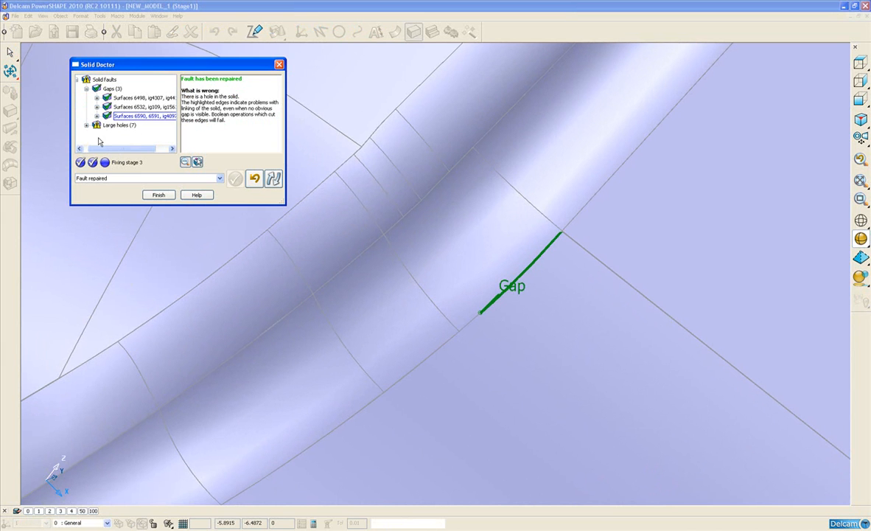
click(87, 88)
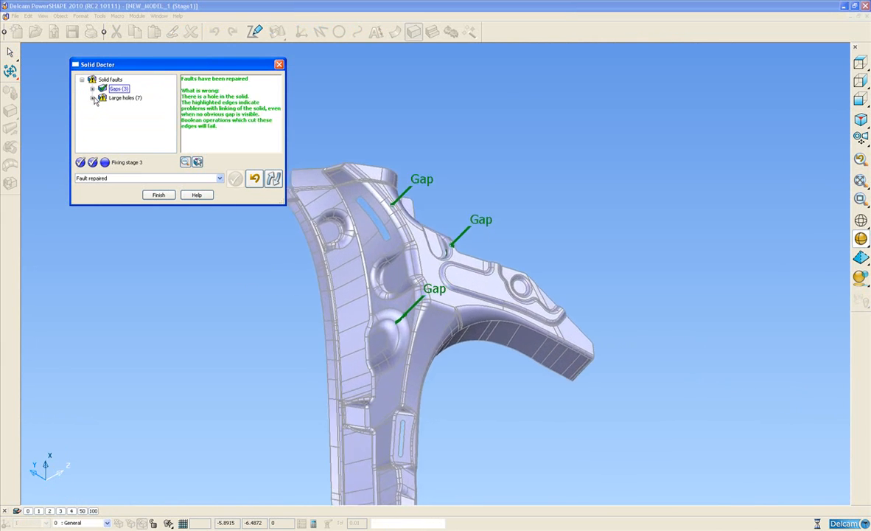
click(92, 98)
mouse_move(123, 148)
mouse_down()
mouse_move(146, 150)
mouse_move(124, 150)
mouse_up()
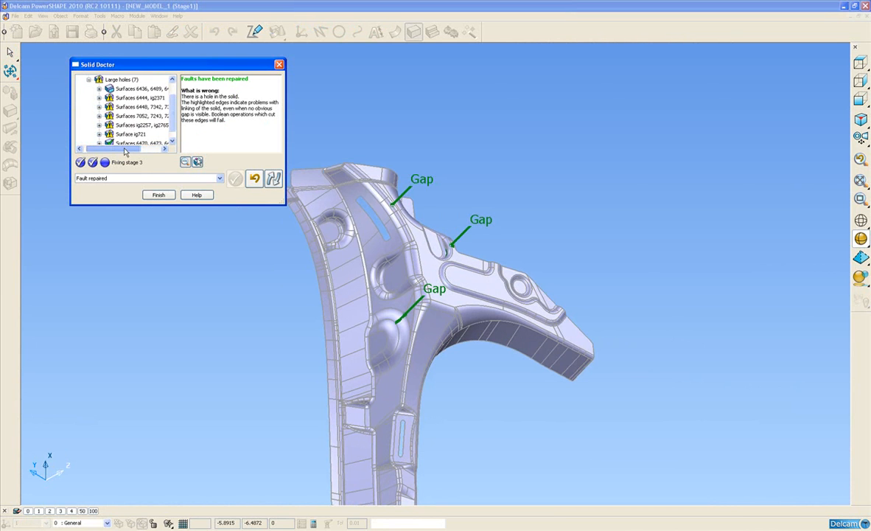
click(132, 97)
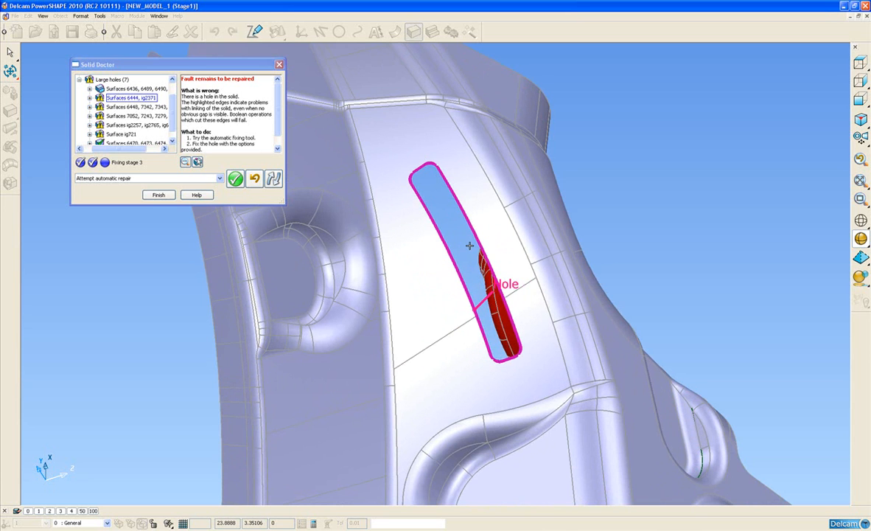
click(219, 179)
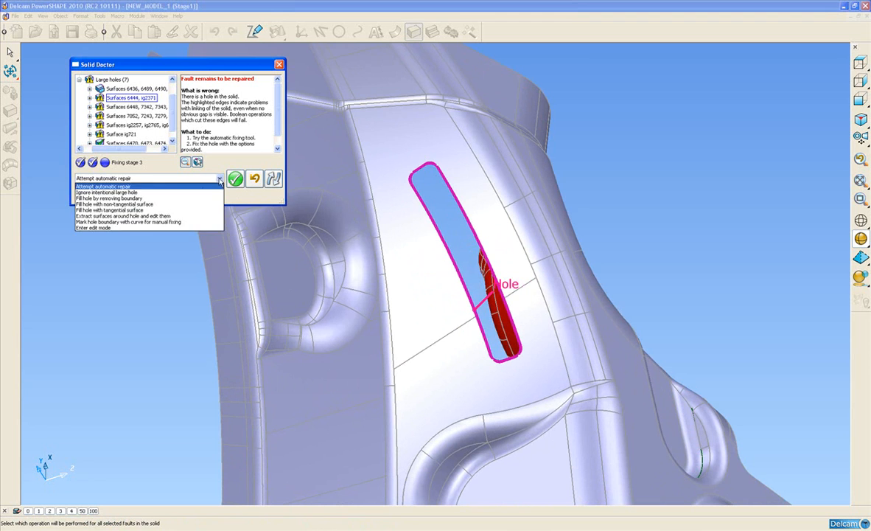
click(123, 211)
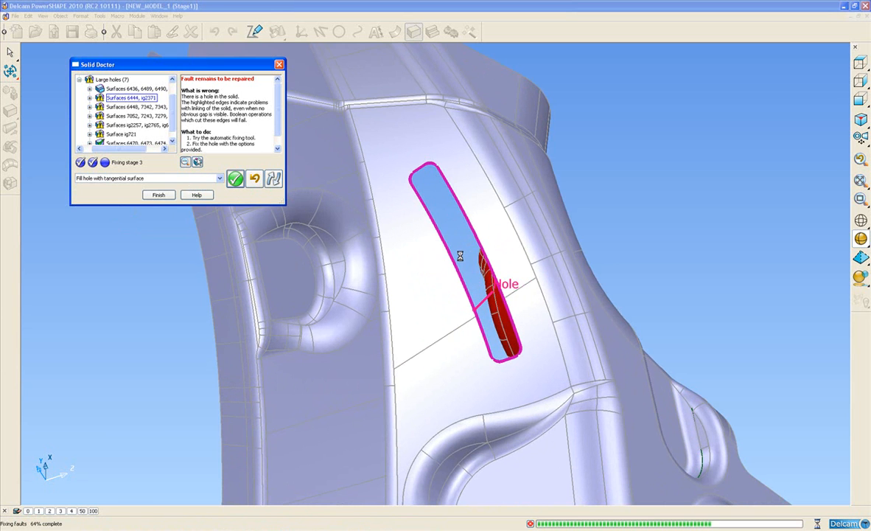
middle_drag(510, 325, 257, 223)
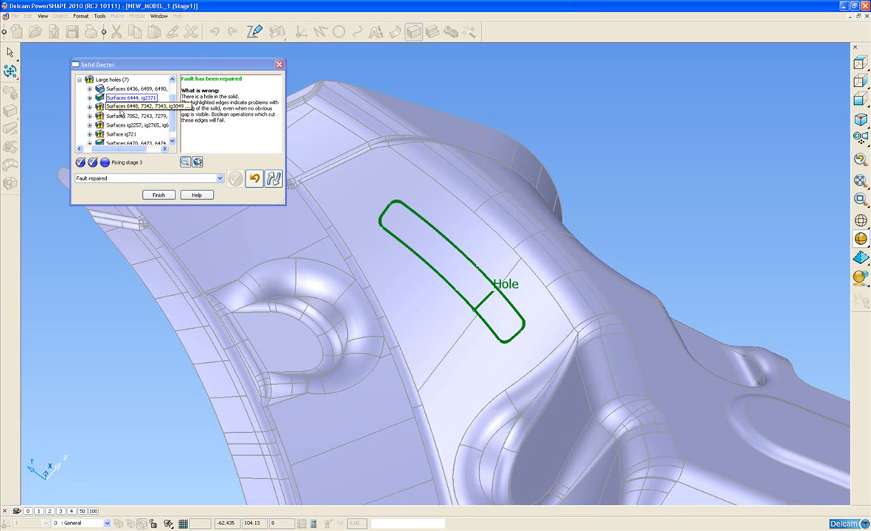
Extract the surfaces around the large hole of surfaces 6448, 7342, 7343 and ig3849 for editing
click(122, 107)
middle_drag(402, 269, 506, 168)
shift+middle_drag(548, 222, 552, 198)
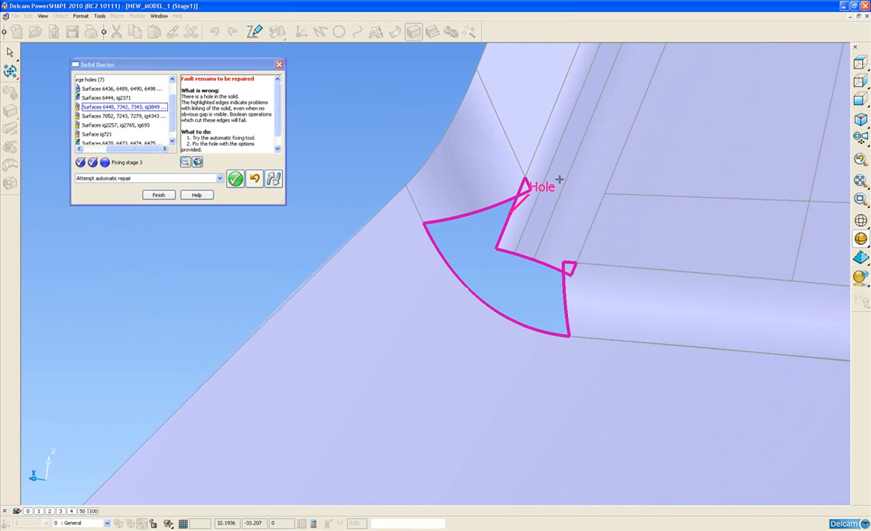
middle_drag(560, 213, 549, 184)
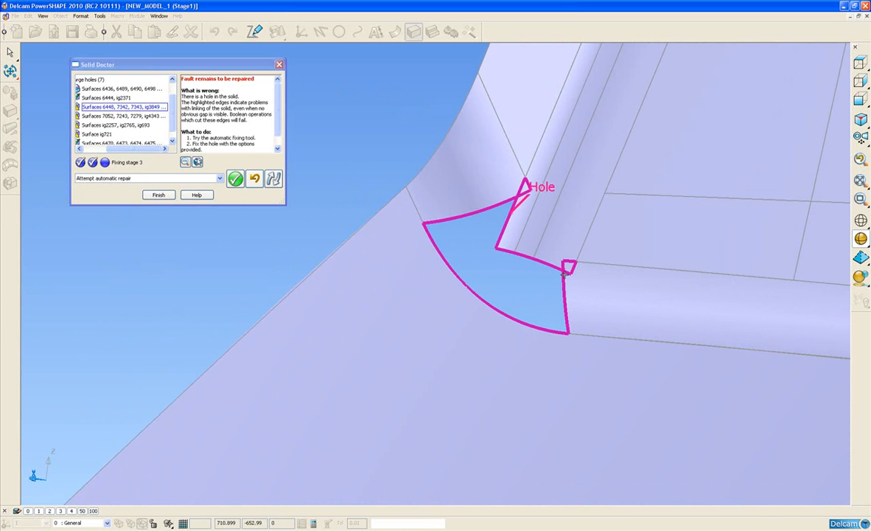
click(219, 179)
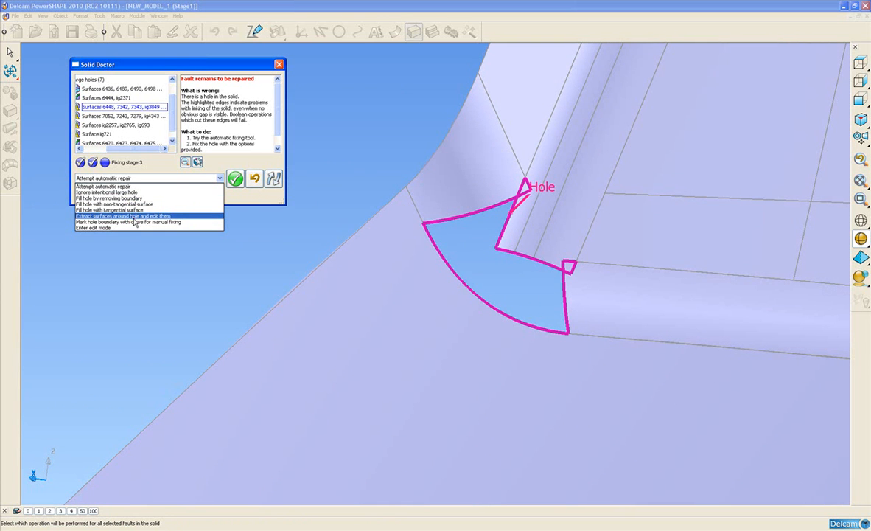
click(136, 216)
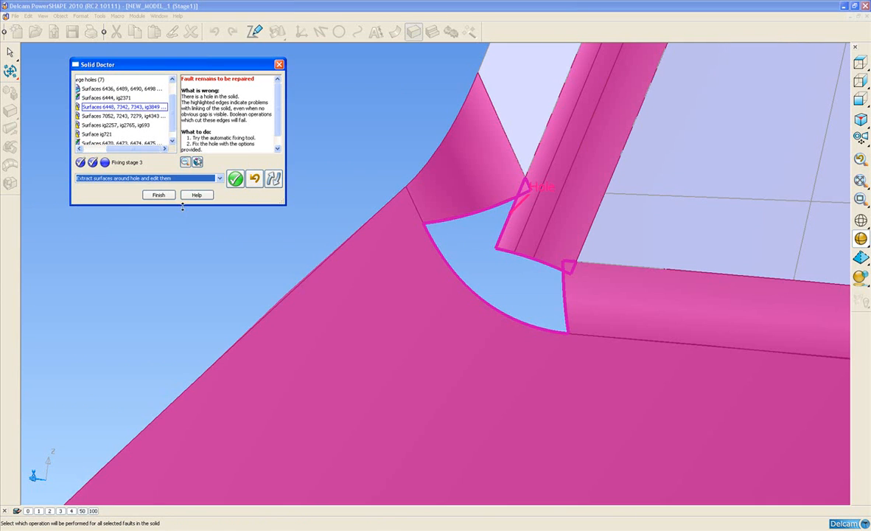
click(234, 178)
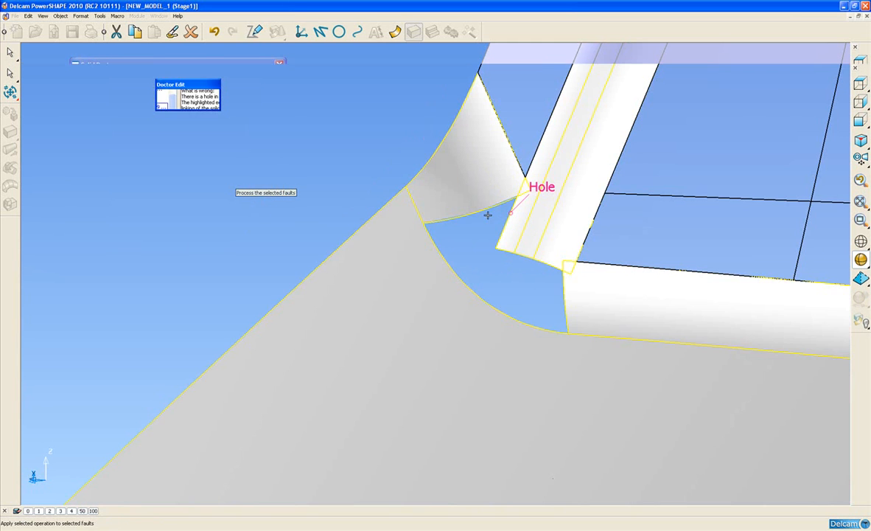
Break the triangular fillet surface at its internal curve beside the hole and delete the narrow strip bordering the opening
shift+middle_drag(488, 214, 432, 248)
click(429, 279)
click(419, 222)
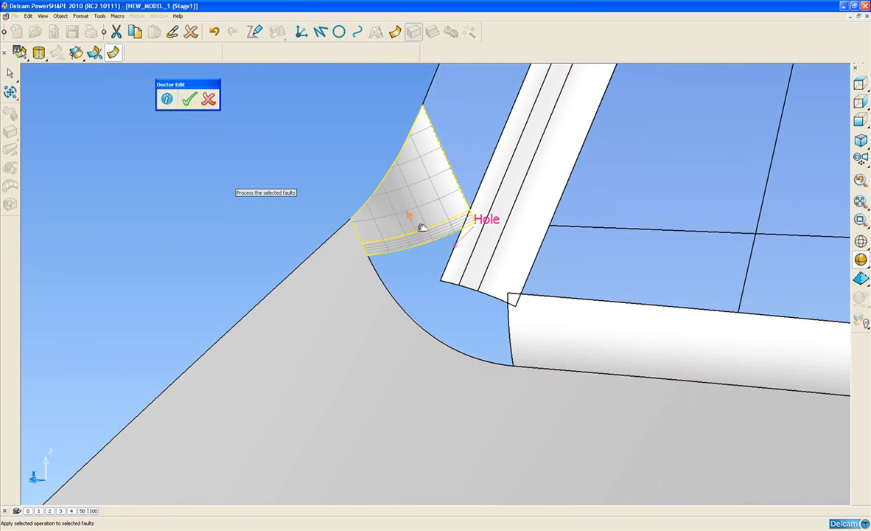
click(431, 227)
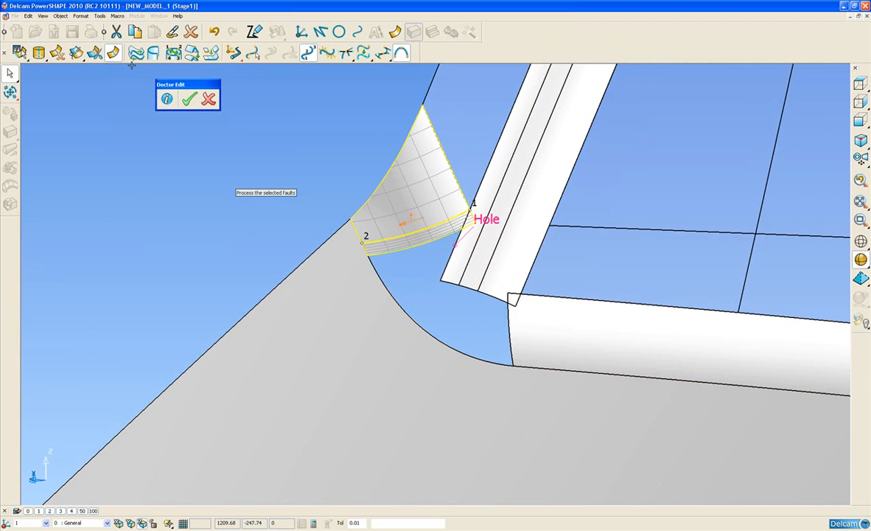
click(95, 53)
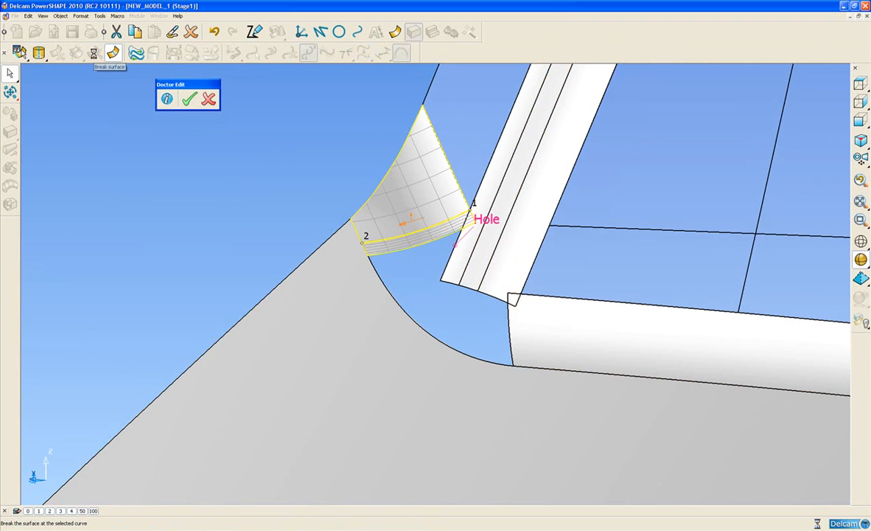
click(406, 243)
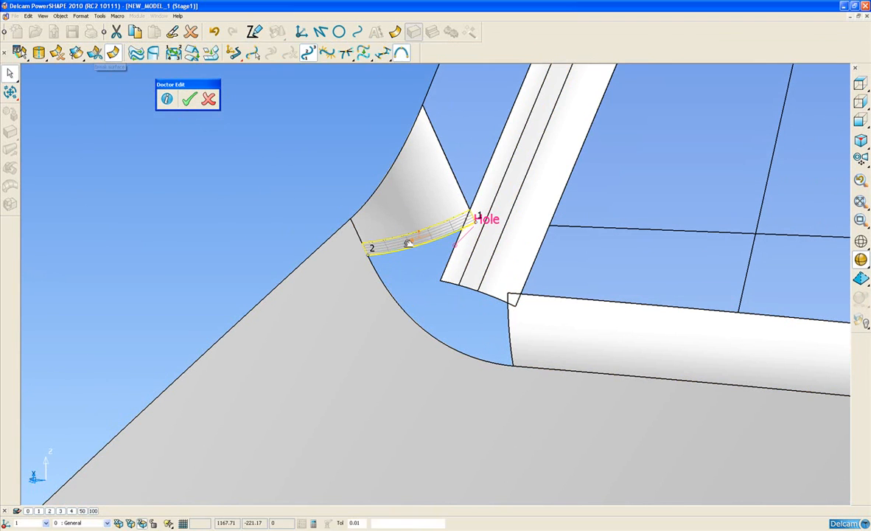
key(Delete)
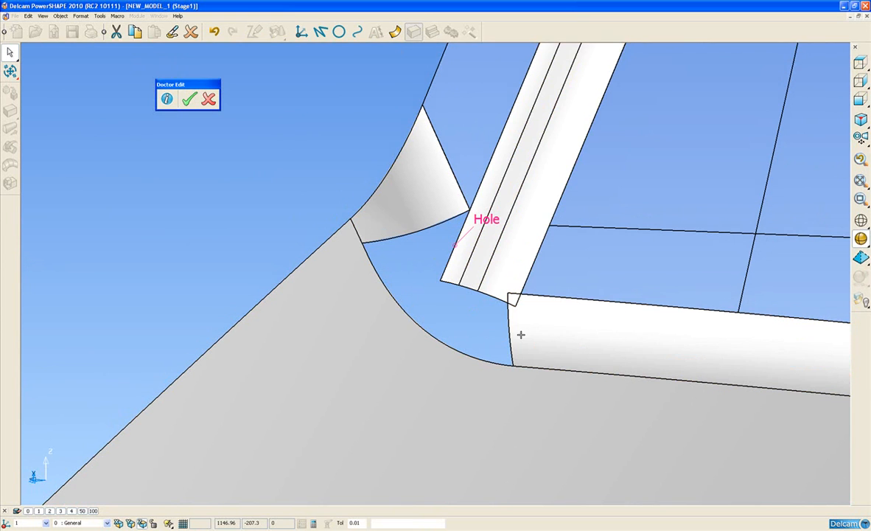
Break the long horizontal fillet surface at its curve nearest the hole and delete the short end strip
click(519, 335)
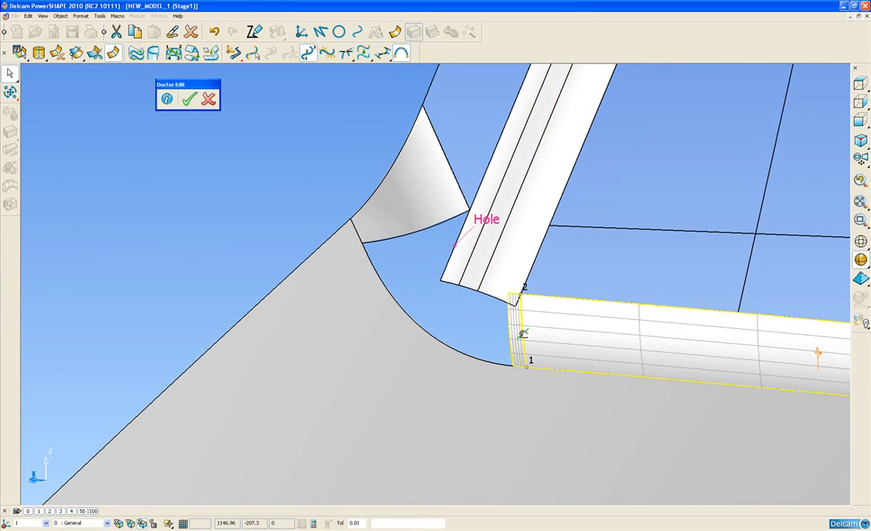
click(95, 54)
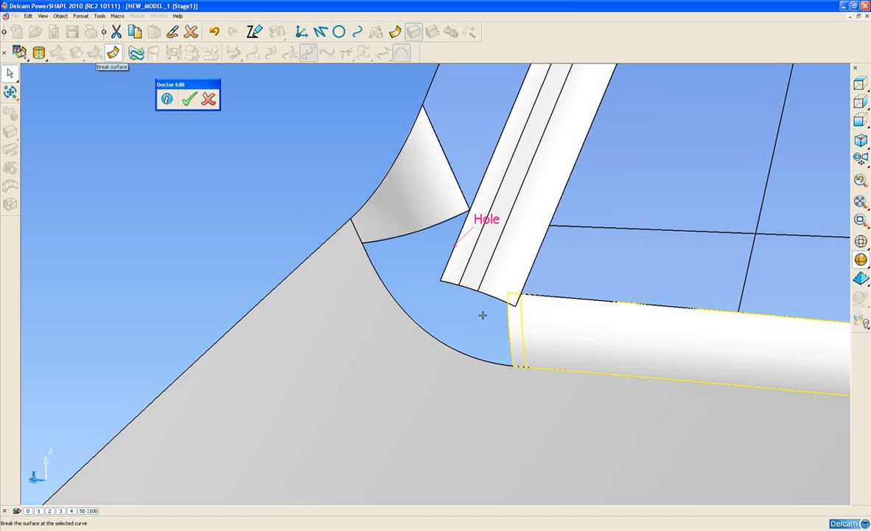
click(520, 332)
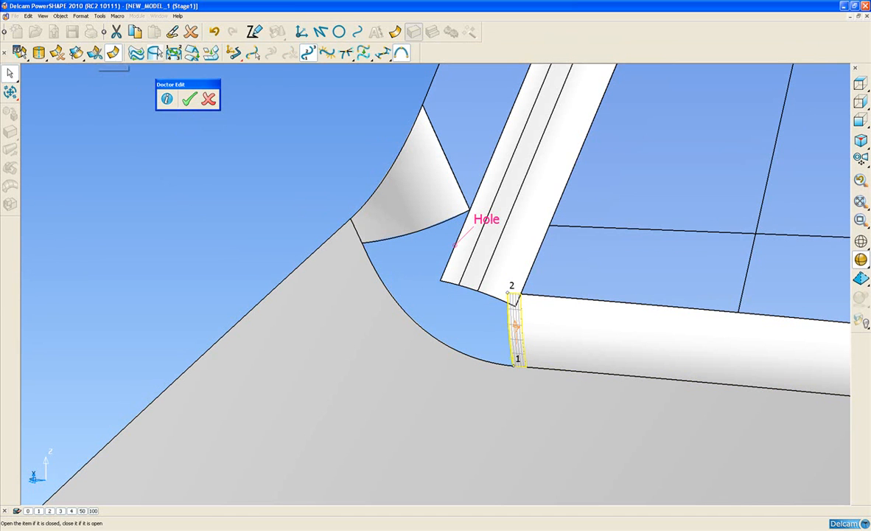
key(Delete)
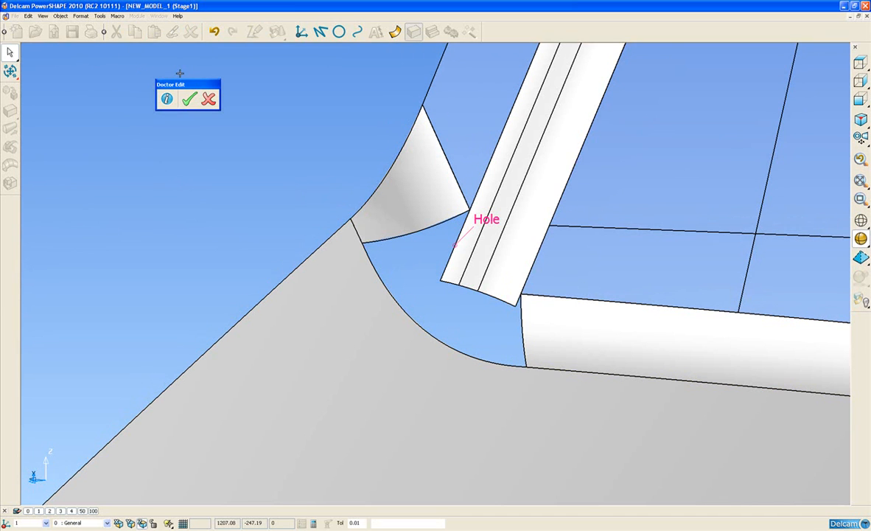
Convert the inner edge curves of surfaces ig3849 and ig3983 to wireframe
click(448, 155)
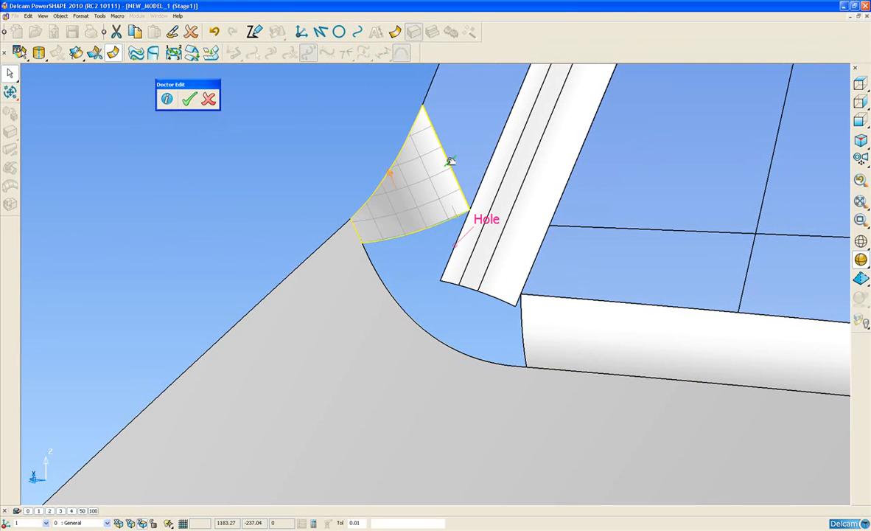
right_click(450, 165)
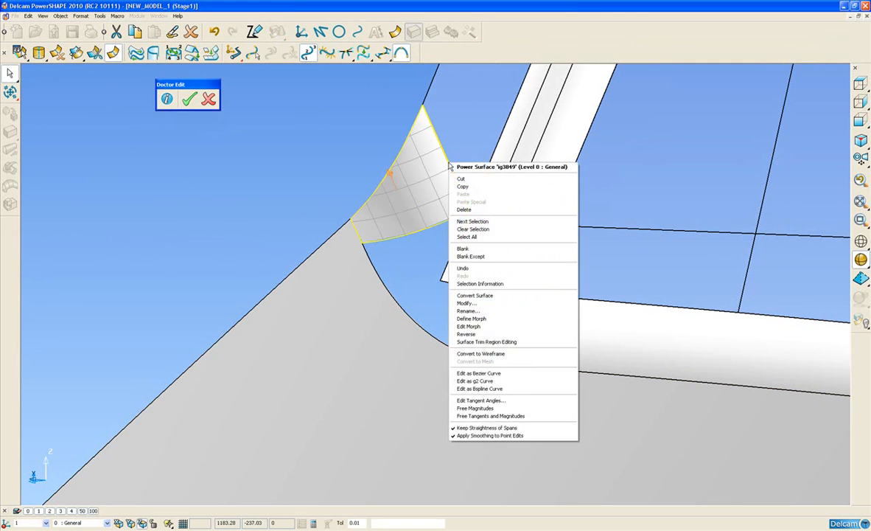
click(477, 355)
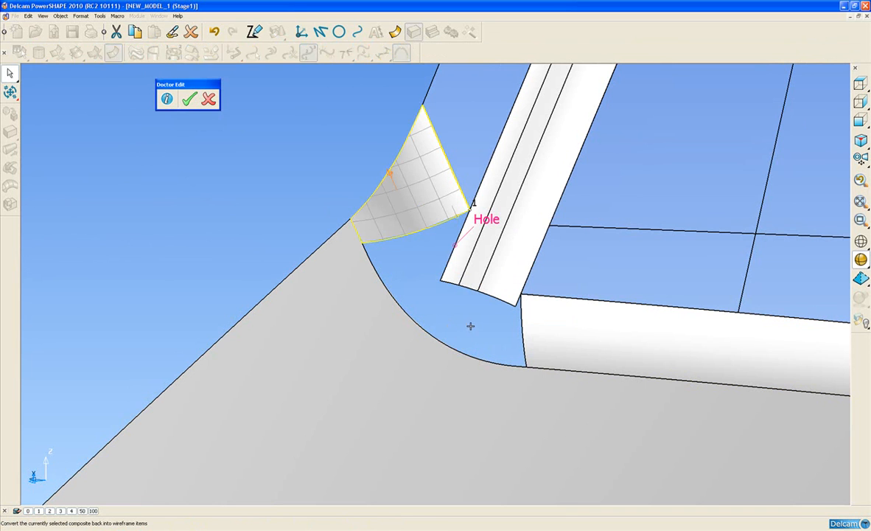
click(558, 297)
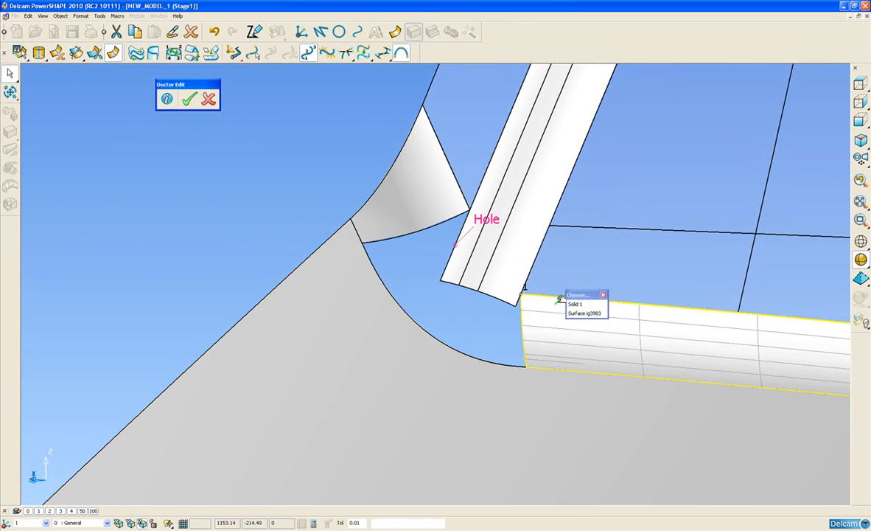
click(572, 313)
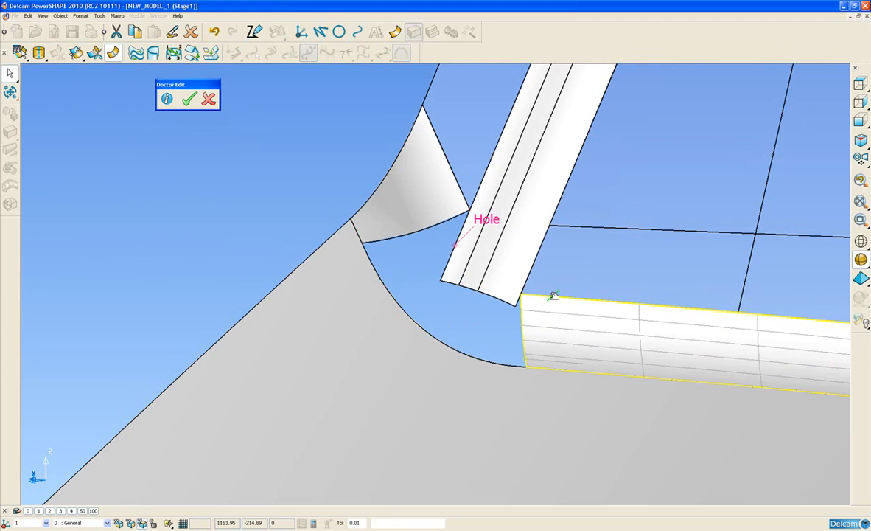
right_click(551, 295)
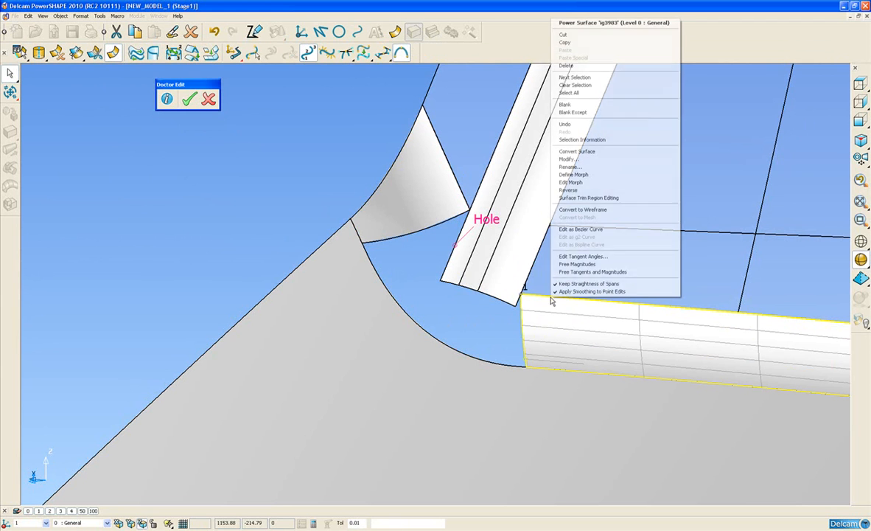
click(575, 213)
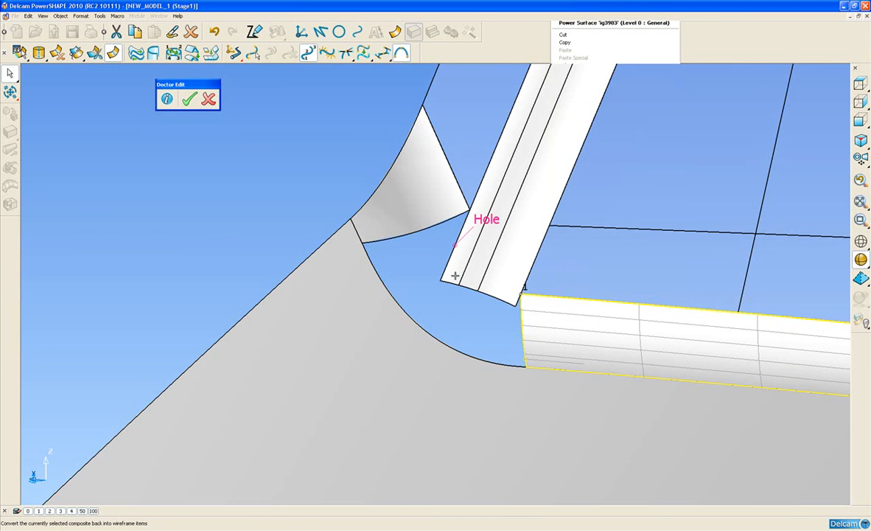
Append the horizontal fillet's wireframe edge to the triangular surface's edge, bridging the corner with one smooth curve
click(458, 188)
click(489, 190)
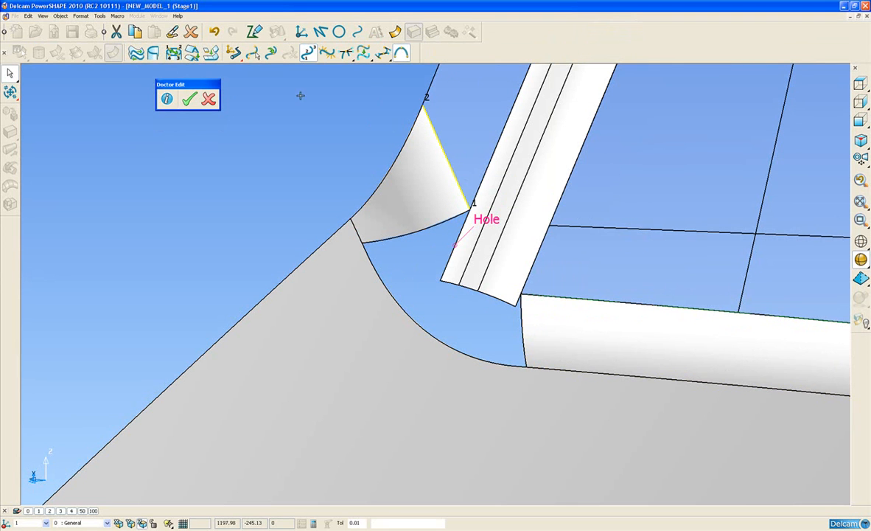
click(191, 53)
click(532, 296)
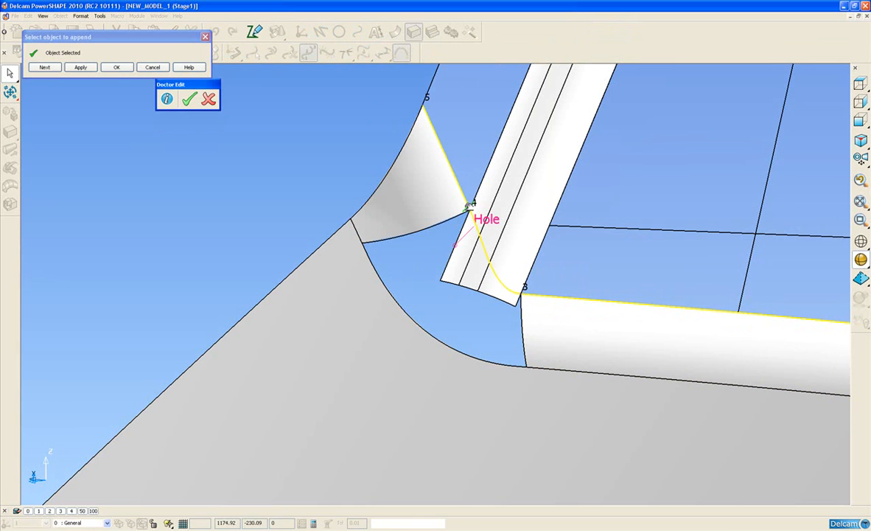
click(80, 67)
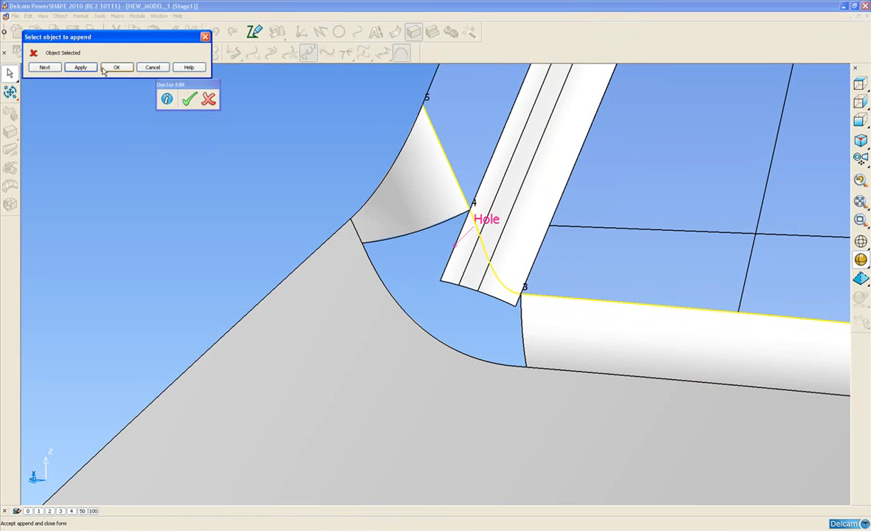
click(116, 67)
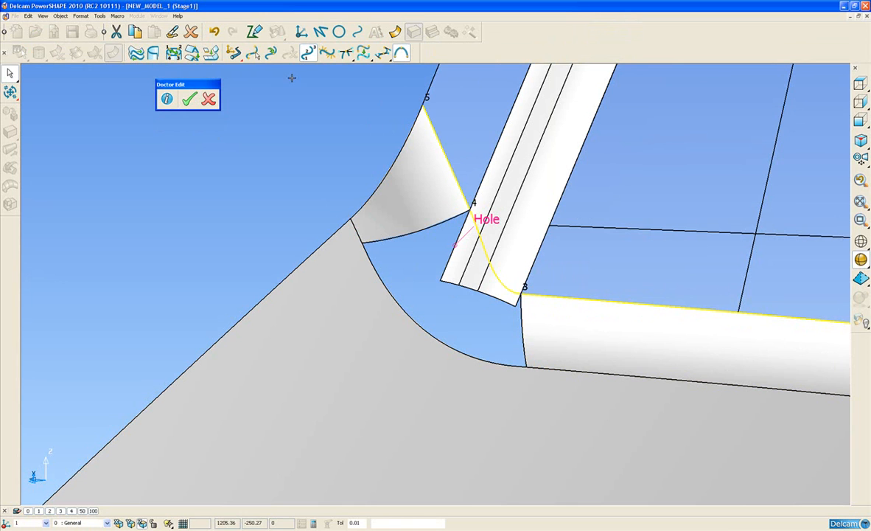
Limit the slanted strip surfaces to the appended curve, removing their ends that overhang the hole, and delete the curve
click(10, 91)
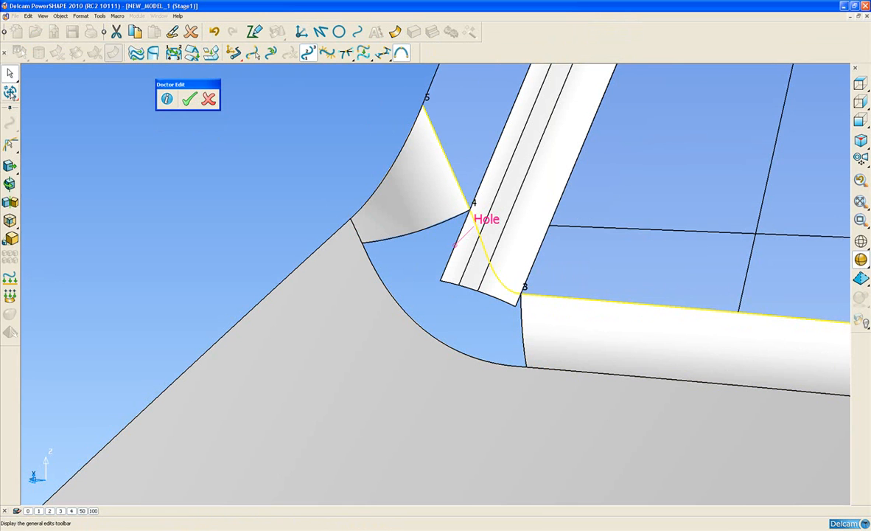
click(10, 144)
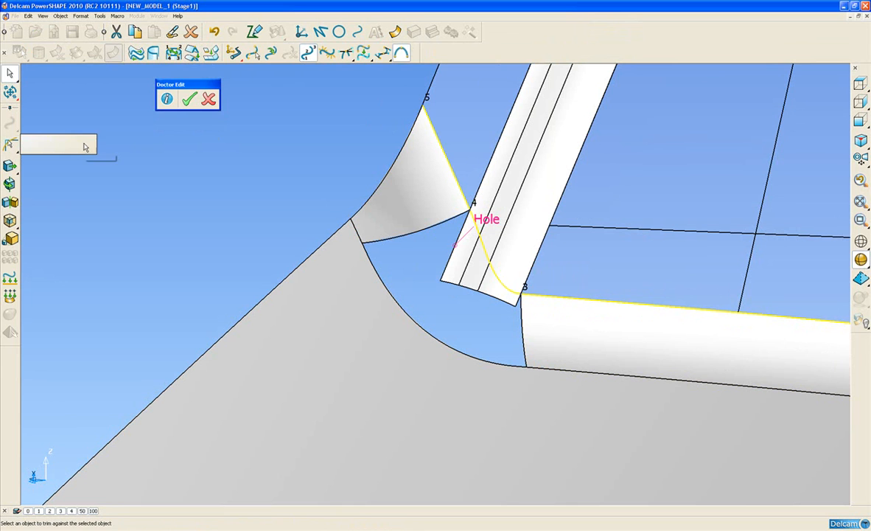
click(86, 146)
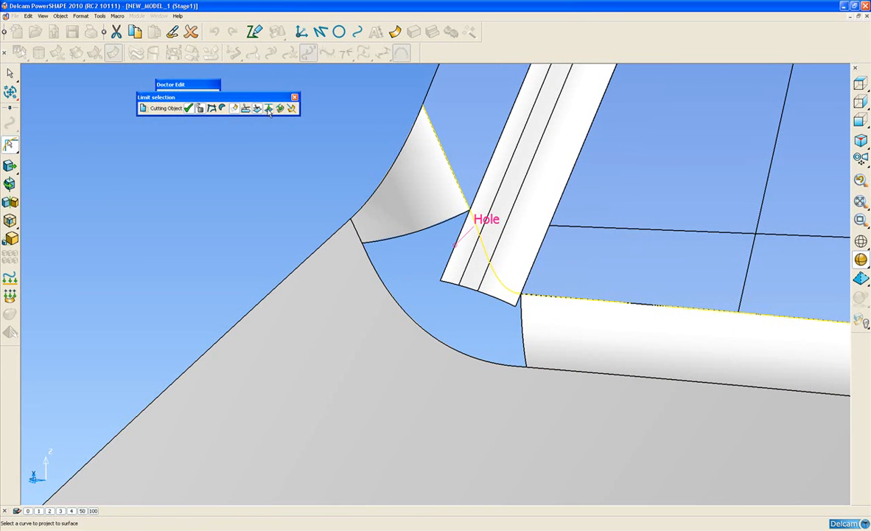
click(201, 110)
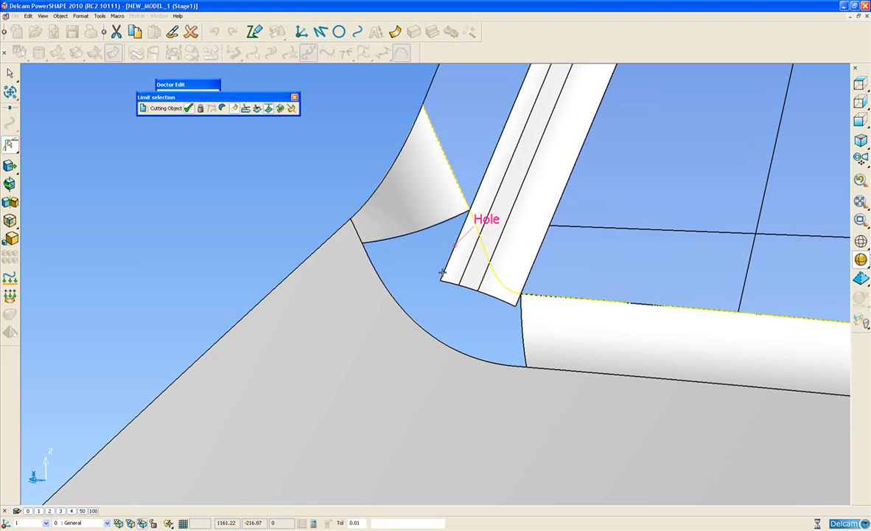
click(450, 273)
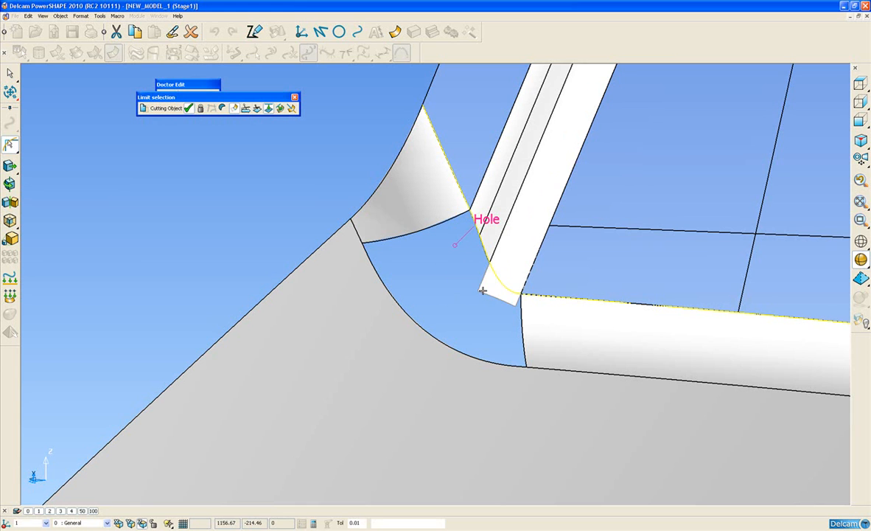
click(482, 292)
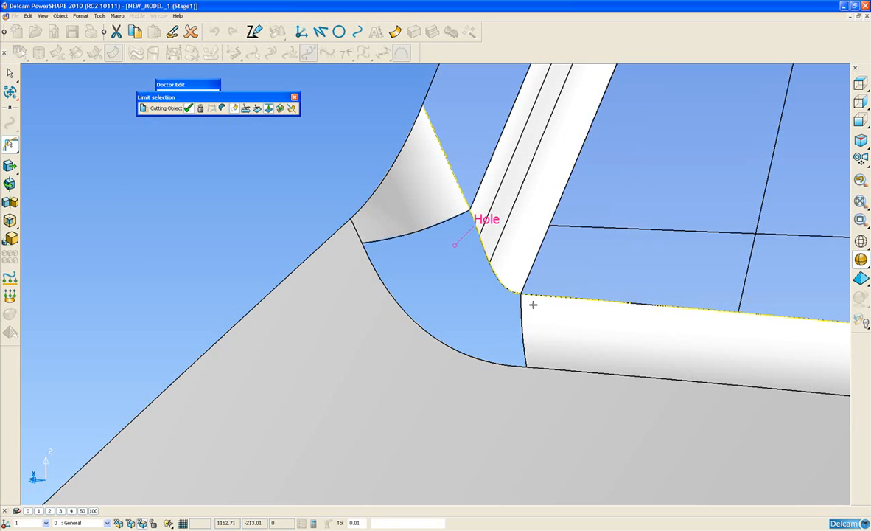
click(294, 97)
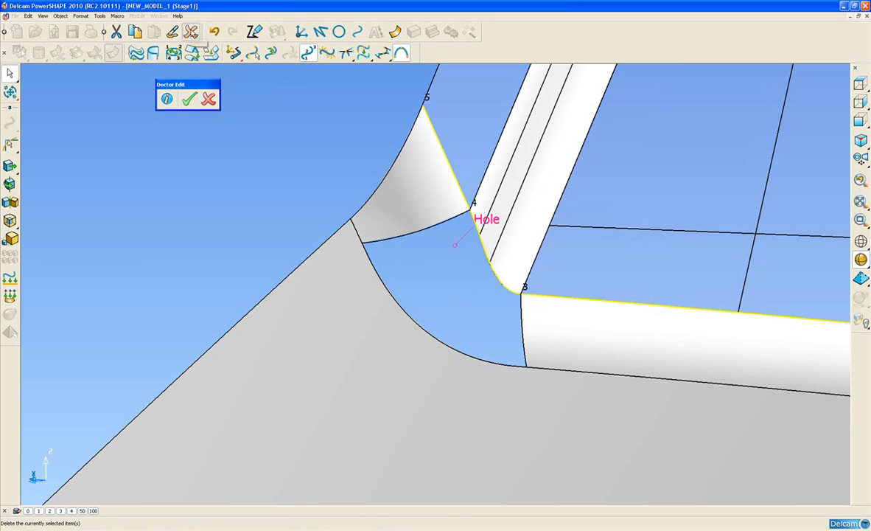
click(191, 31)
Trace the four boundary edges of the corner hole as a closed composite curve for automatic surfacing
scroll(424, 326, up, 3)
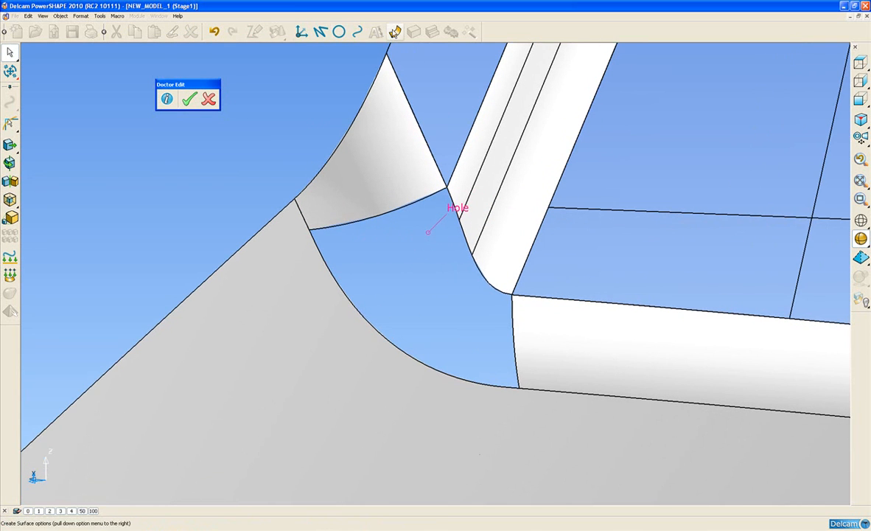
click(396, 32)
click(10, 92)
click(157, 246)
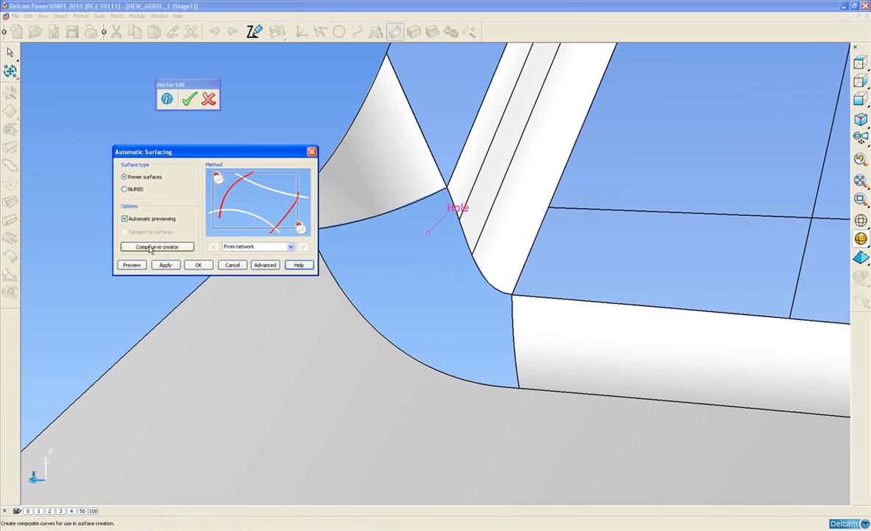
click(417, 201)
click(457, 219)
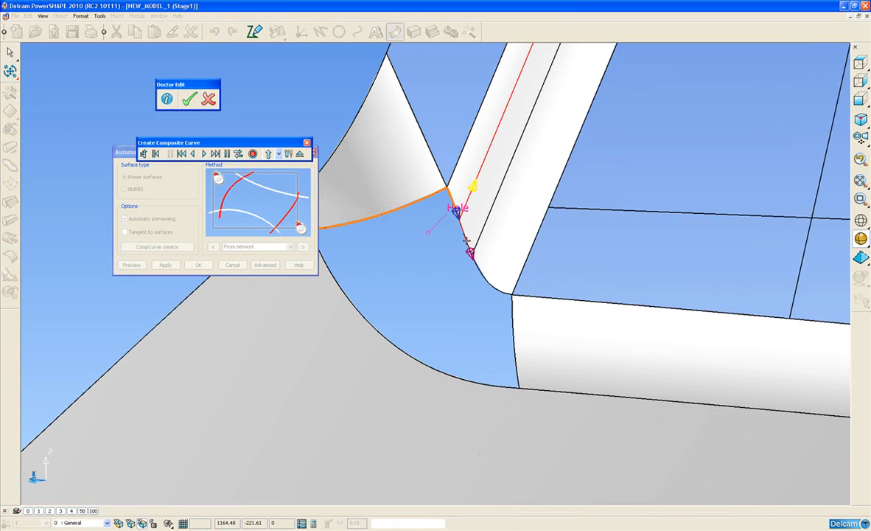
click(515, 330)
click(462, 355)
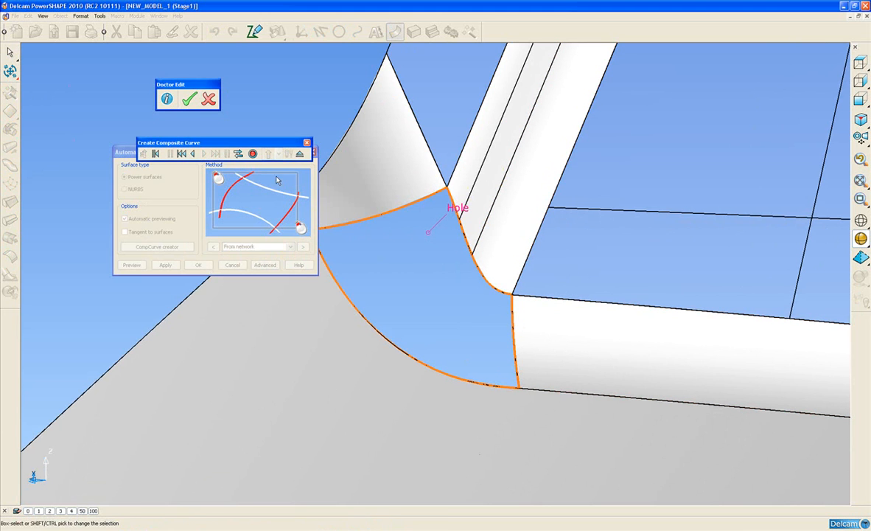
click(252, 152)
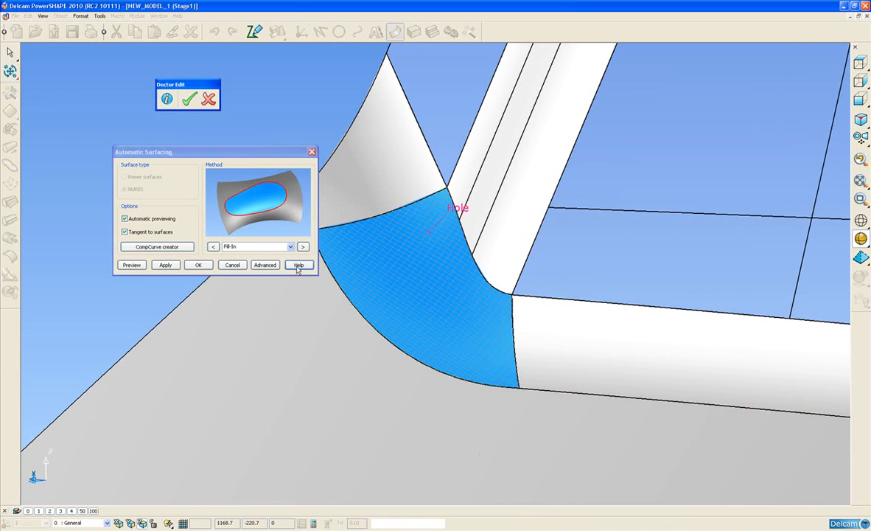
Create a Fill-In surface across the corner hole, tangent to the surrounding surfaces
scroll(494, 243, up, 5)
scroll(494, 258, down, 5)
middle_drag(485, 270, 516, 295)
click(197, 264)
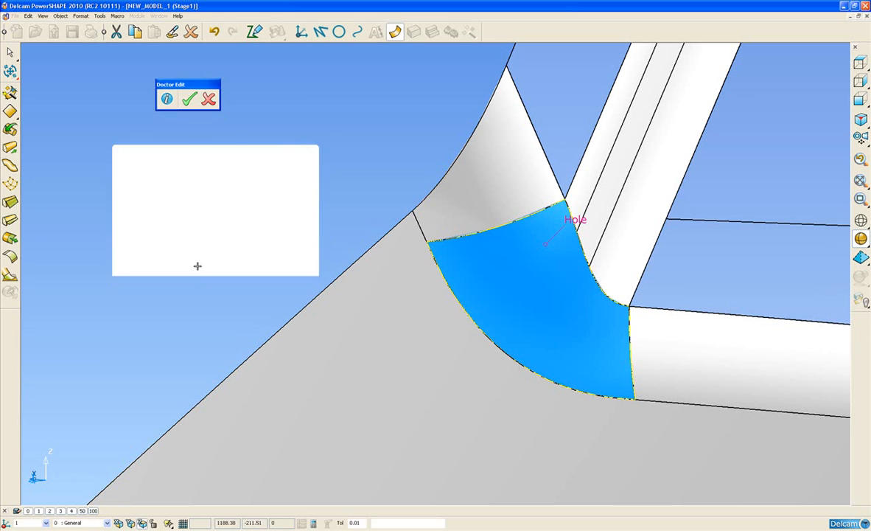
Select all the extracted surfaces including the new patch and accept the edit back into the solid
mouse_move(11, 54)
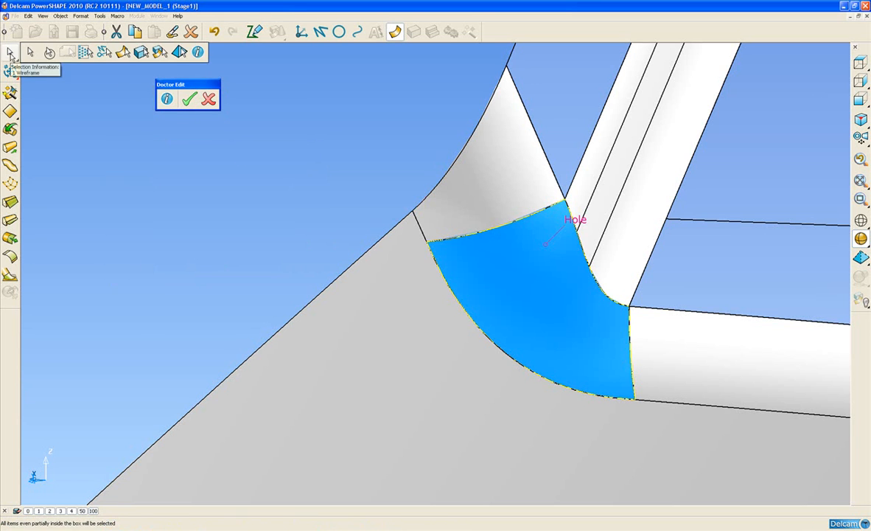
click(124, 56)
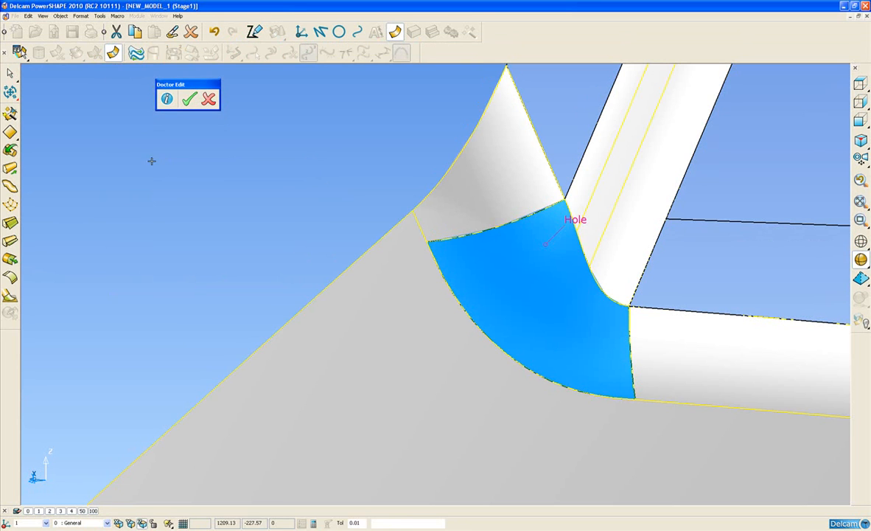
click(188, 99)
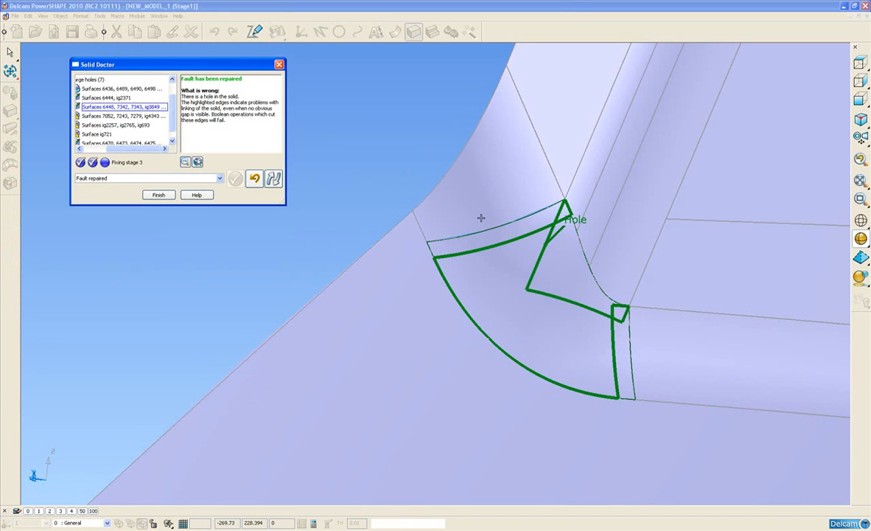
Repair the large hole at surfaces 7052, 7243, 7279 and ig4343 by filling it with a tangential surface
scroll(480, 240, down, 2)
scroll(480, 241, down, 3)
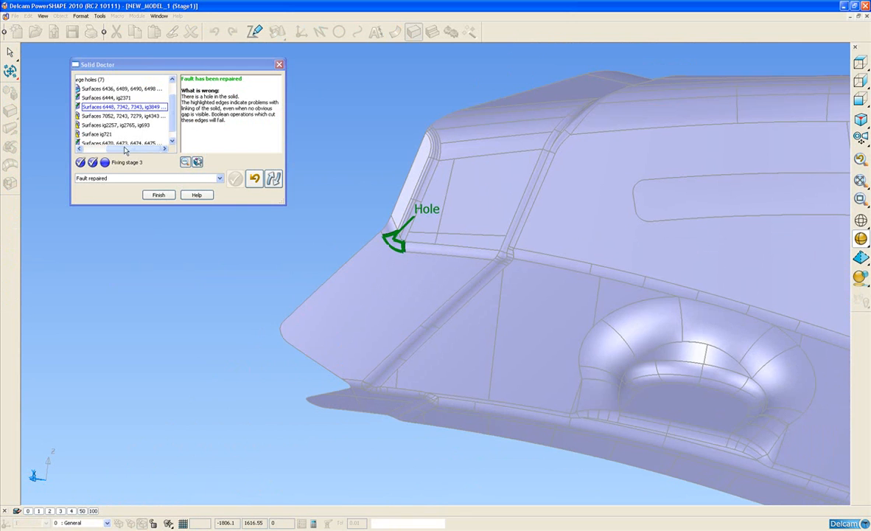
click(117, 151)
click(117, 151)
click(140, 116)
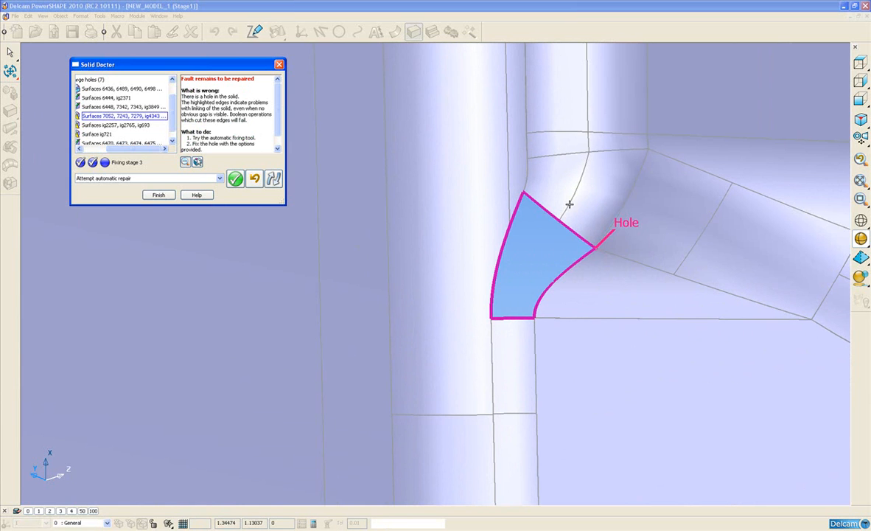
click(219, 179)
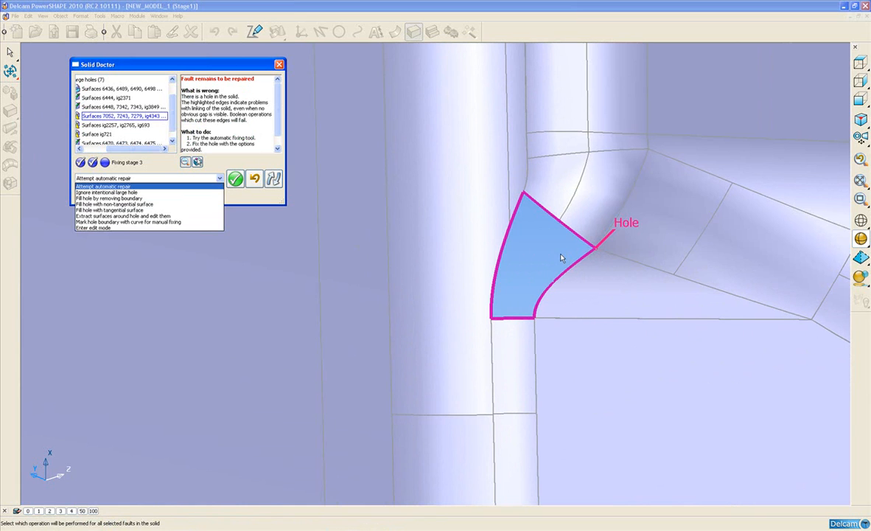
click(122, 210)
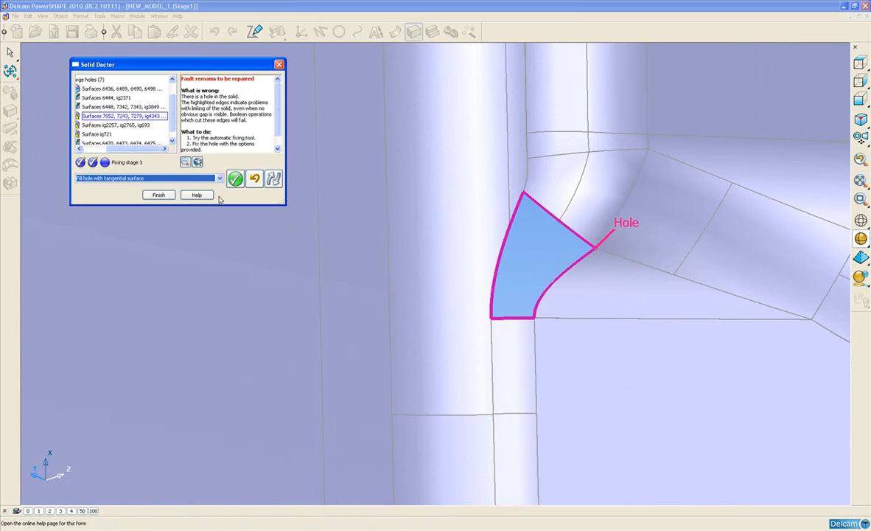
click(234, 178)
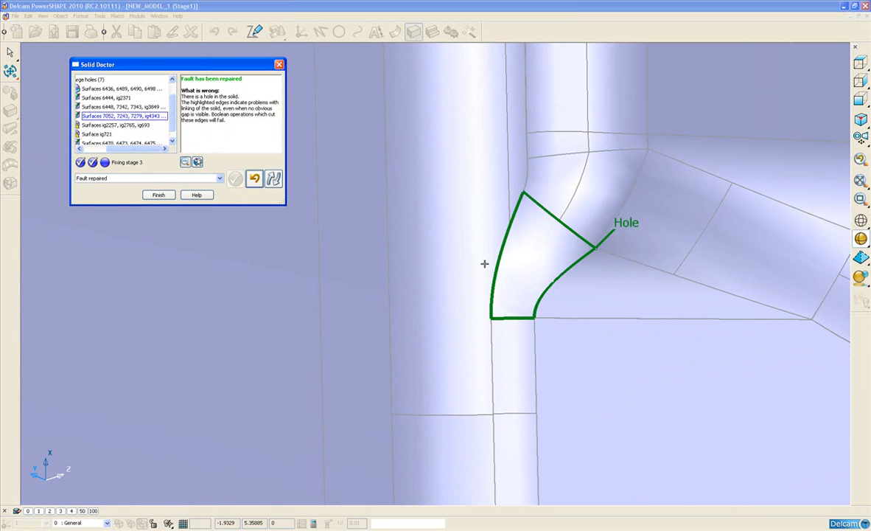
Inspect the large hole at surfaces ig2257, ig2765 and ig693, and extract the surfaces around it for editing
click(135, 126)
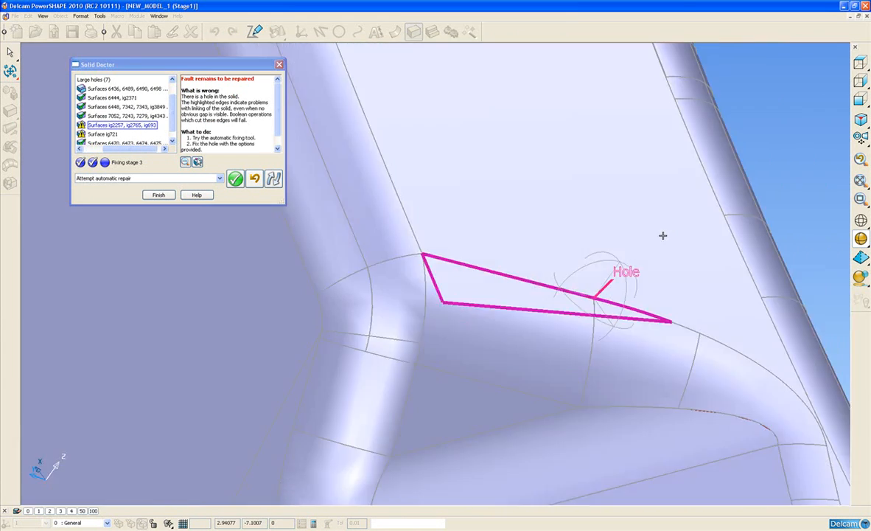
middle_drag(663, 236, 608, 290)
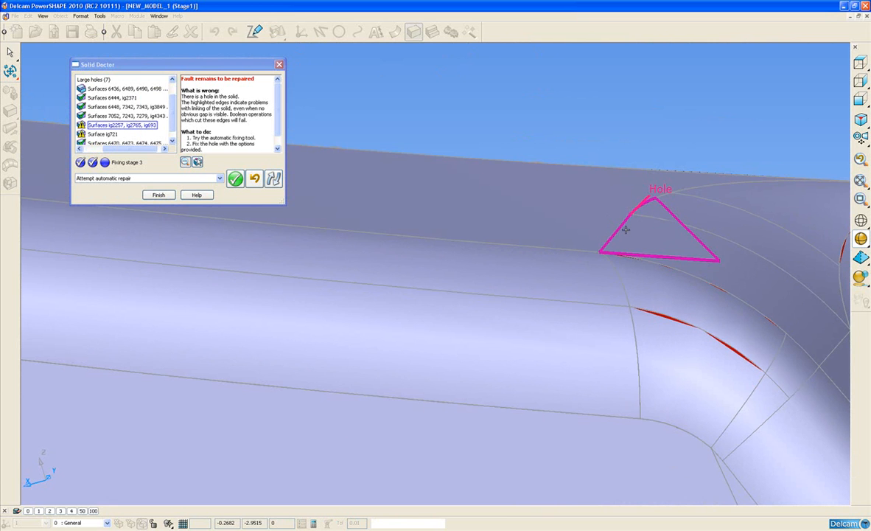
middle_drag(686, 251, 539, 214)
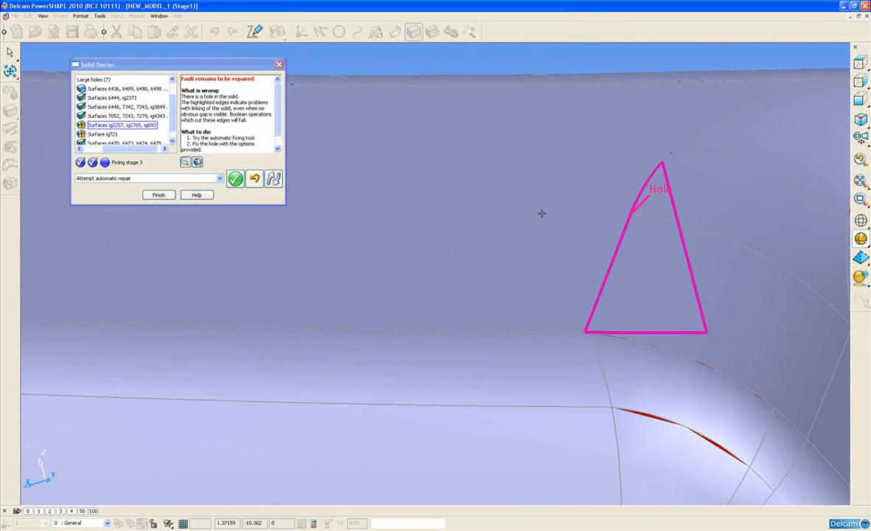
middle_drag(639, 287, 500, 299)
scroll(480, 333, down, 3)
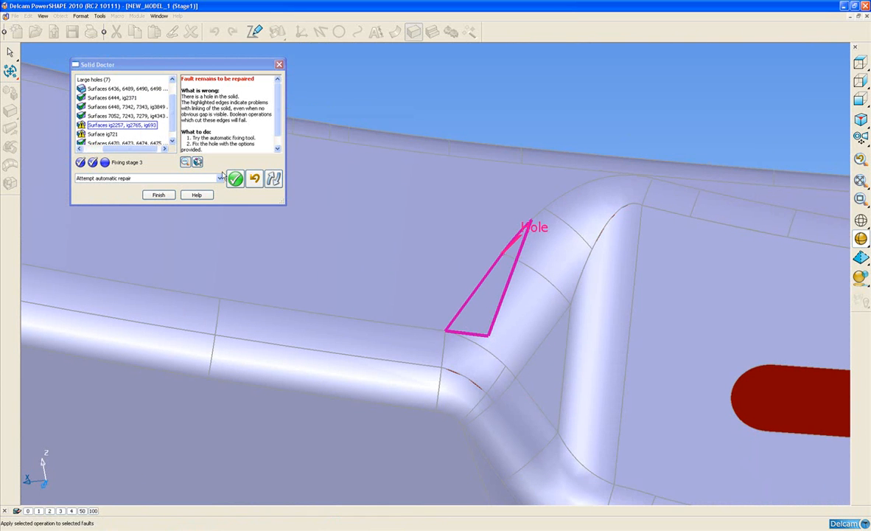
click(214, 177)
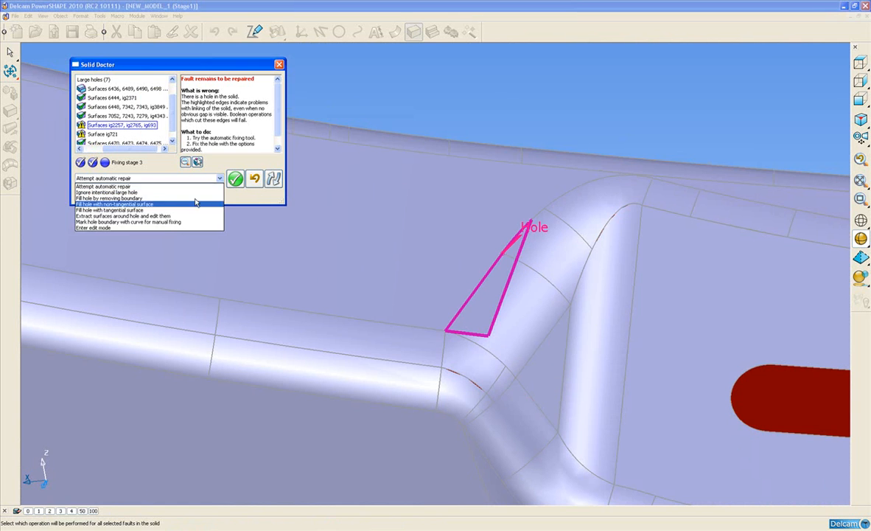
click(151, 216)
click(235, 179)
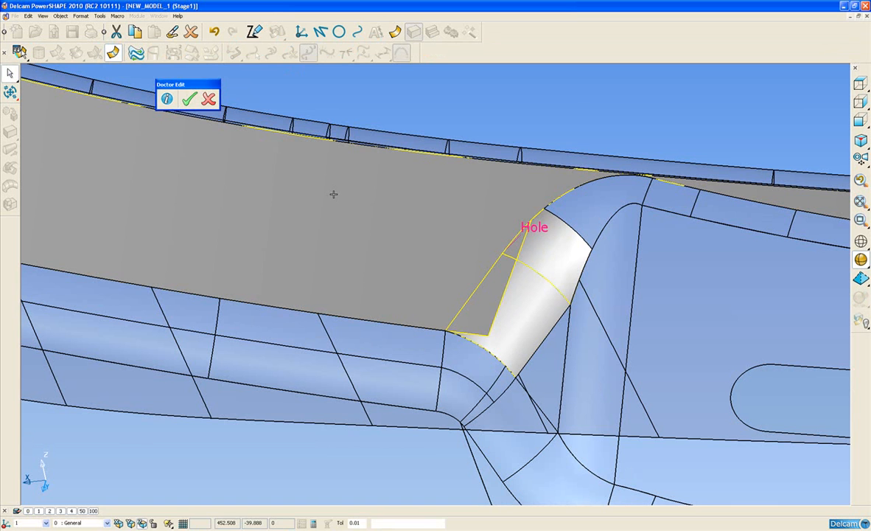
Isolate the two adjoining fillet surfaces beside the triangular hole, hiding everything else
shift+middle_drag(485, 286, 506, 269)
scroll(521, 302, up, 1)
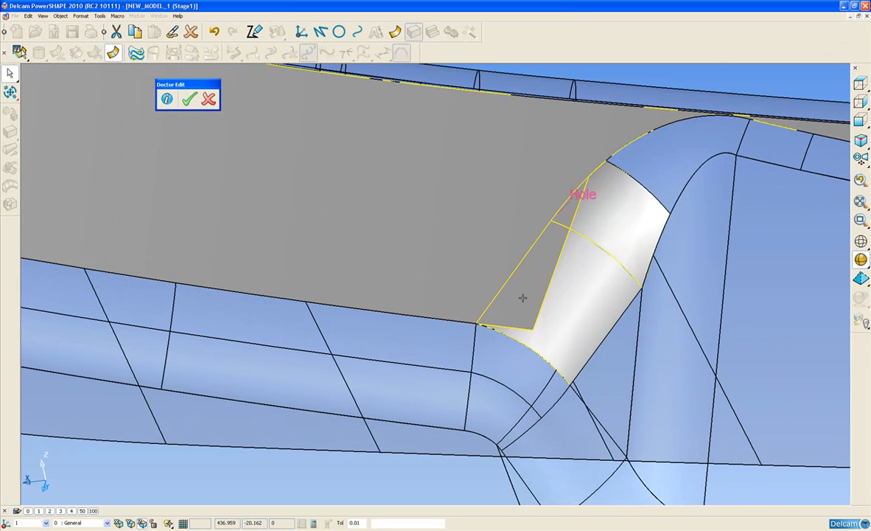
shift+middle_drag(511, 282, 484, 284)
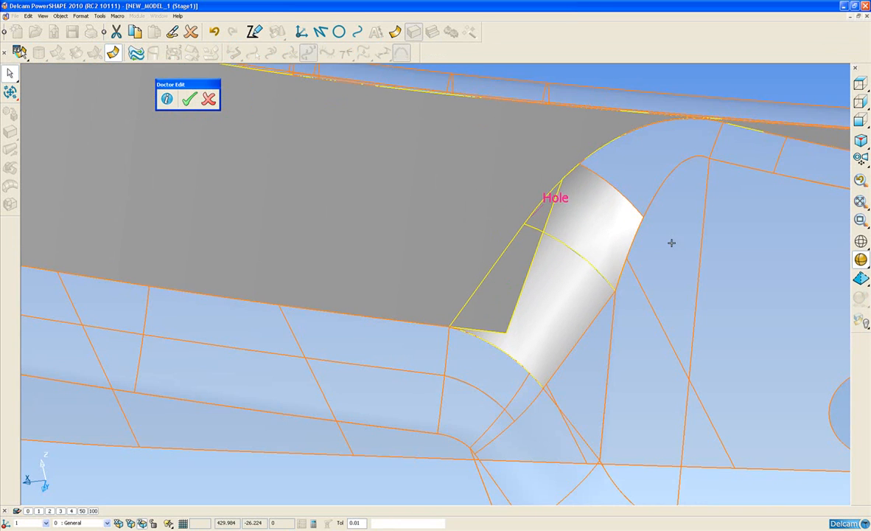
shift+middle_drag(666, 93, 646, 136)
click(646, 93)
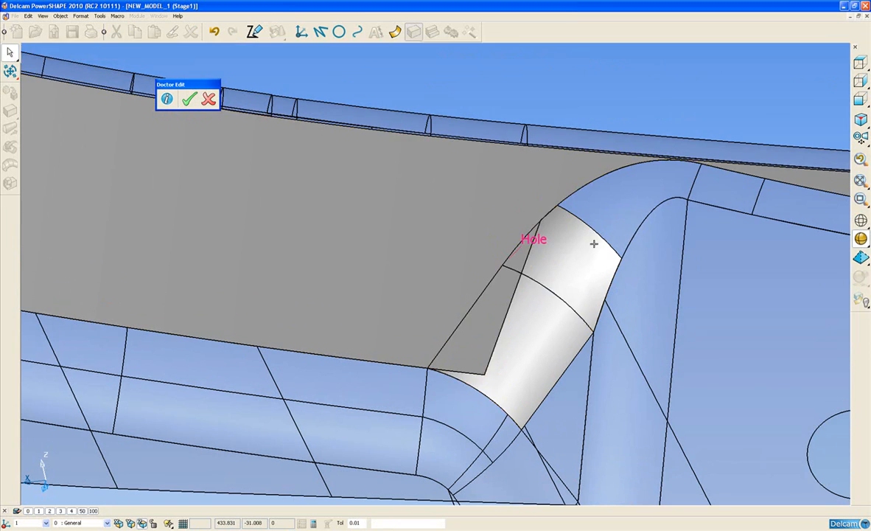
click(550, 342)
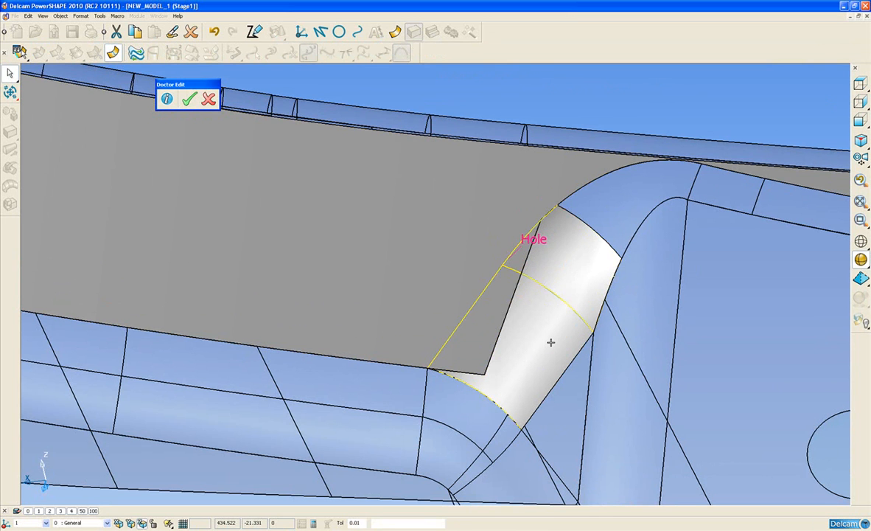
key(ctrl+k)
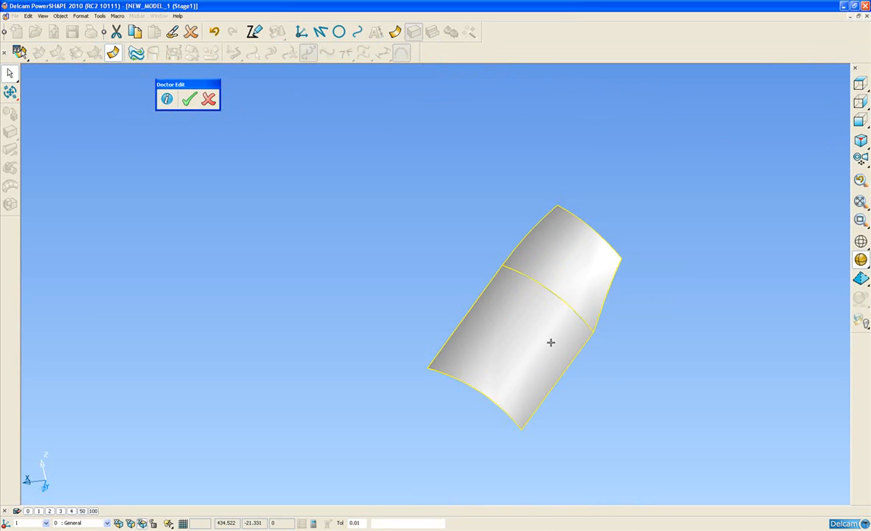
Create a composite curve along the two fillet surfaces' outer edges, starting at their upper corner
click(357, 31)
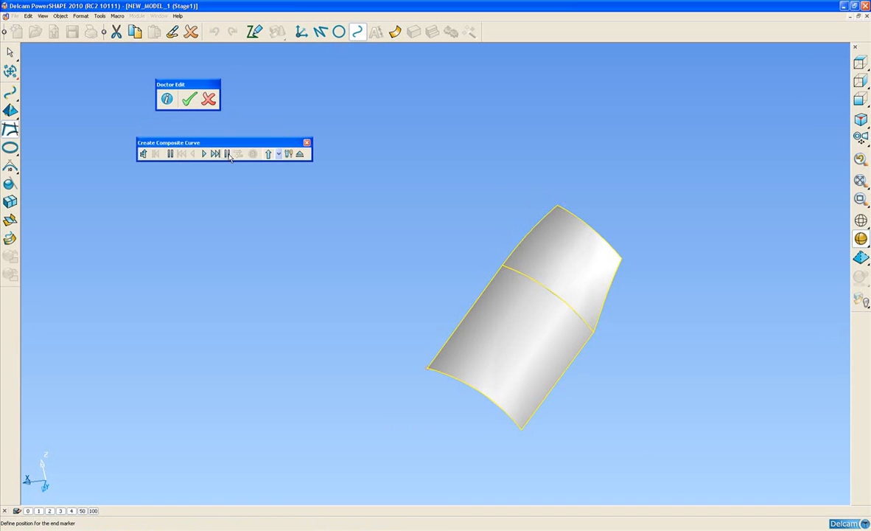
click(558, 203)
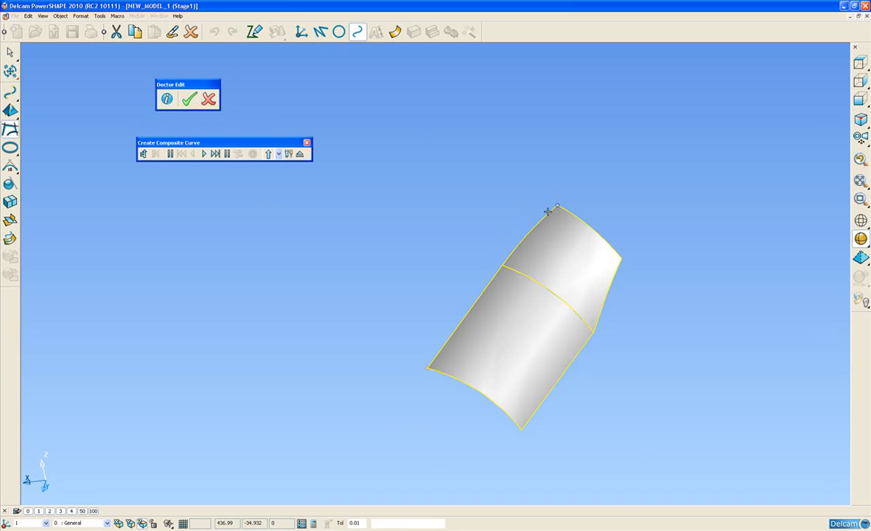
click(490, 279)
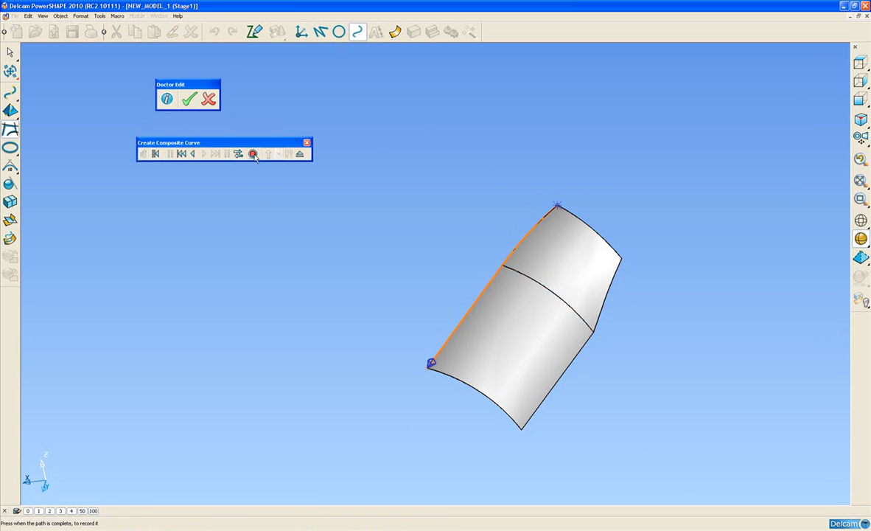
click(300, 154)
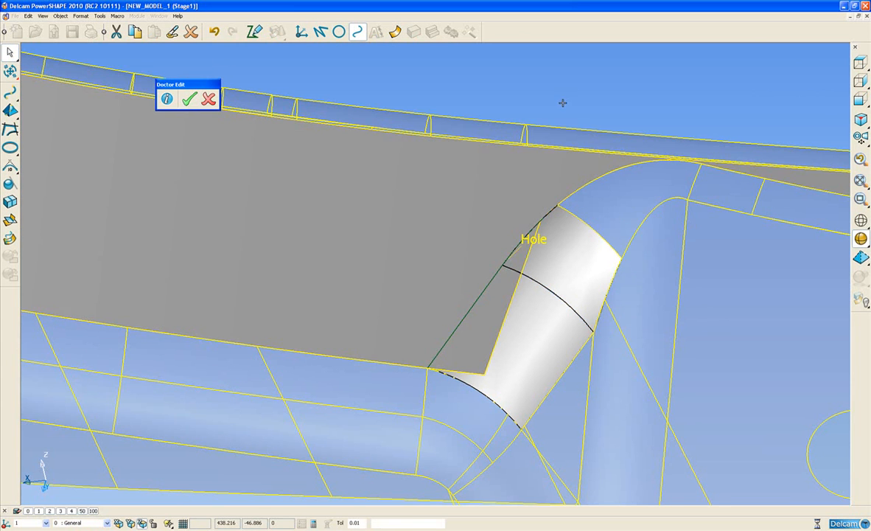
Restore the hidden surfaces, limit the large panel surface to the composite curve to remove its triangular overhang, and delete the curve
click(482, 294)
click(507, 301)
click(384, 219)
click(11, 143)
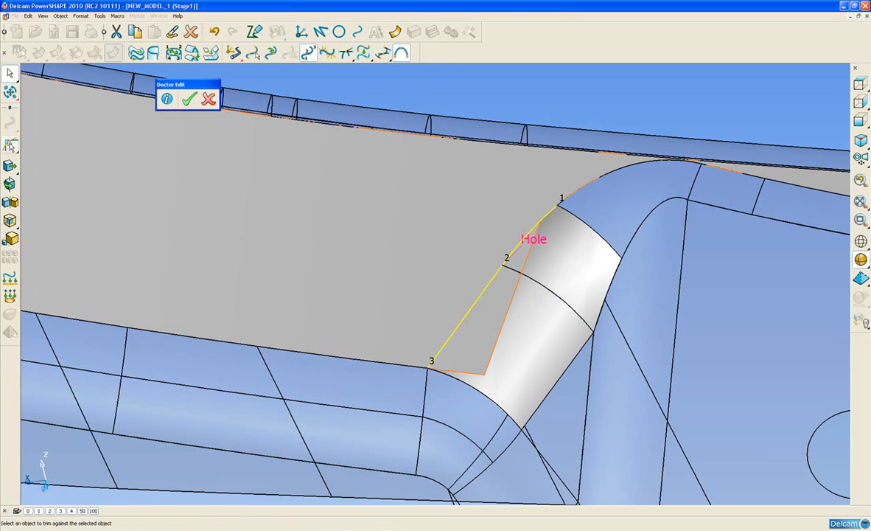
click(480, 345)
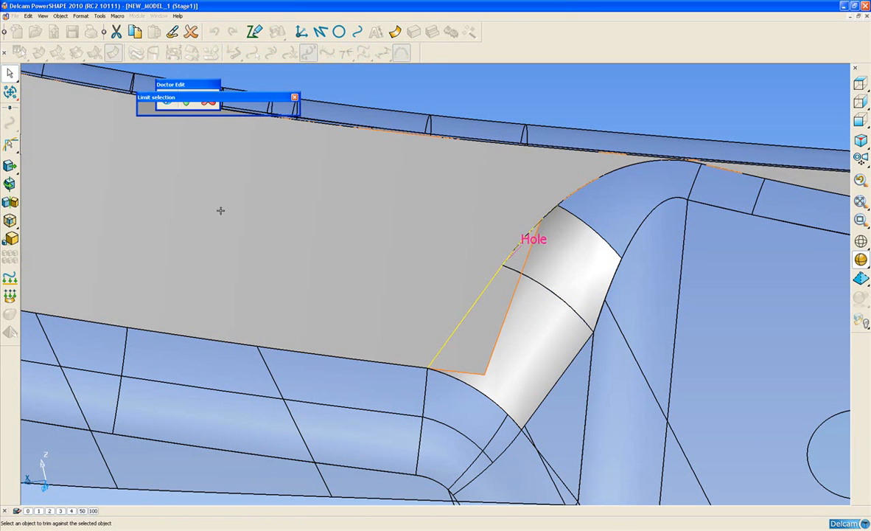
click(487, 344)
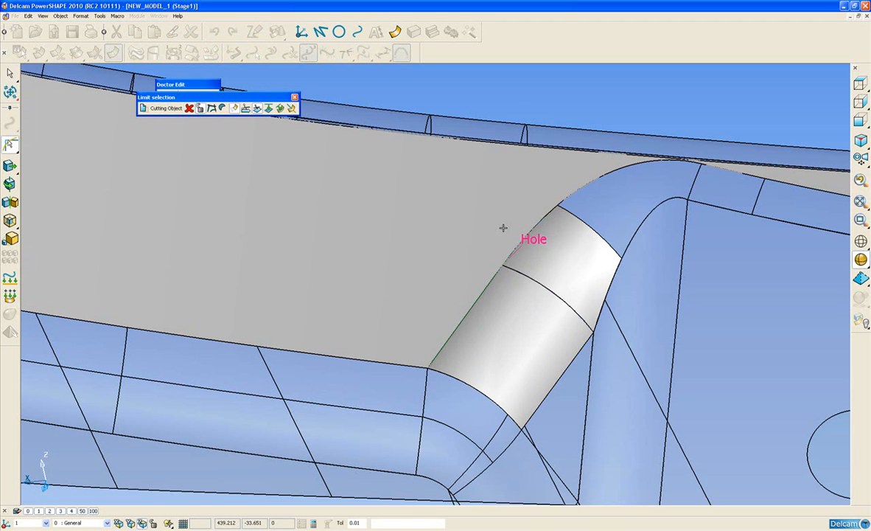
click(295, 98)
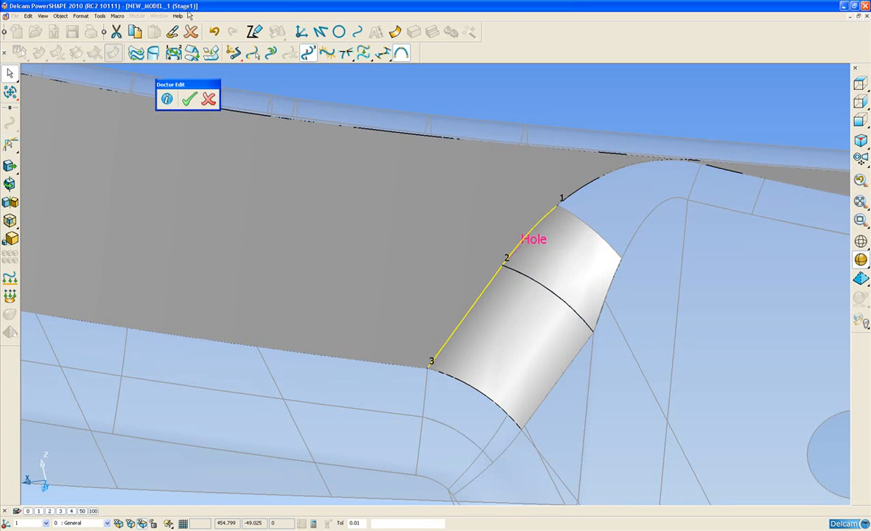
click(192, 33)
Select all the extracted surfaces around the triangular hole and accept the surface edits back into the solid
click(10, 54)
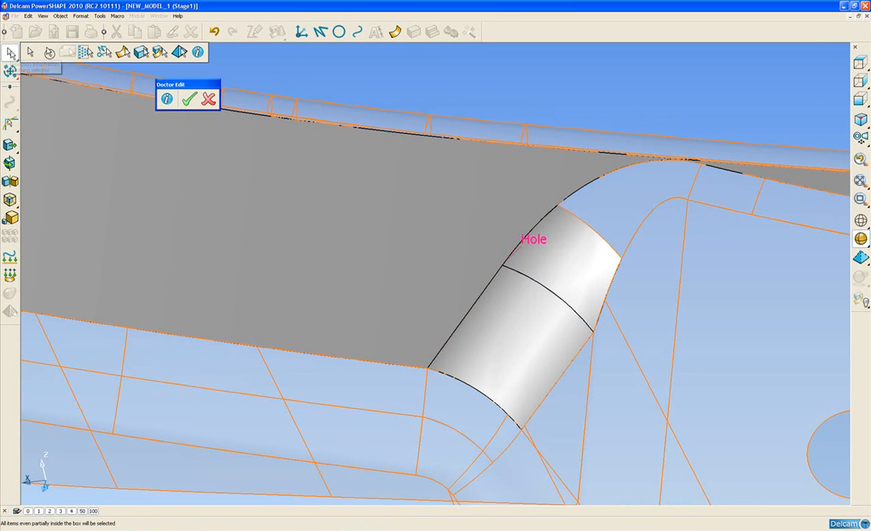
click(120, 52)
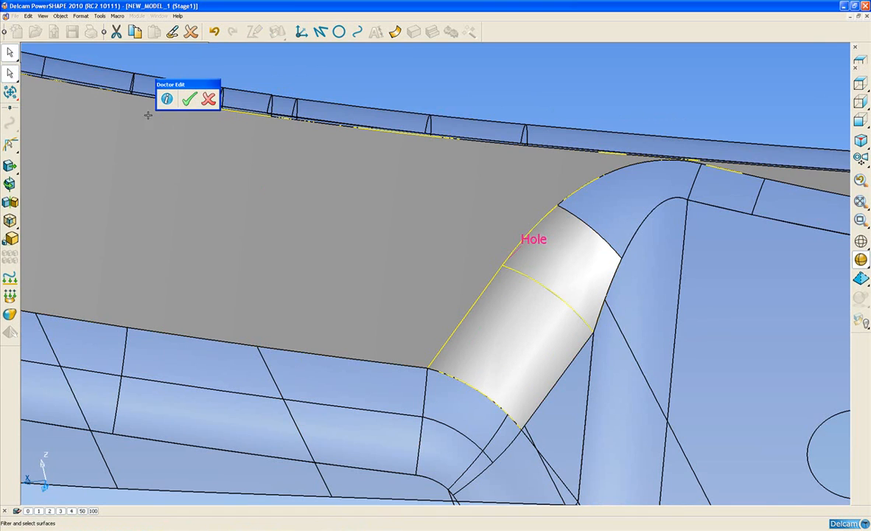
click(190, 99)
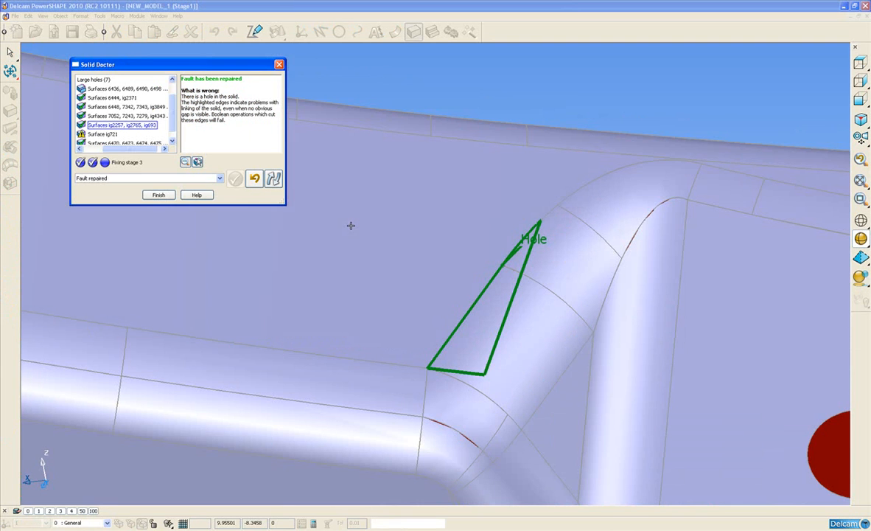
Inspect the large slotted hole at surface ig721 and fill it by removing its boundary
scroll(384, 230, down, 3)
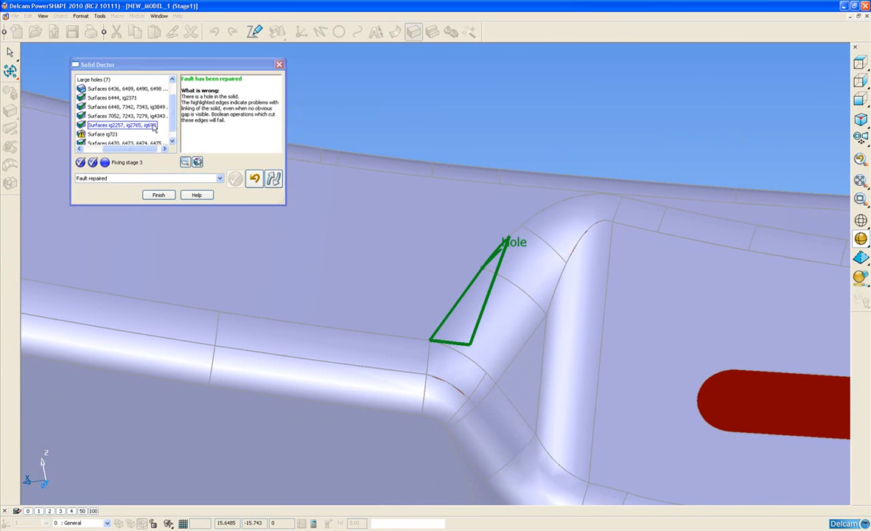
drag(173, 122, 173, 126)
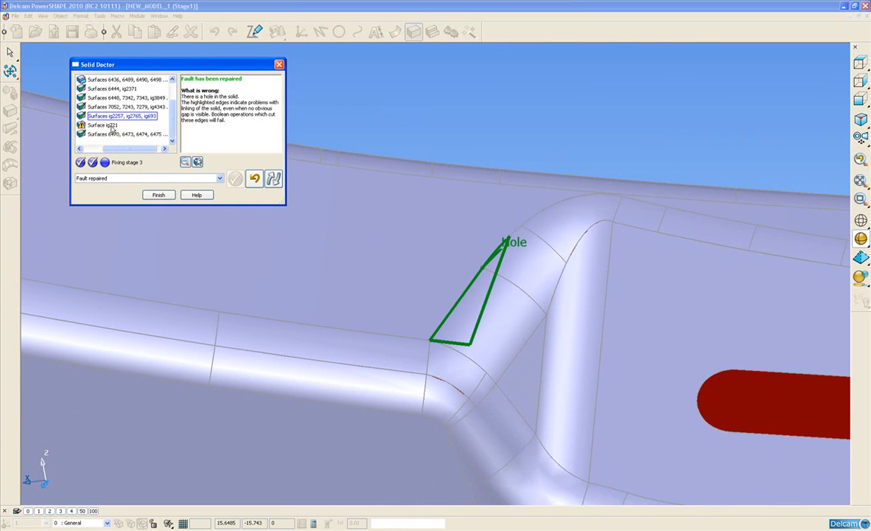
click(103, 124)
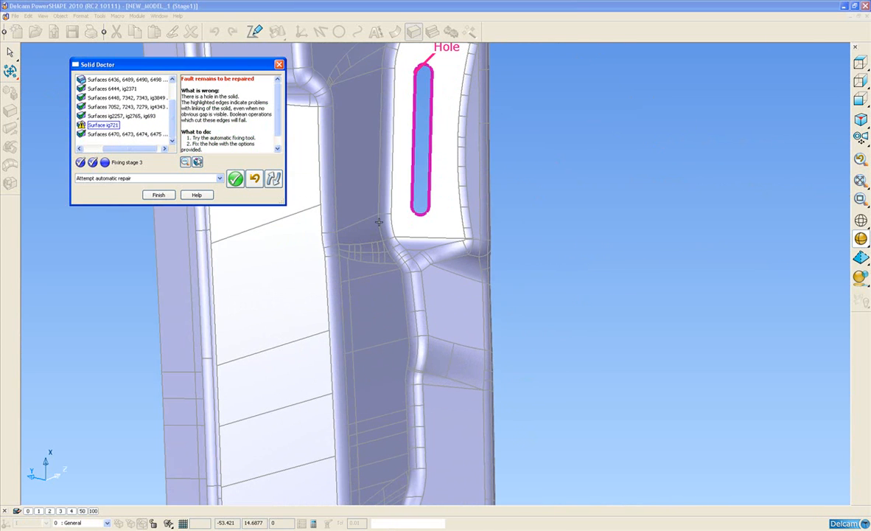
middle_drag(359, 205, 452, 149)
middle_drag(398, 135, 474, 292)
middle_drag(481, 228, 452, 186)
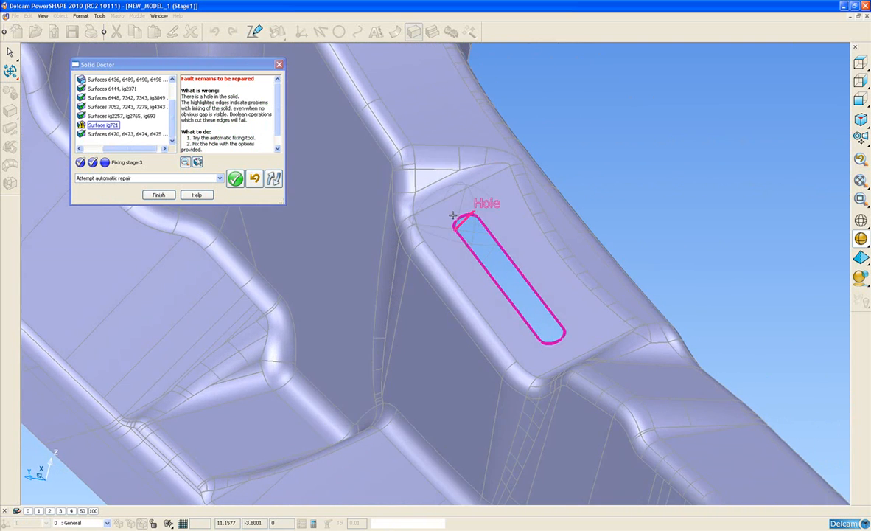
middle_drag(402, 214, 463, 242)
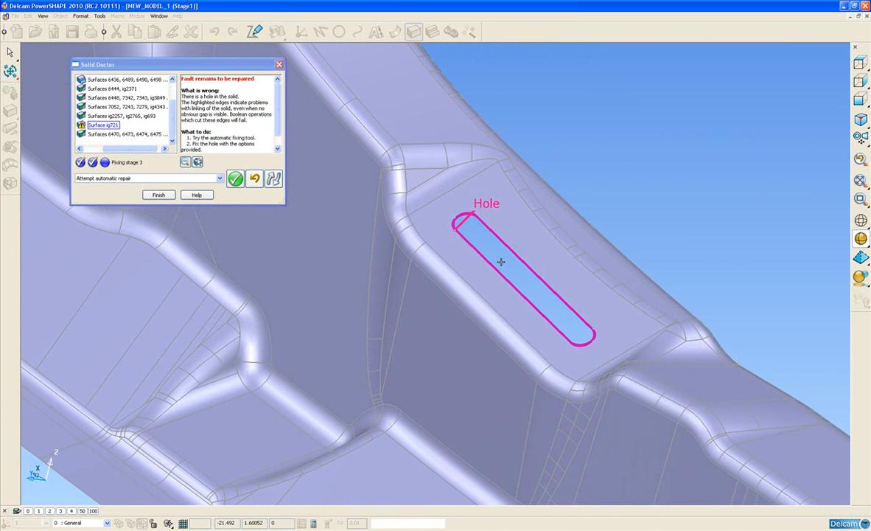
click(219, 179)
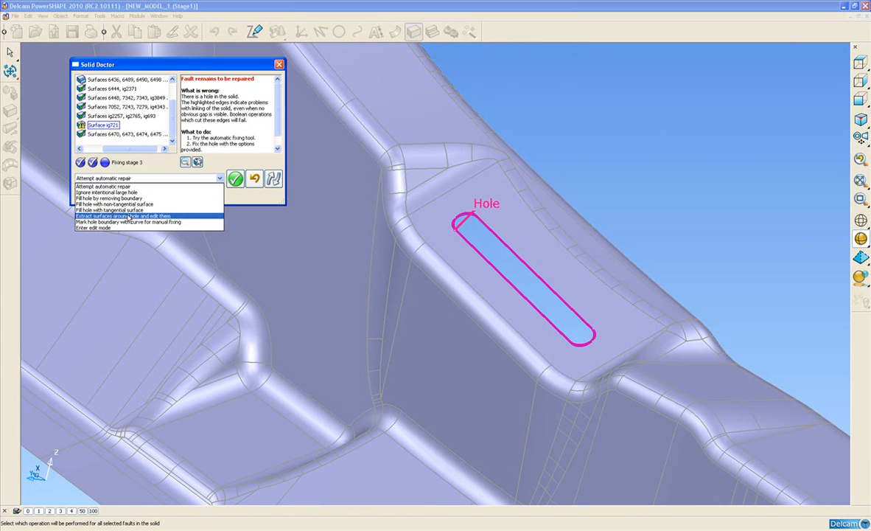
click(118, 197)
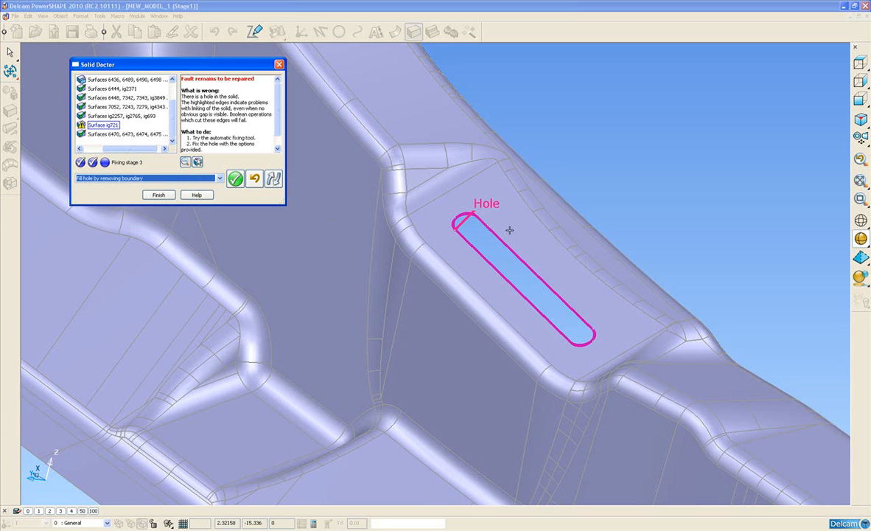
click(235, 179)
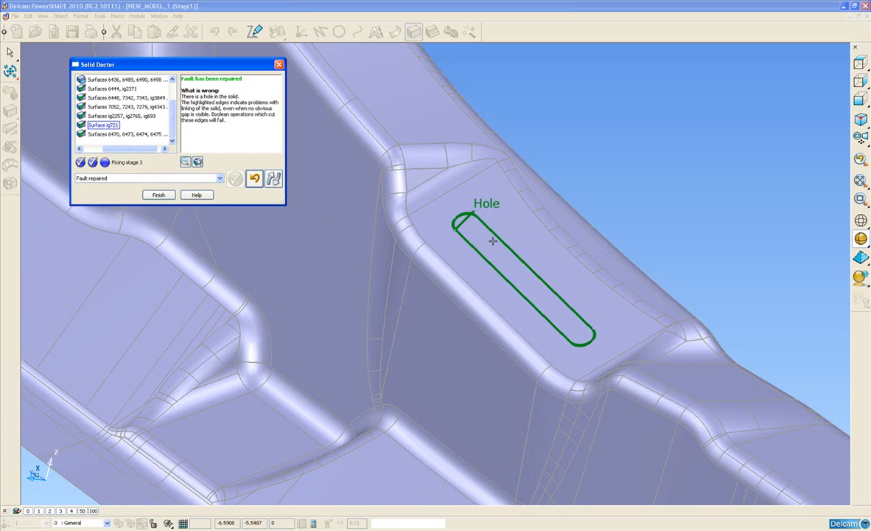
Select the remaining gap at surfaces ig2975 and ig3927 and try to repair it automatically
scroll(179, 133, up, 1)
drag(152, 149, 132, 149)
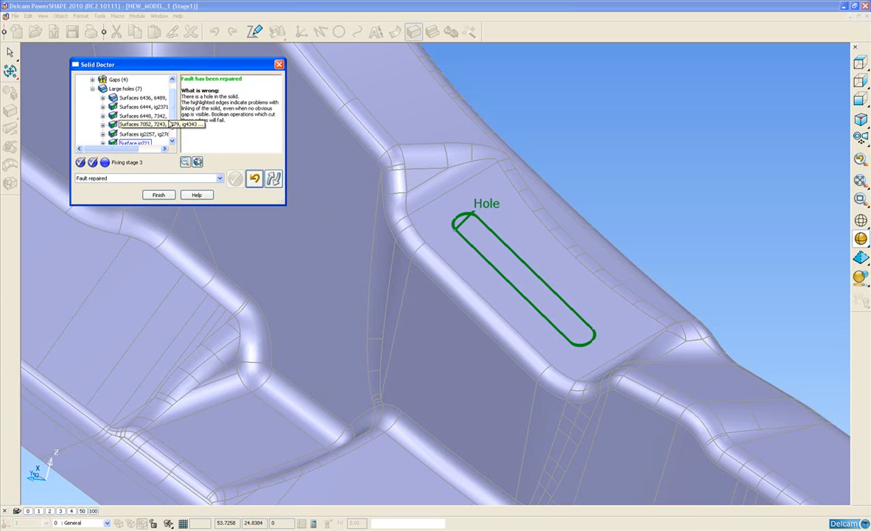
scroll(173, 116, up, 1)
click(92, 88)
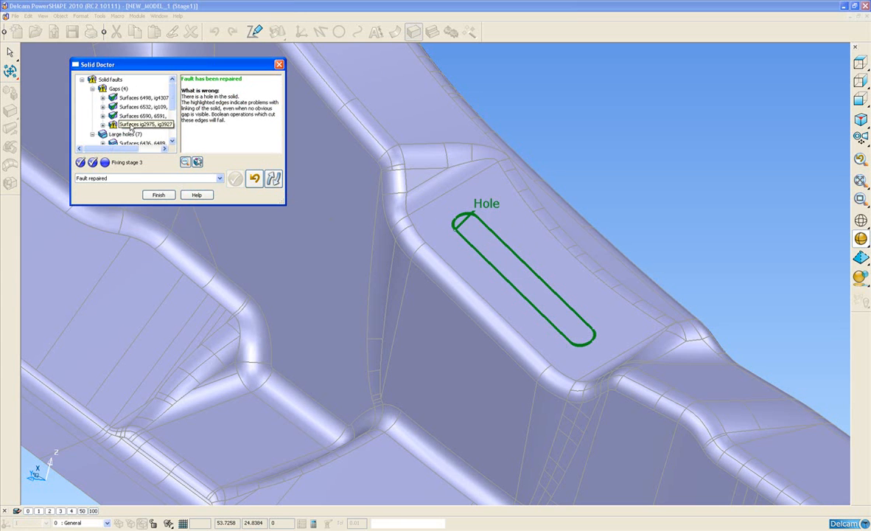
click(130, 125)
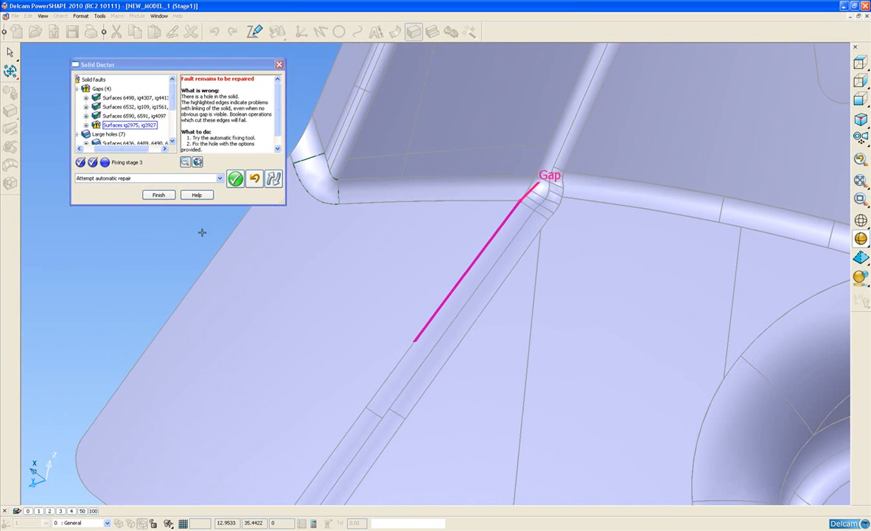
click(235, 179)
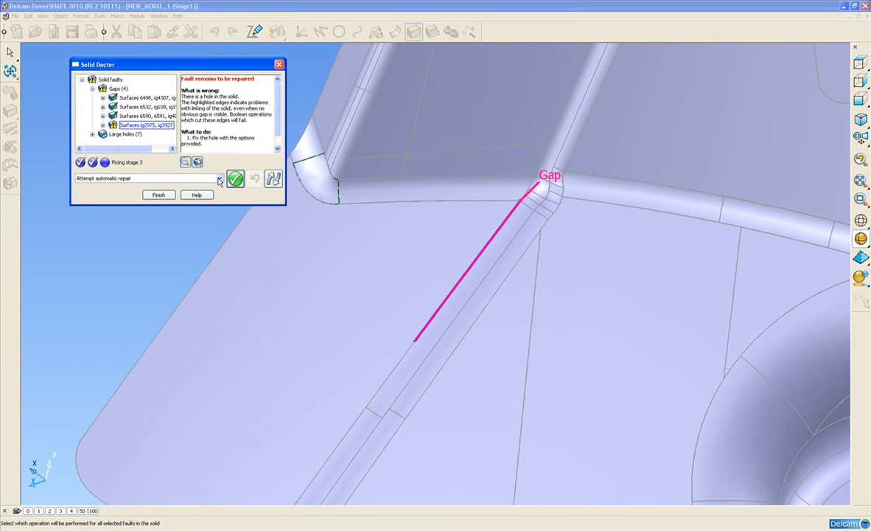
Extract the surfaces around the gap at ig2975 and ig3927 and open them for editing
click(219, 179)
click(124, 216)
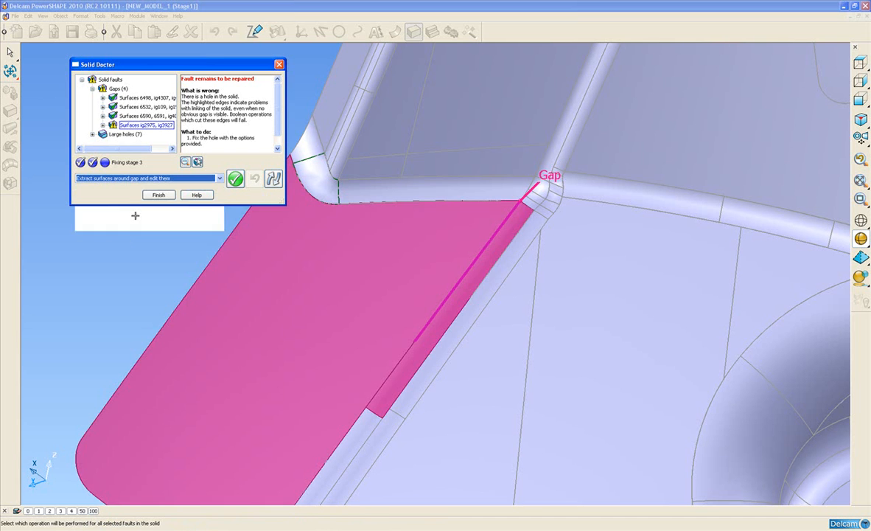
click(234, 179)
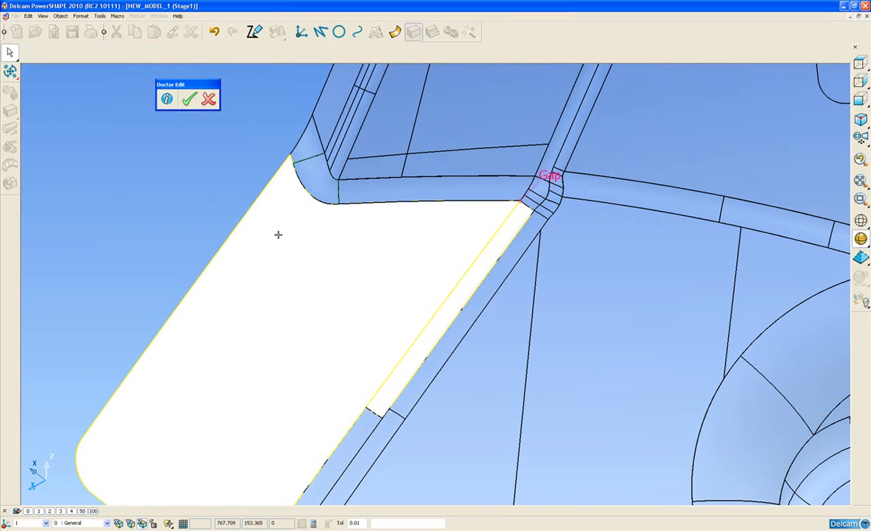
Insert three cross curves into the narrow strip surface, spaced along its gap-side edge
scroll(490, 329, up, 3)
click(485, 295)
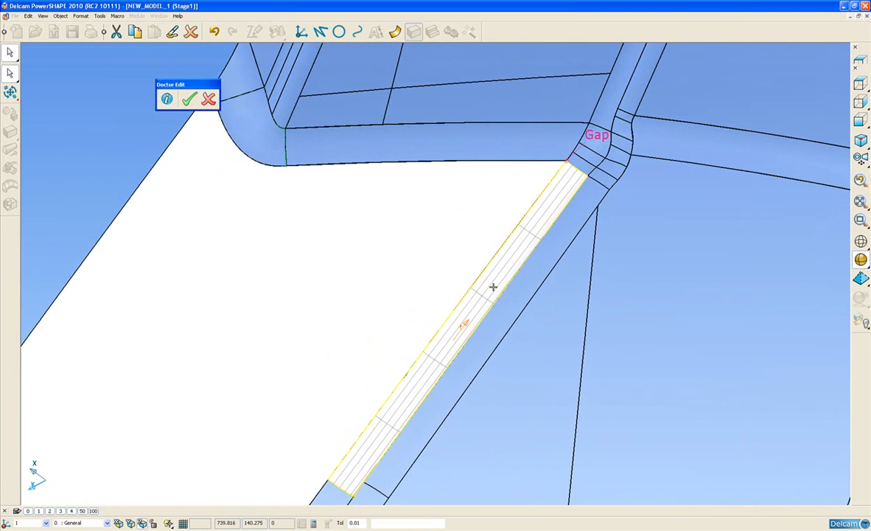
scroll(528, 213, up, 2)
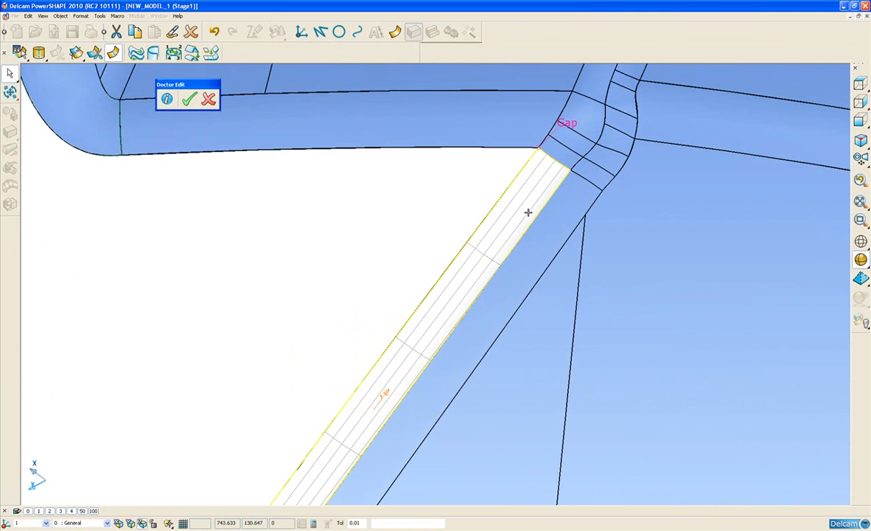
click(538, 146)
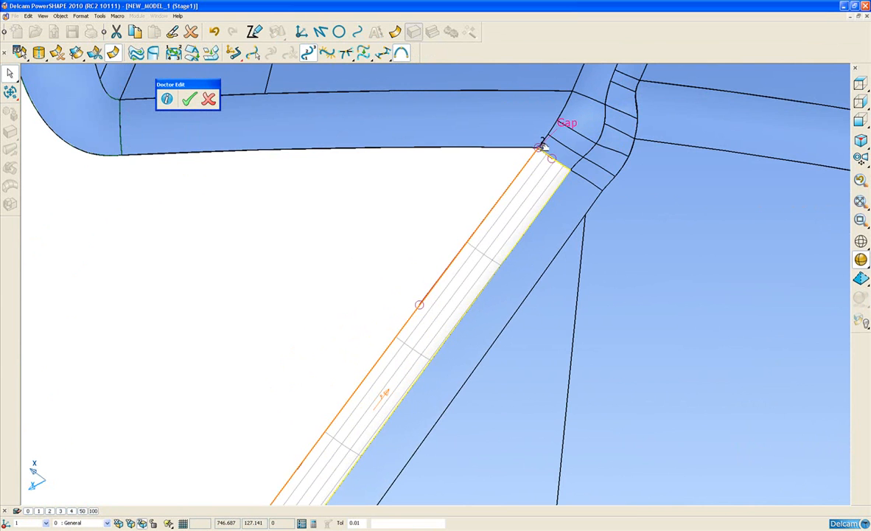
drag(539, 147, 488, 219)
click(486, 218)
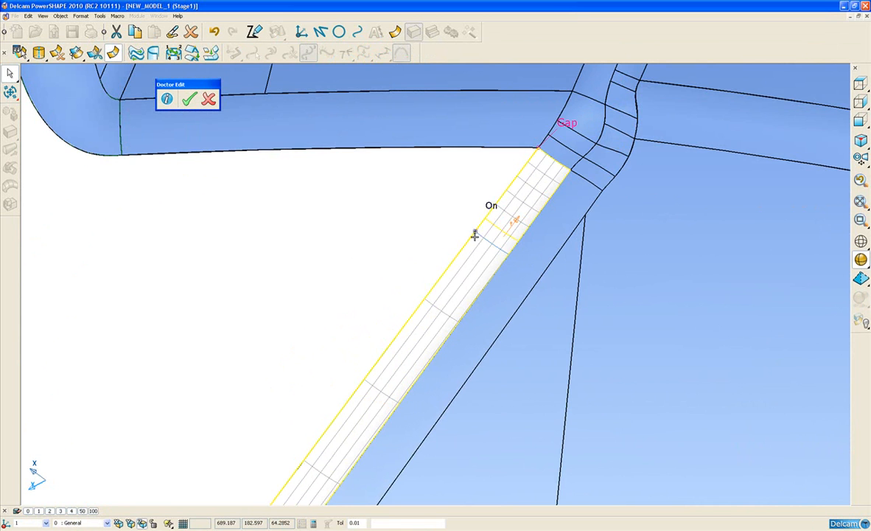
click(407, 327)
shift+middle_drag(410, 336, 463, 250)
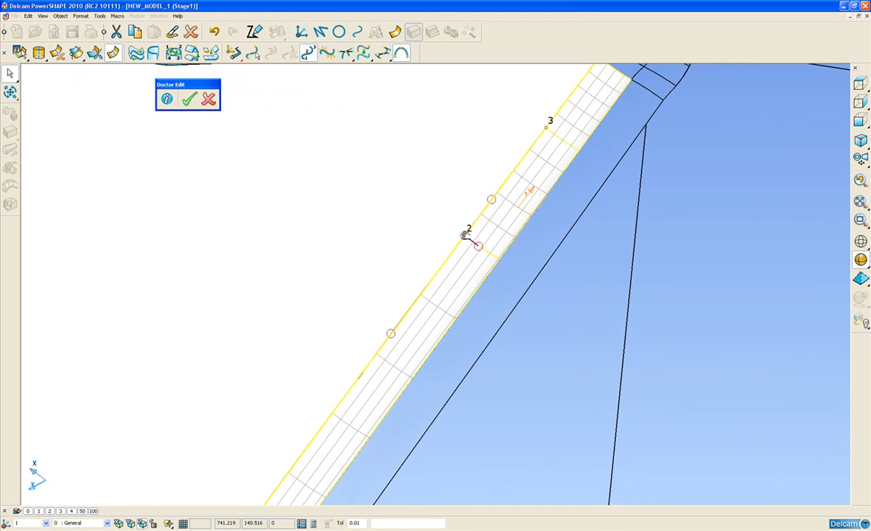
click(465, 235)
click(386, 346)
scroll(438, 292, down, 3)
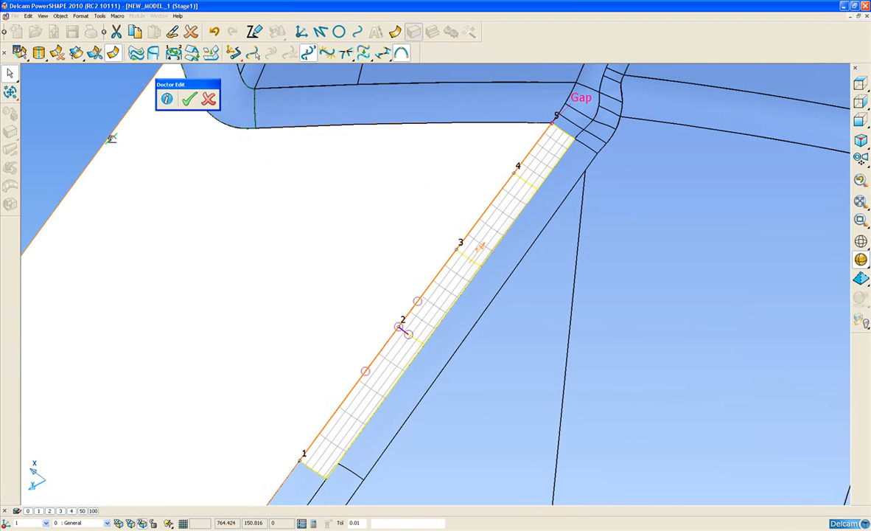
Stitch the strip's gap-side edge to the adjoining large surface, with a maximum gap of 0.1
click(76, 53)
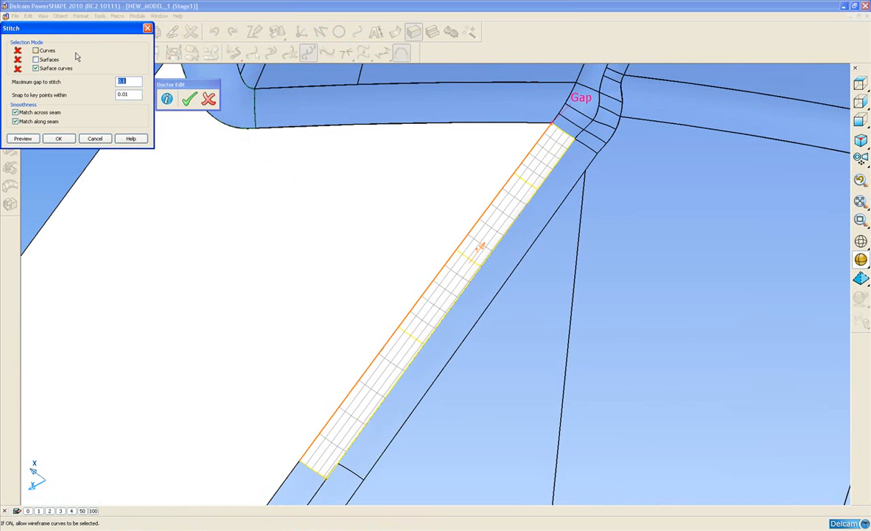
click(403, 209)
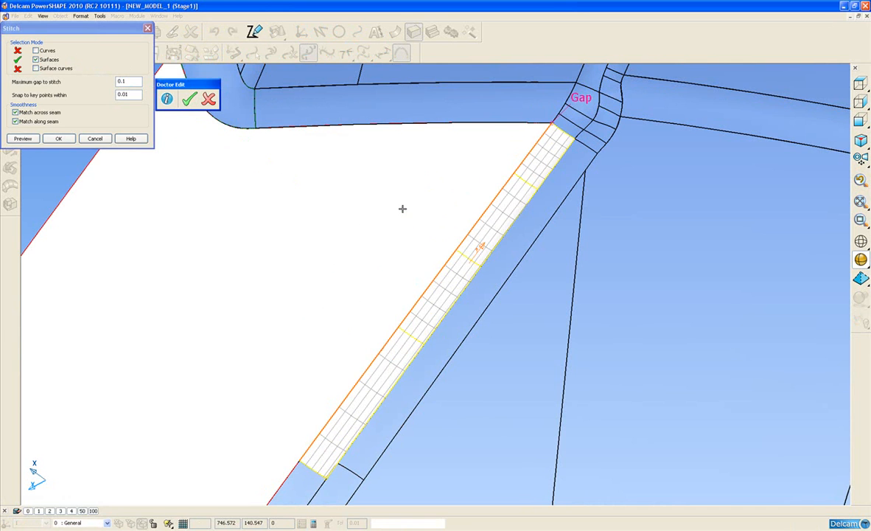
click(23, 140)
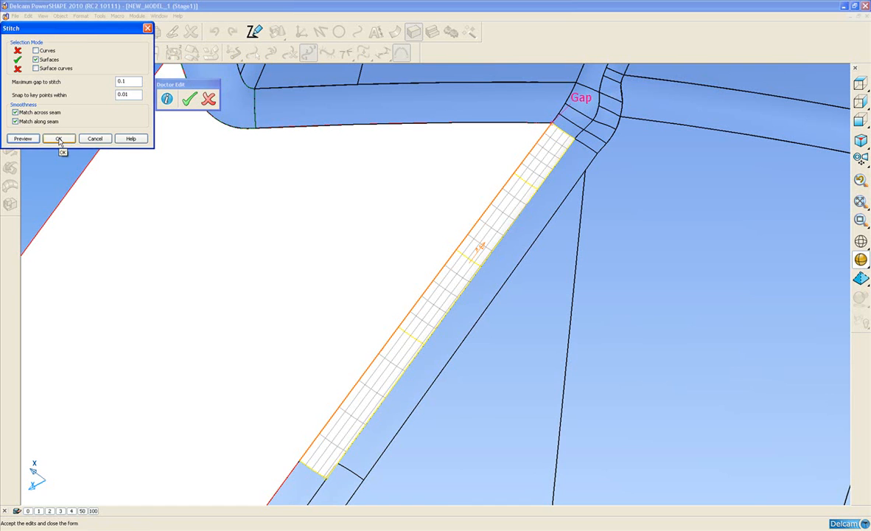
click(59, 139)
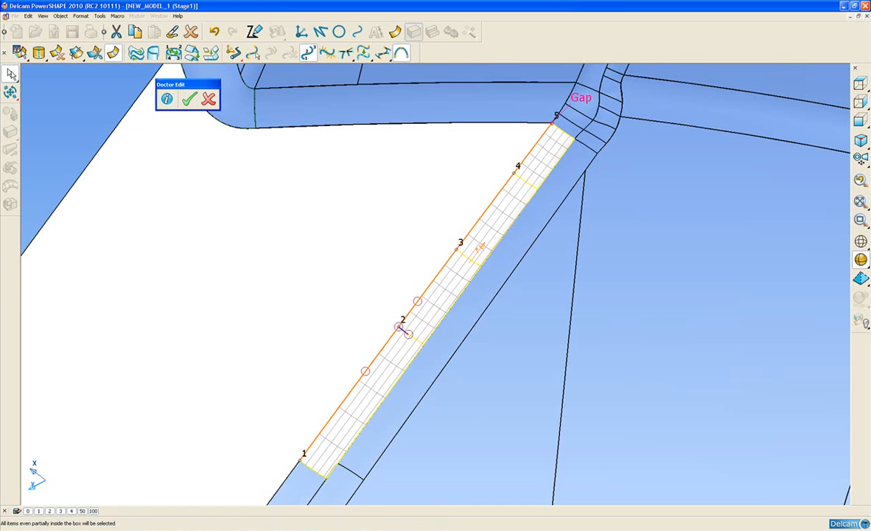
Select both surfaces beside the stitched gap and accept the surface edits back into the solid
mouse_move(10, 73)
click(123, 73)
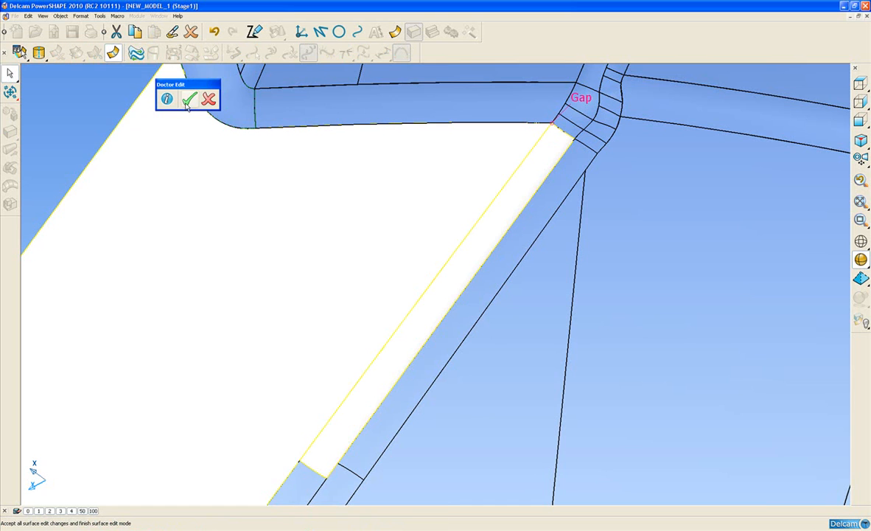
click(189, 99)
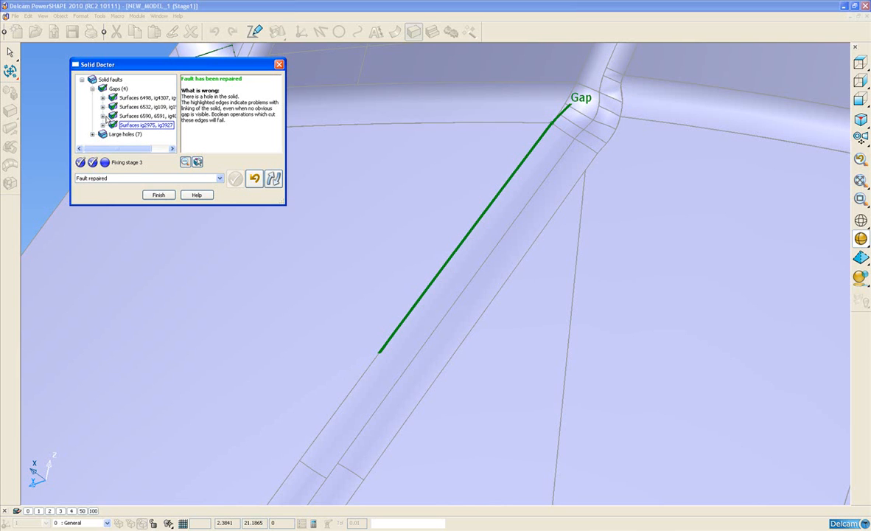
Finish Solid Doctor with the part's outer boundary left open, and select the solid in an isometric view
ctrl+middle_drag(527, 228, 558, 300)
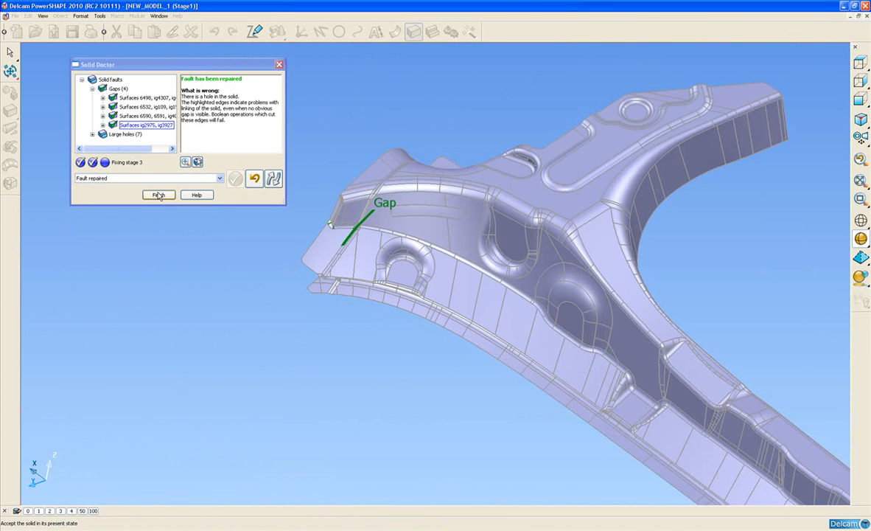
click(159, 196)
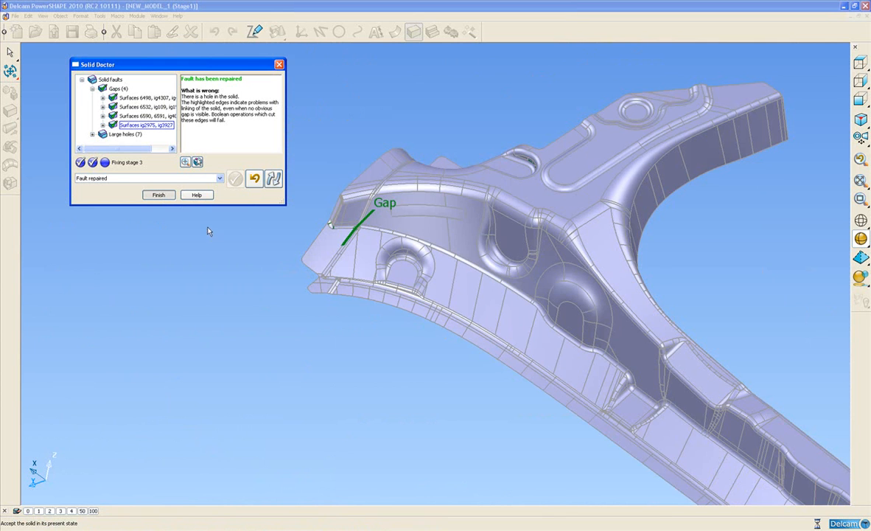
click(159, 194)
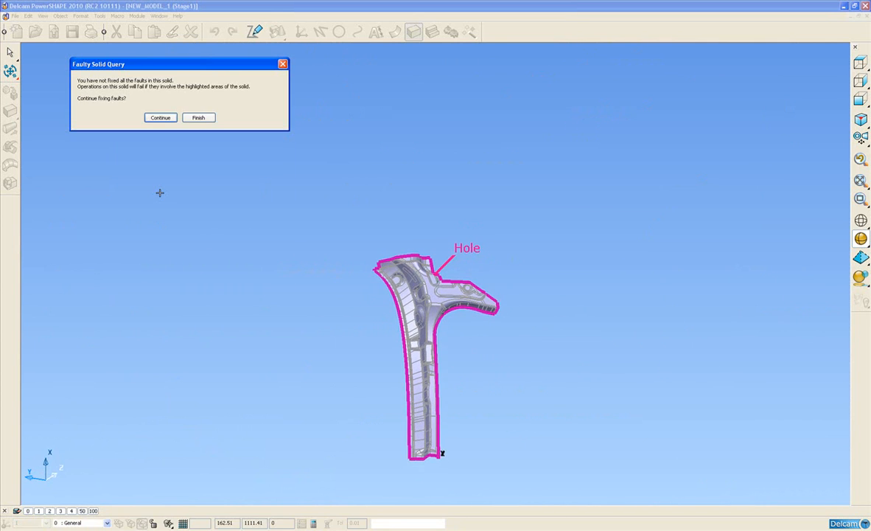
click(198, 118)
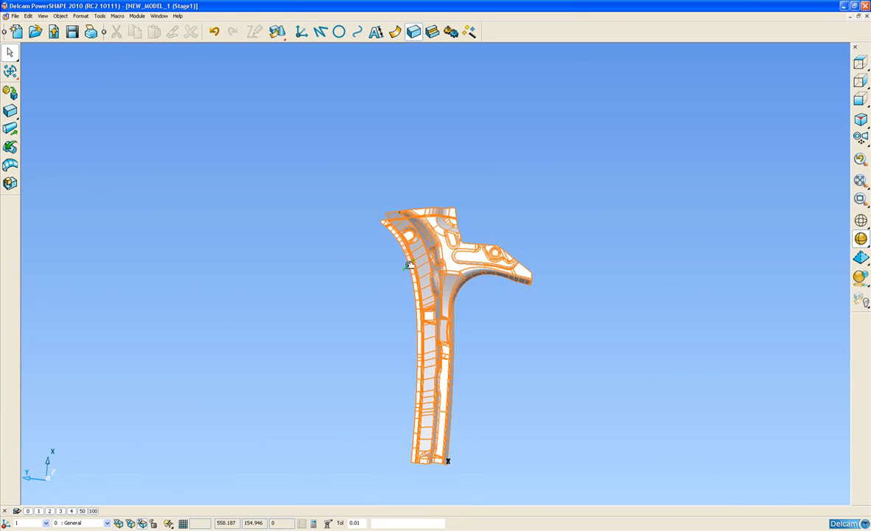
click(403, 270)
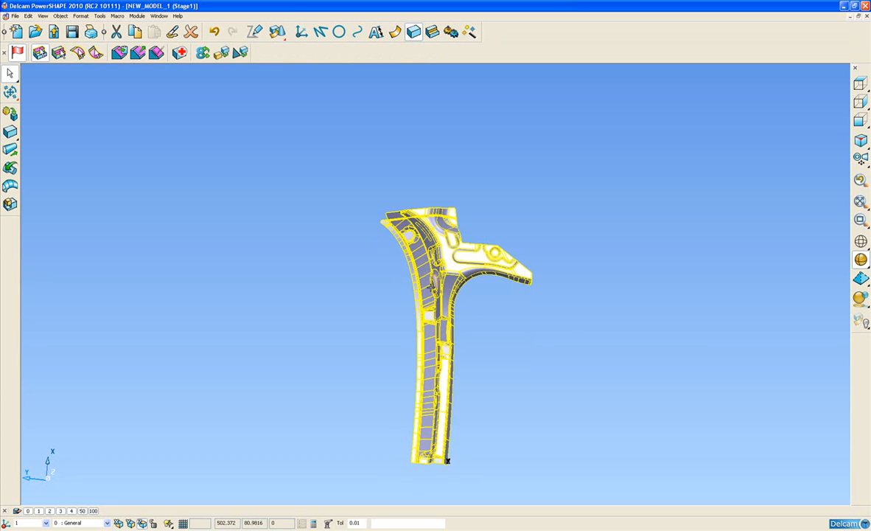
key(ctrl+1)
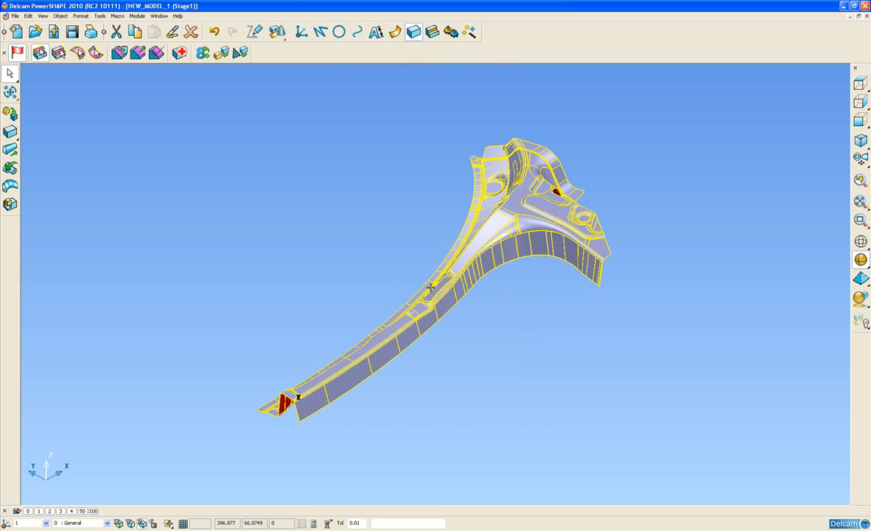
Mirror the selected solid about the YZ plane, keeping the original so the two halves form the full pressed part
middle_drag(373, 337, 422, 288)
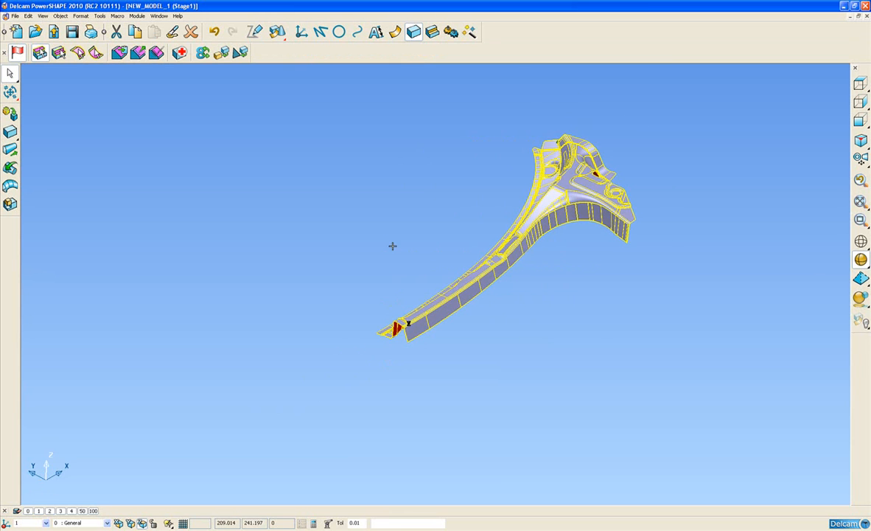
click(10, 149)
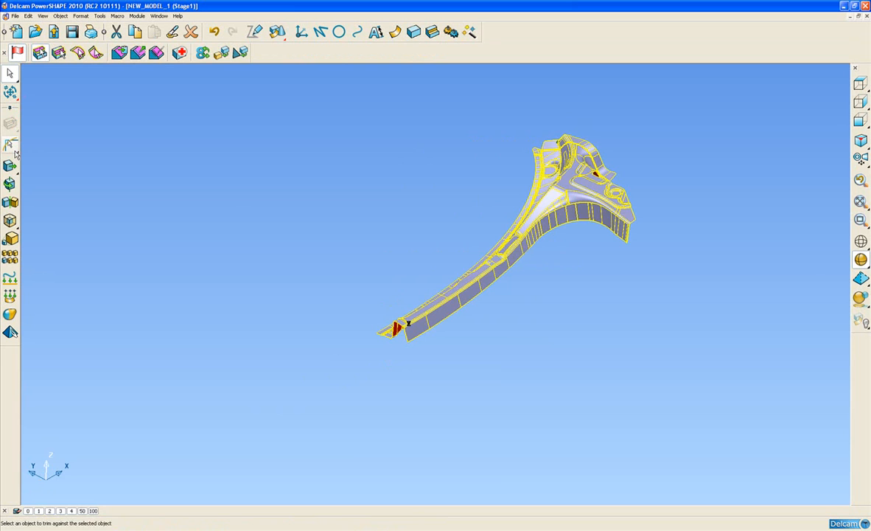
click(12, 202)
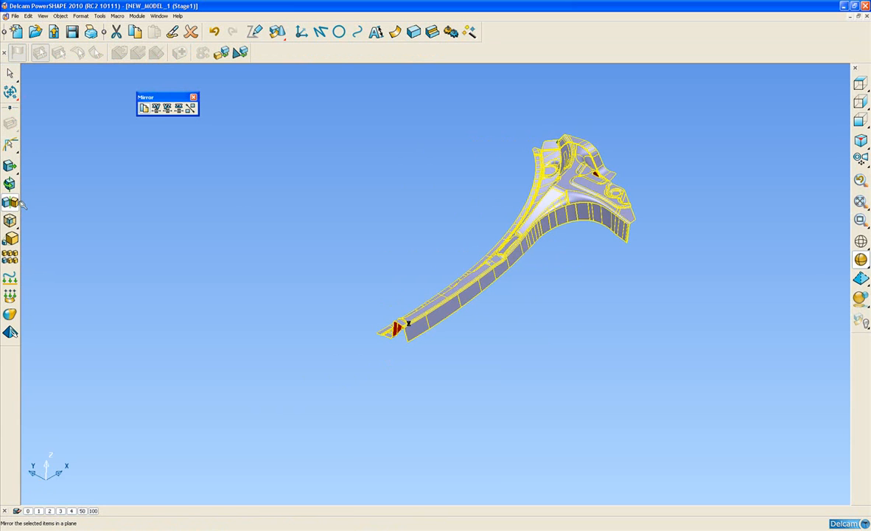
click(155, 107)
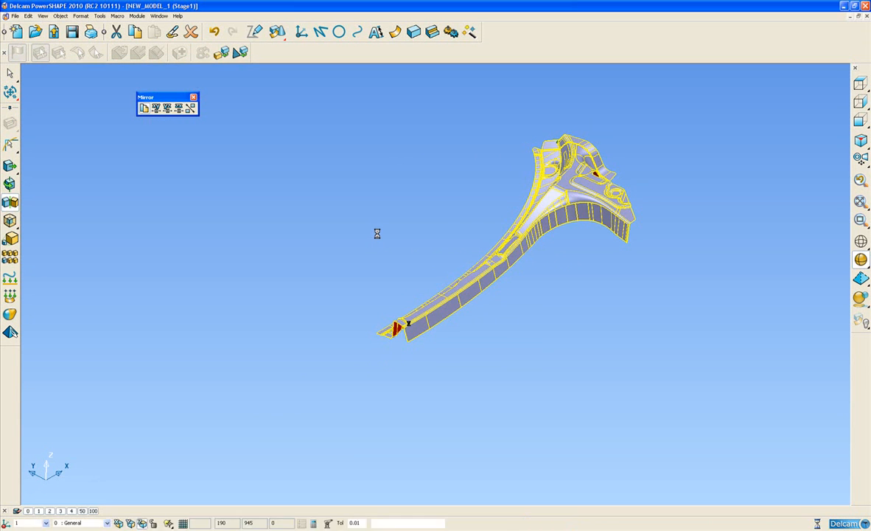
click(304, 201)
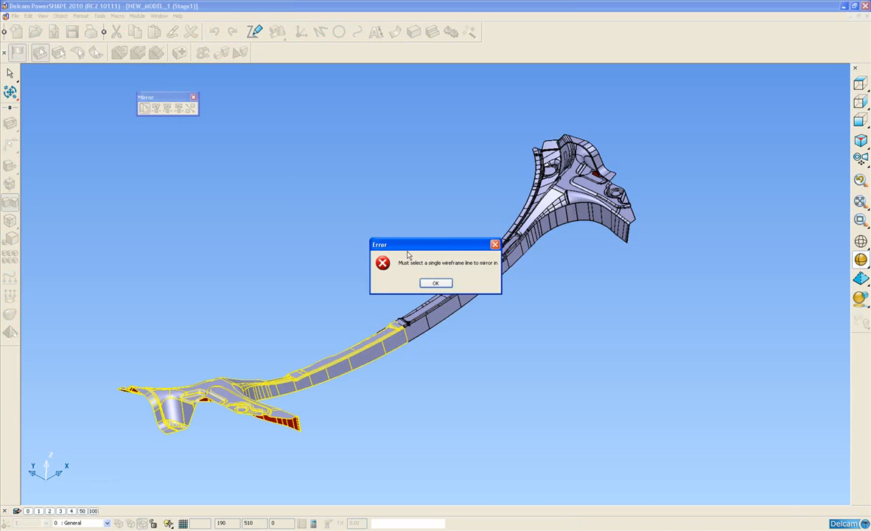
click(436, 283)
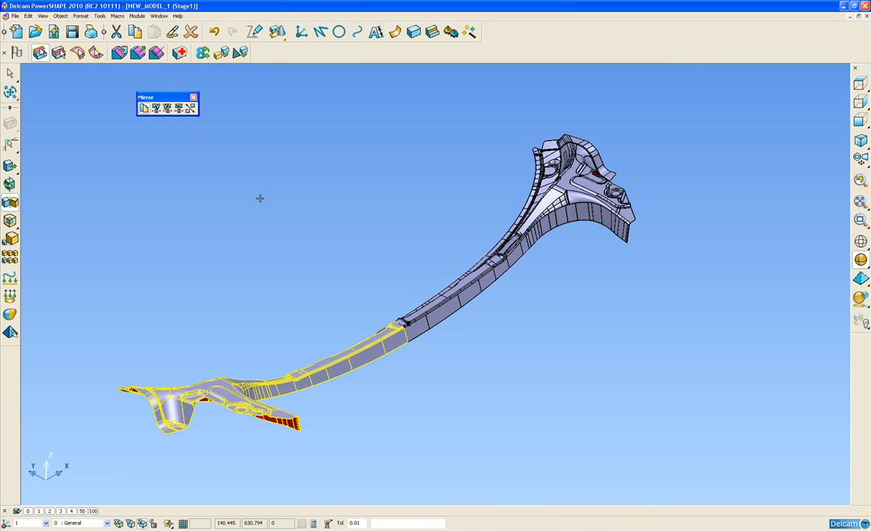
middle_drag(275, 224, 300, 207)
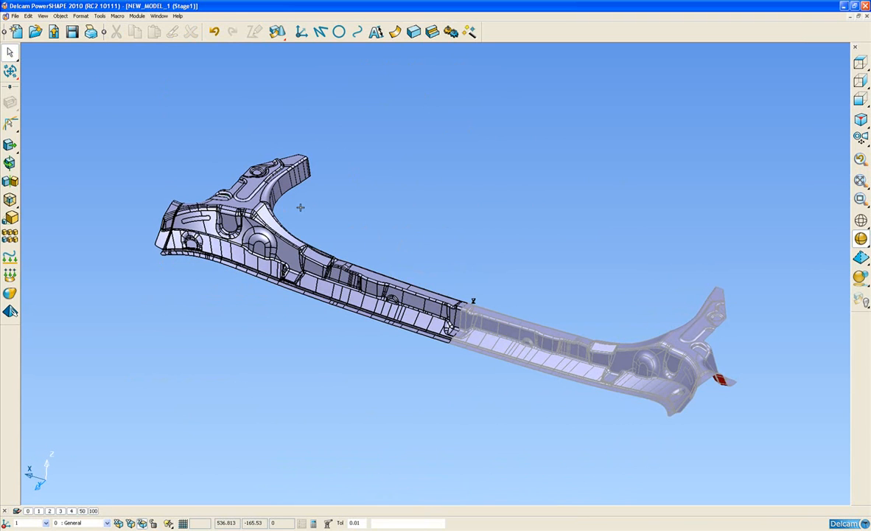